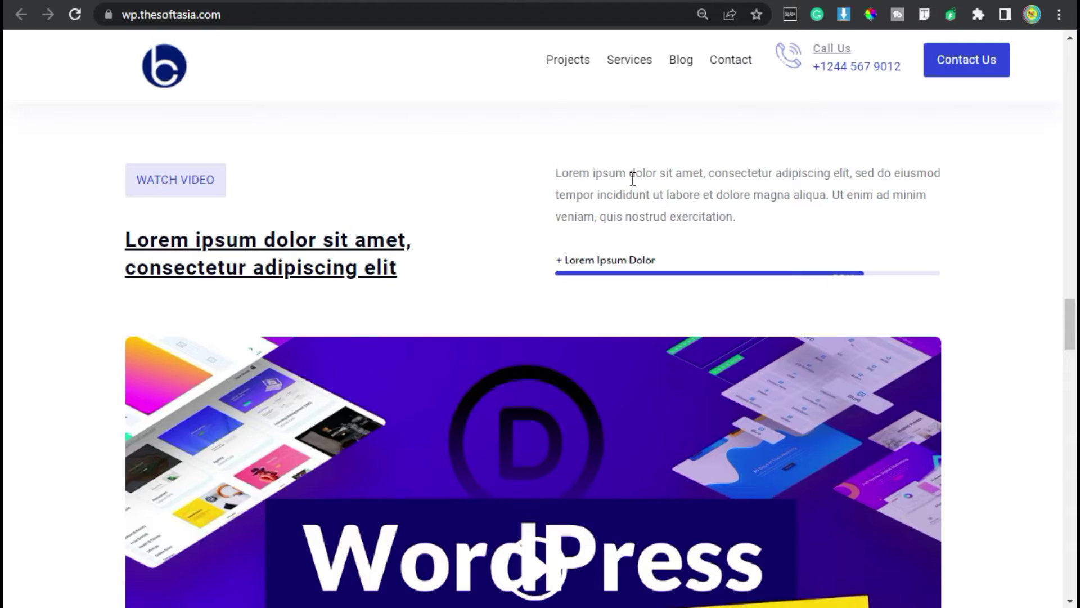
left_click_drag(603, 260, 542, 261)
scroll(506, 281, "down", 4)
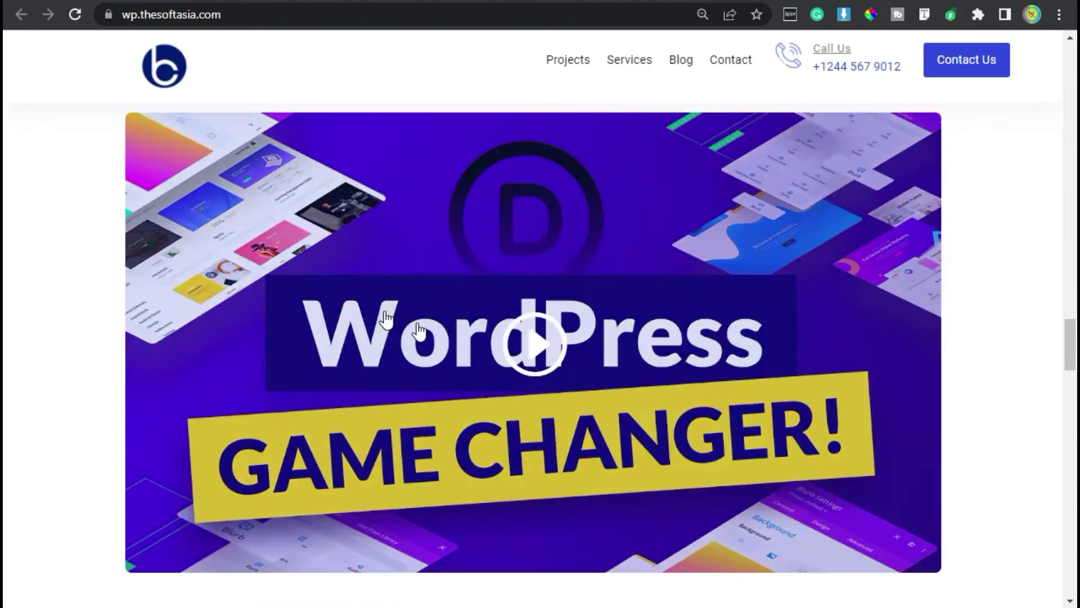
scroll(543, 356, "up", 2)
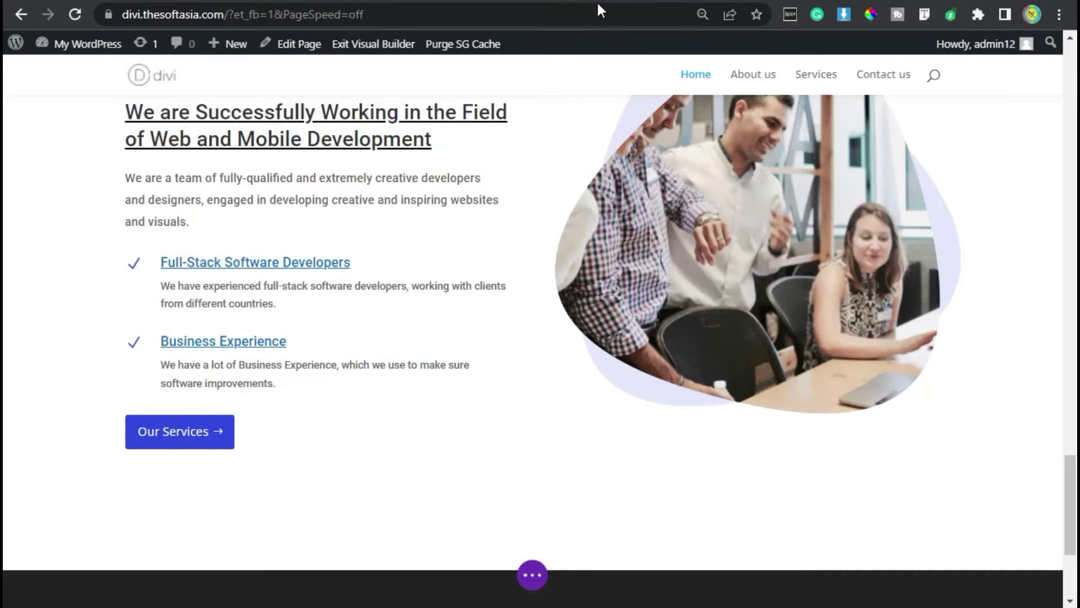
Add a regular section with a row of two equal columns beneath the section containing the Our Services button
scroll(320, 433, "down", 2)
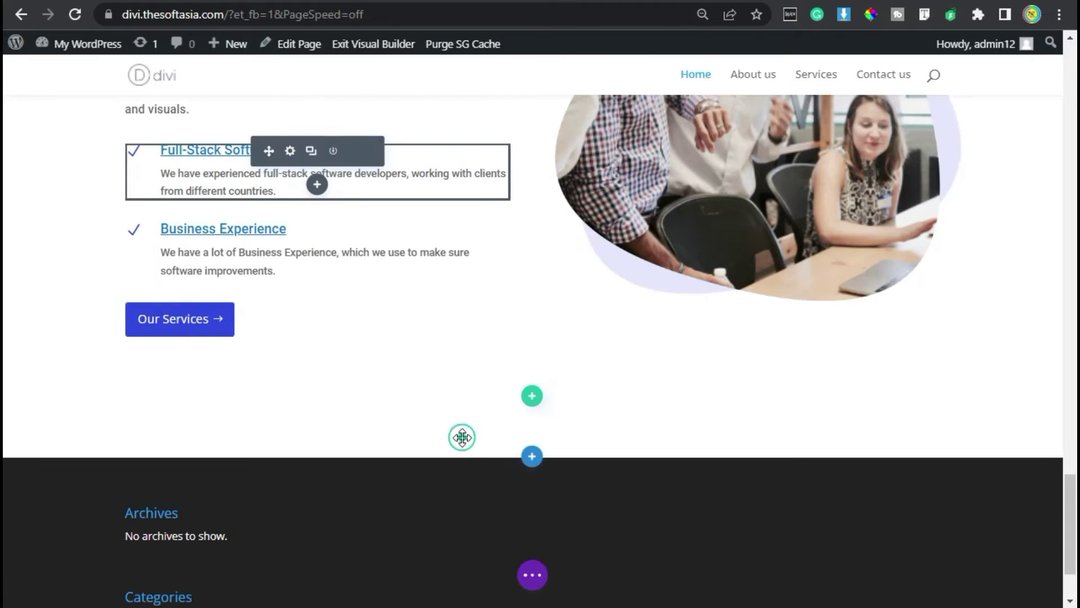
left_click(533, 458)
left_click(444, 404)
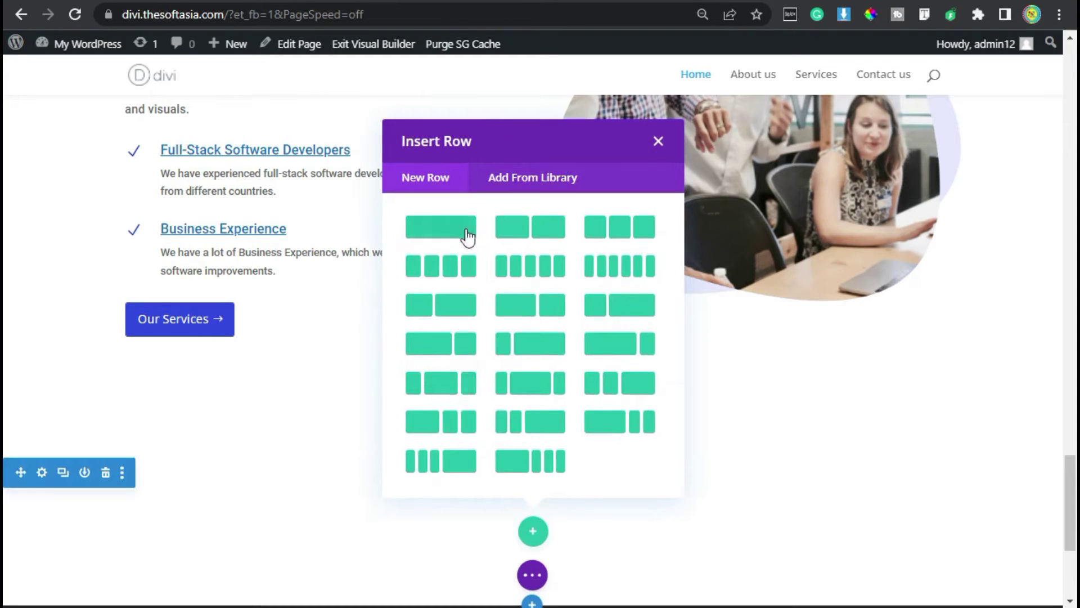
left_click(530, 240)
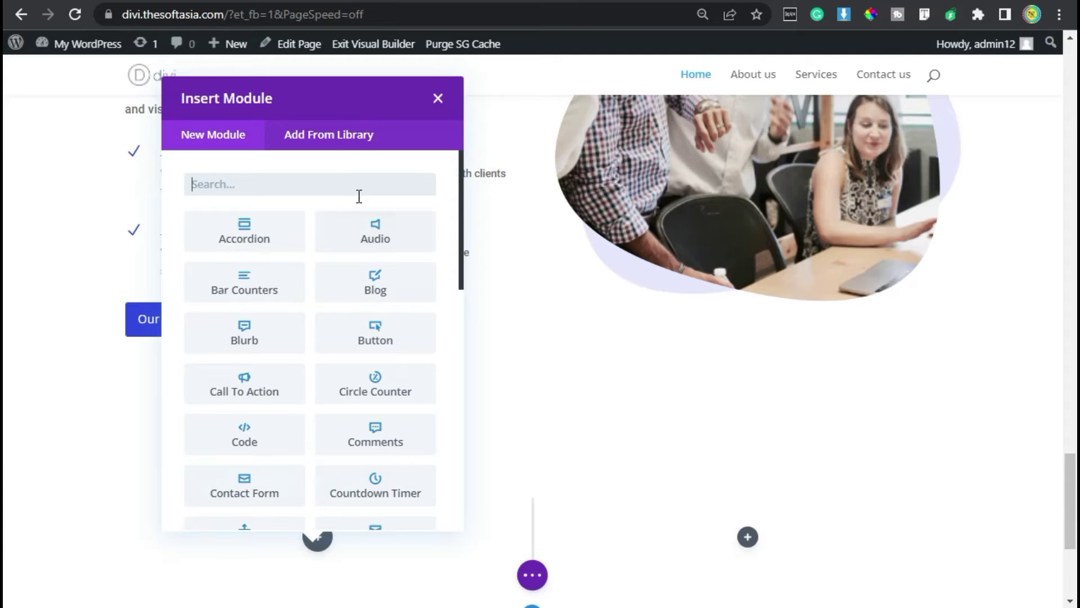
Insert a Text module in the new row's first column and replace its body text with "Watch Video"
type("text")
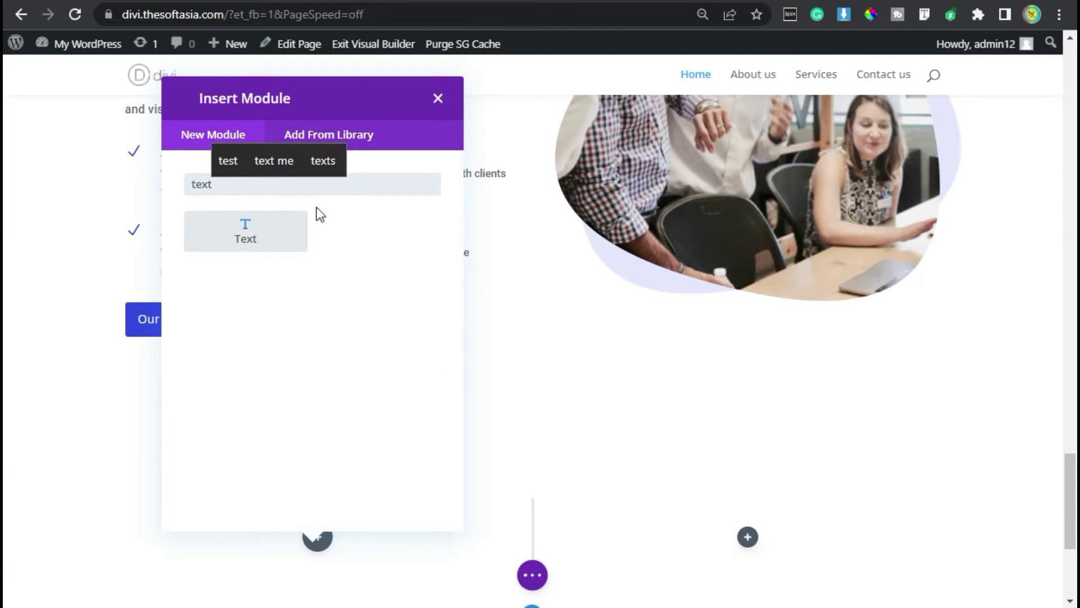
left_click(267, 230)
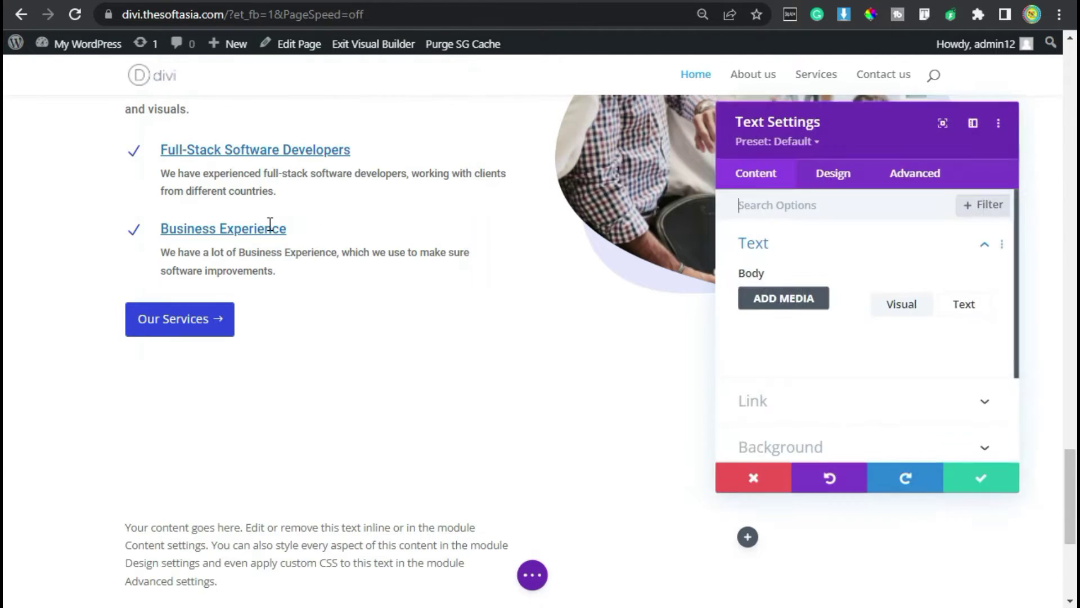
scroll(830, 400, "down", 2)
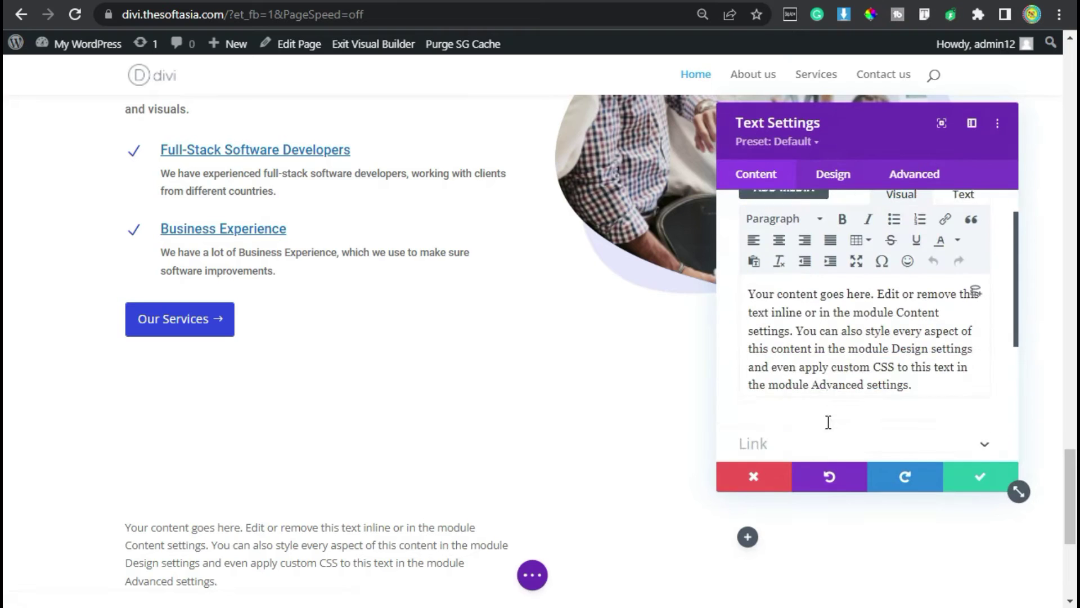
triple_click(813, 330)
type("Watch Video")
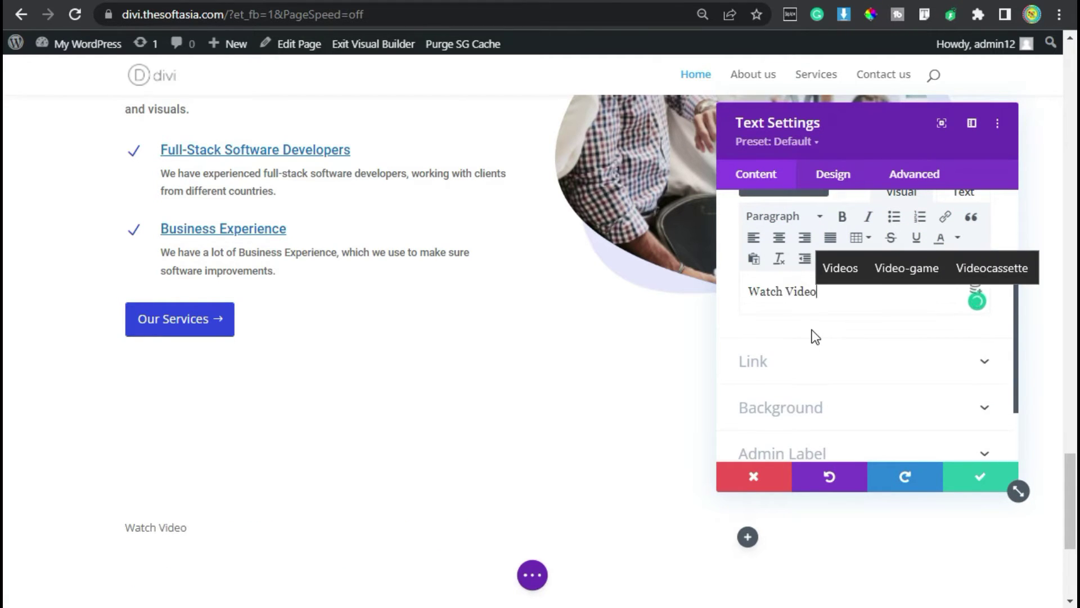
Give the Watch Video text module the background color #e5e8fc
left_click(833, 174)
left_click(826, 338)
scroll(815, 339, "down", 4)
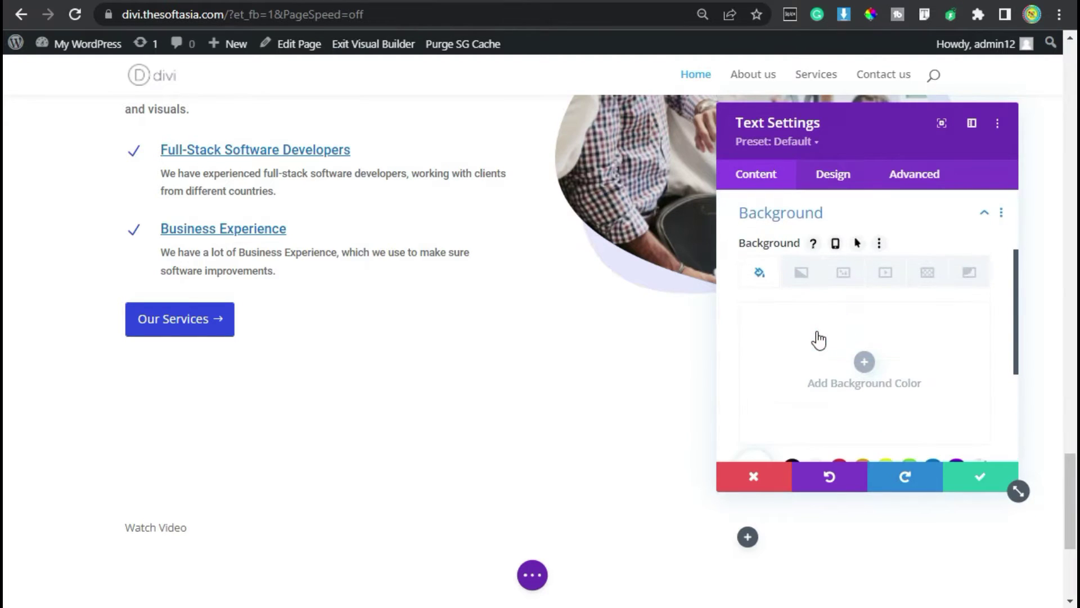
scroll(818, 340, "up", 2)
scroll(817, 340, "down", 2)
left_click(753, 357)
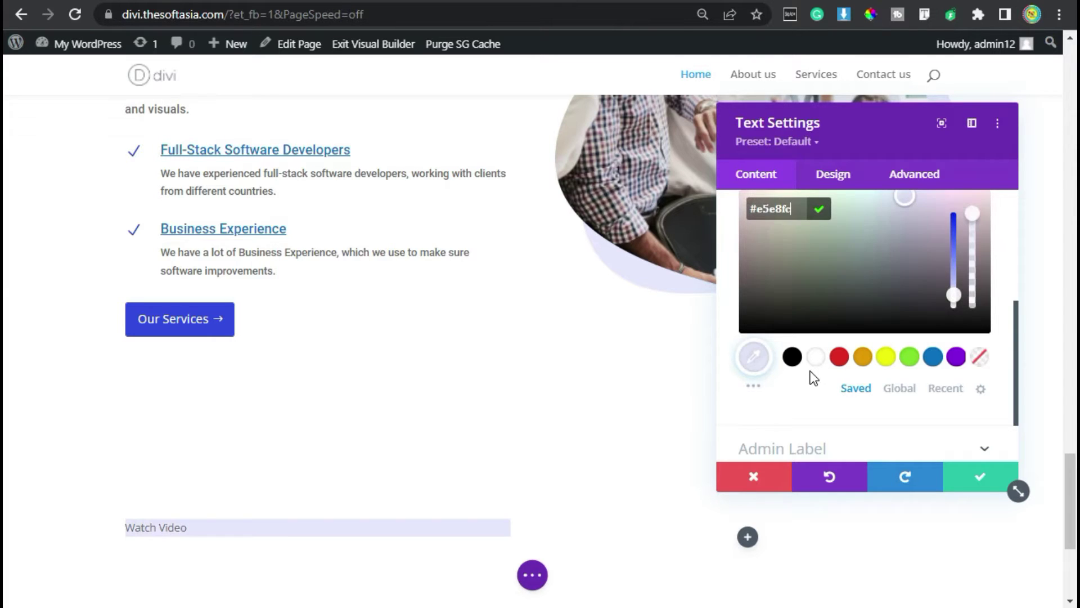
left_click(821, 211)
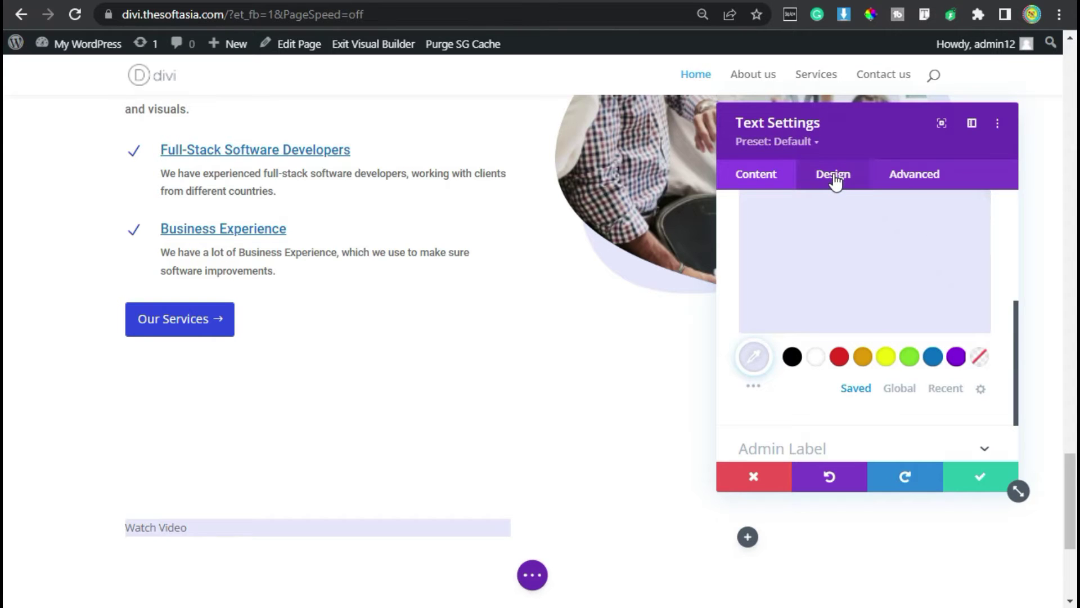
Set the Watch Video text's font to Roboto with the uppercase font style
left_click(835, 179)
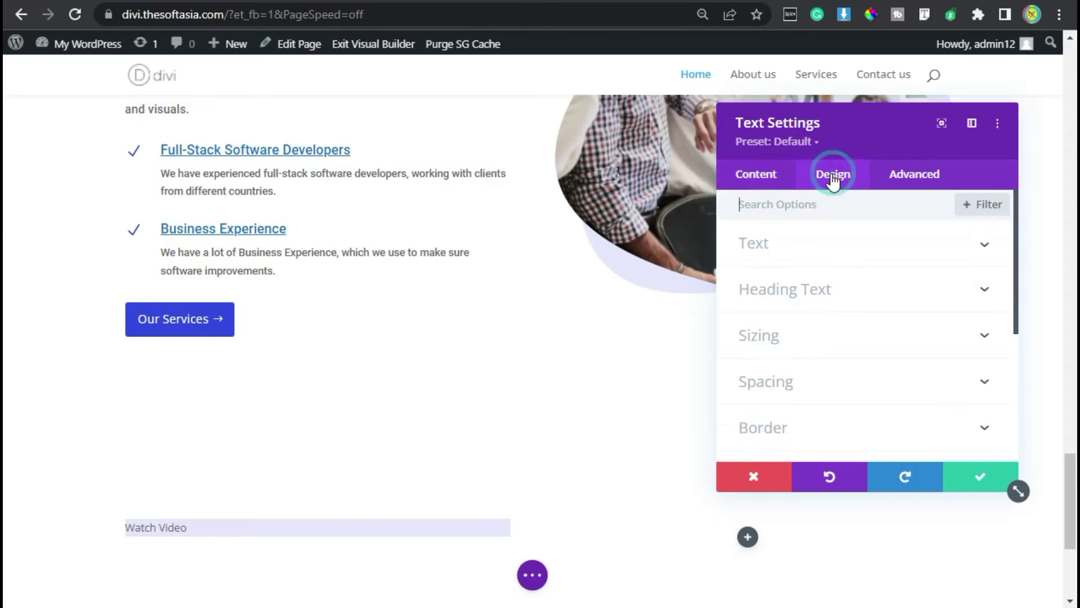
left_click(816, 253)
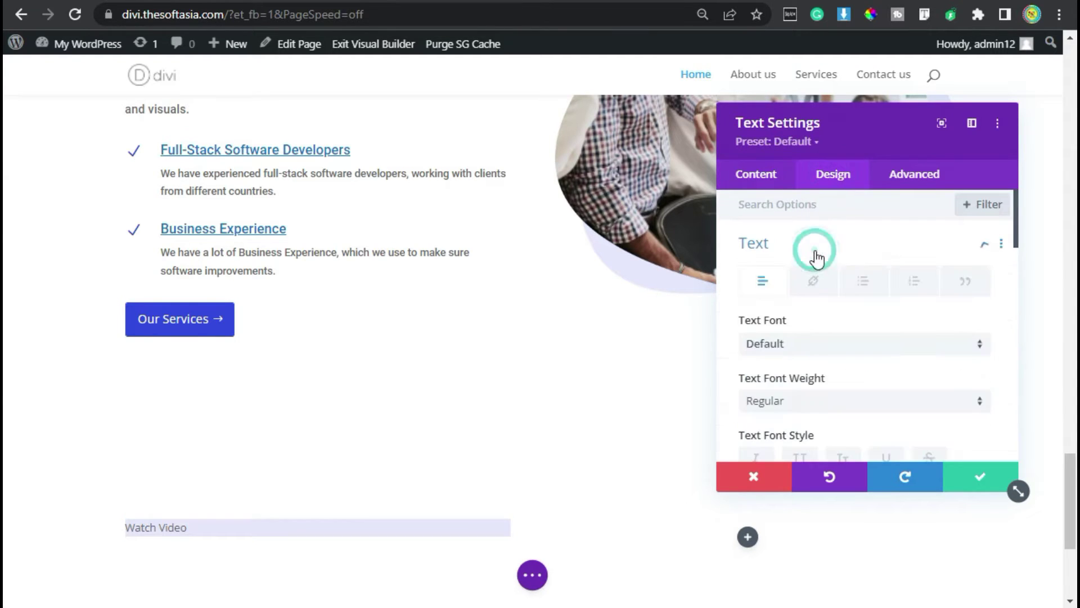
left_click(800, 344)
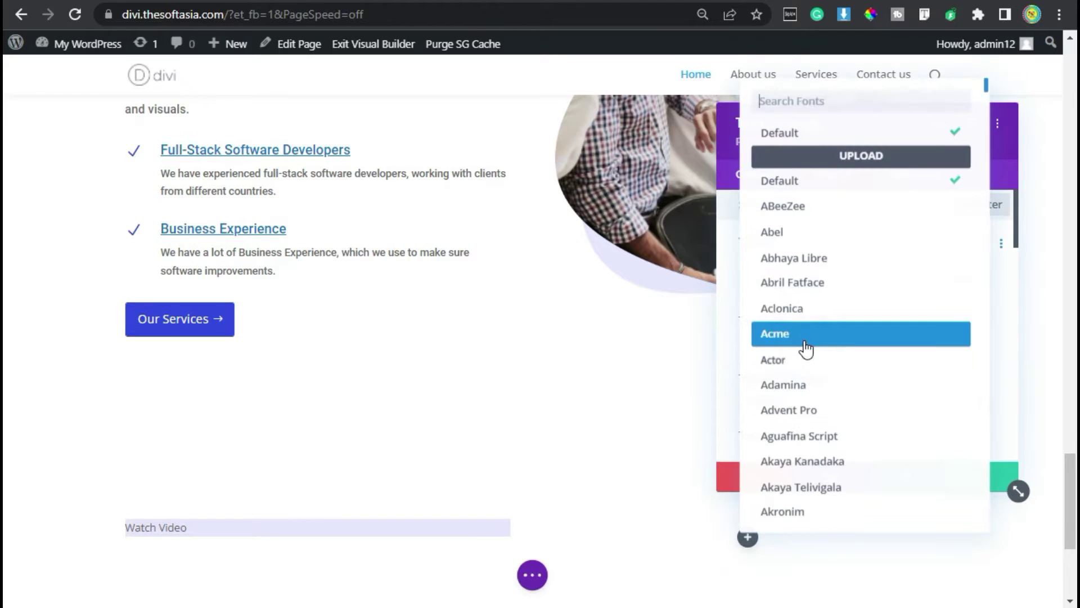
type("roboto")
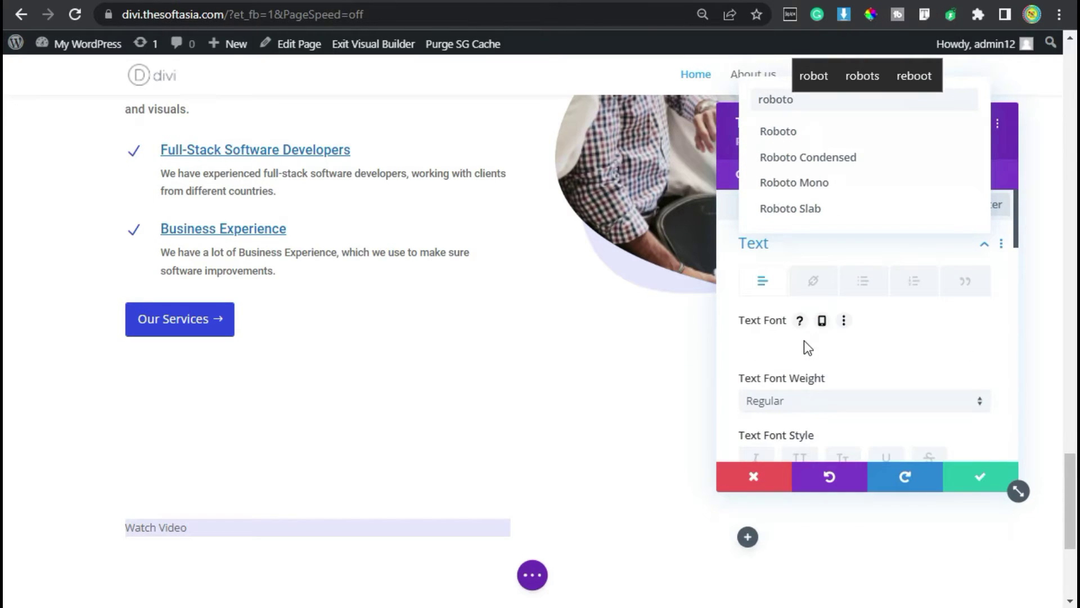
left_click(820, 134)
scroll(836, 320, "down", 2)
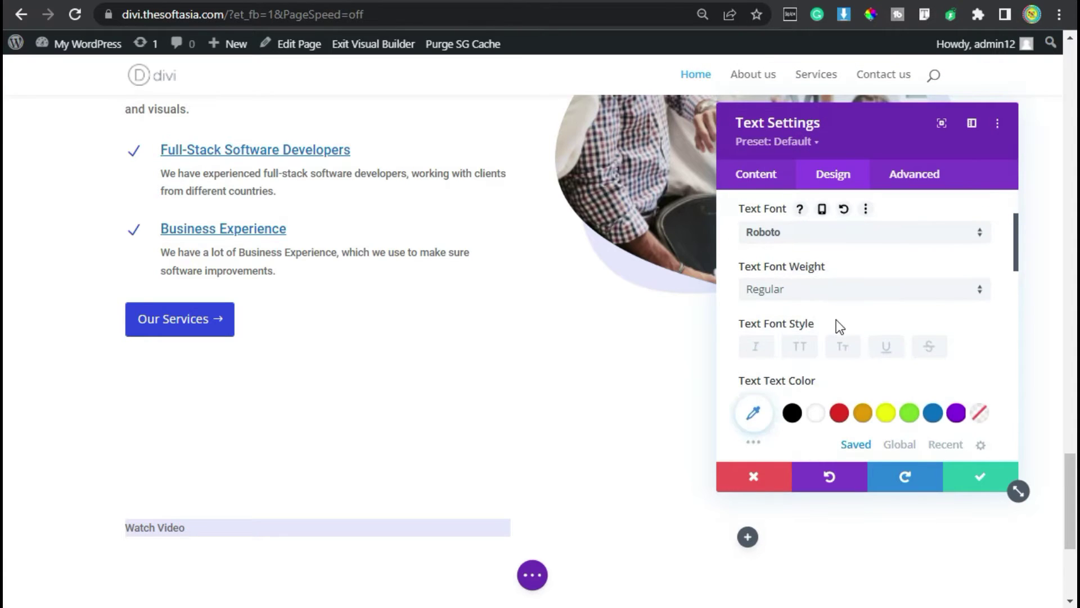
left_click(800, 348)
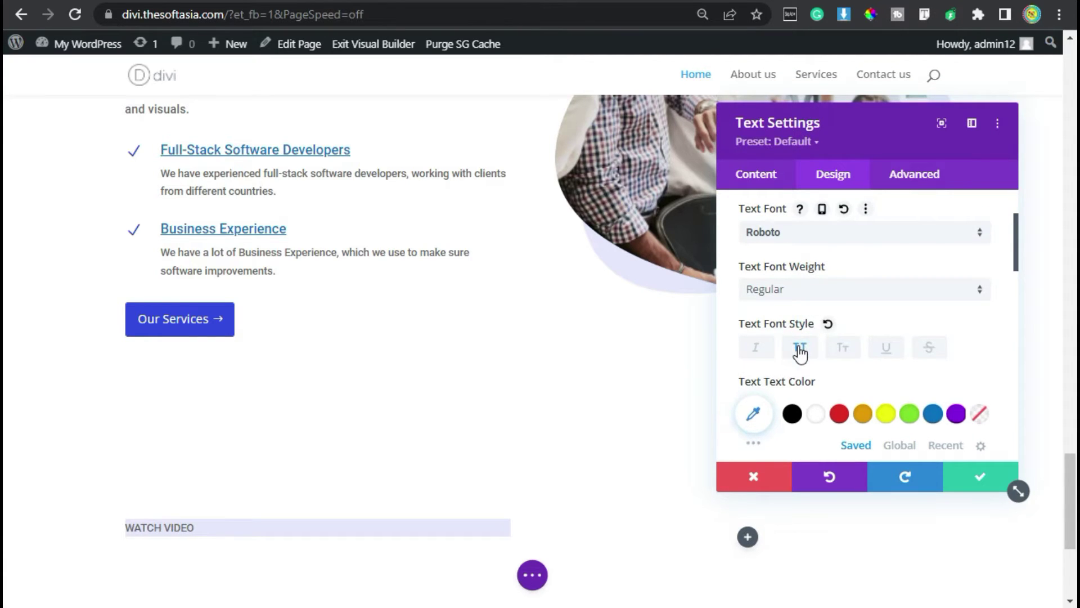
Set the Watch Video text's color to #3149e7
scroll(800, 353, "down", 2)
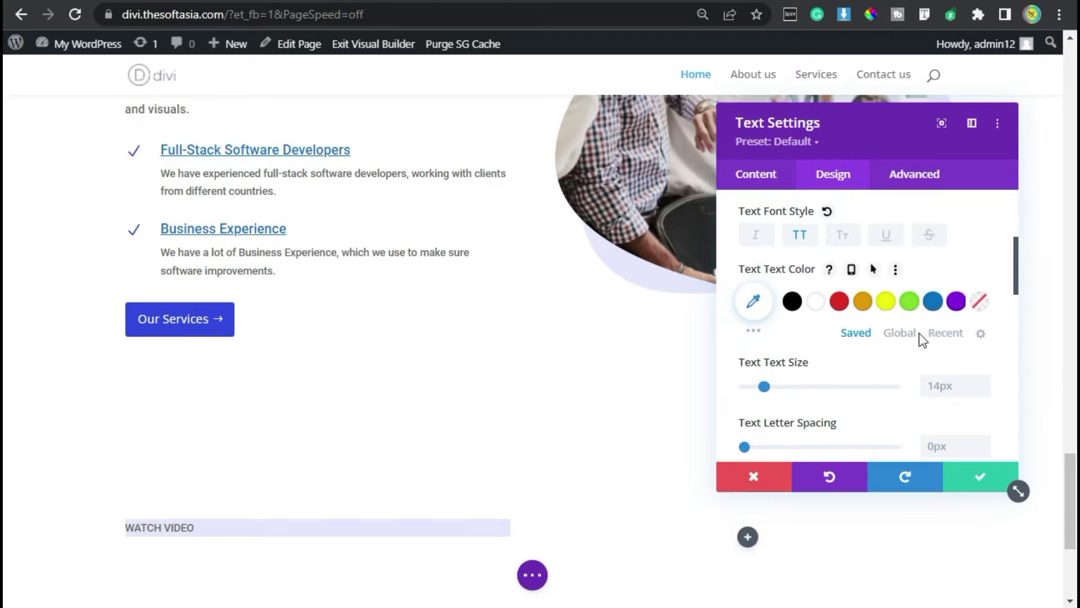
left_click(755, 305)
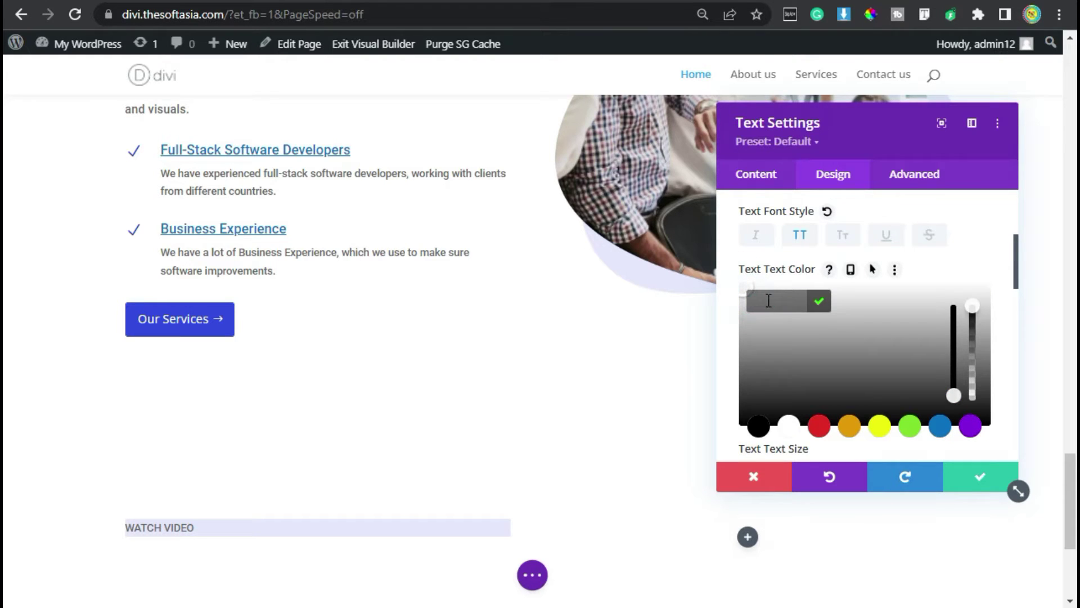
type("#3149e7")
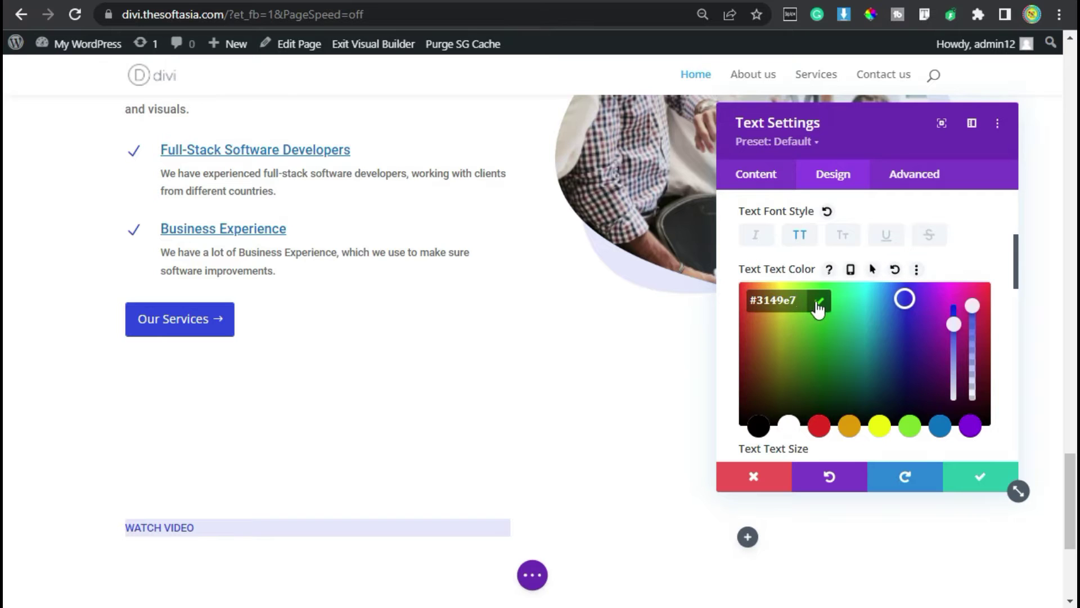
left_click(820, 303)
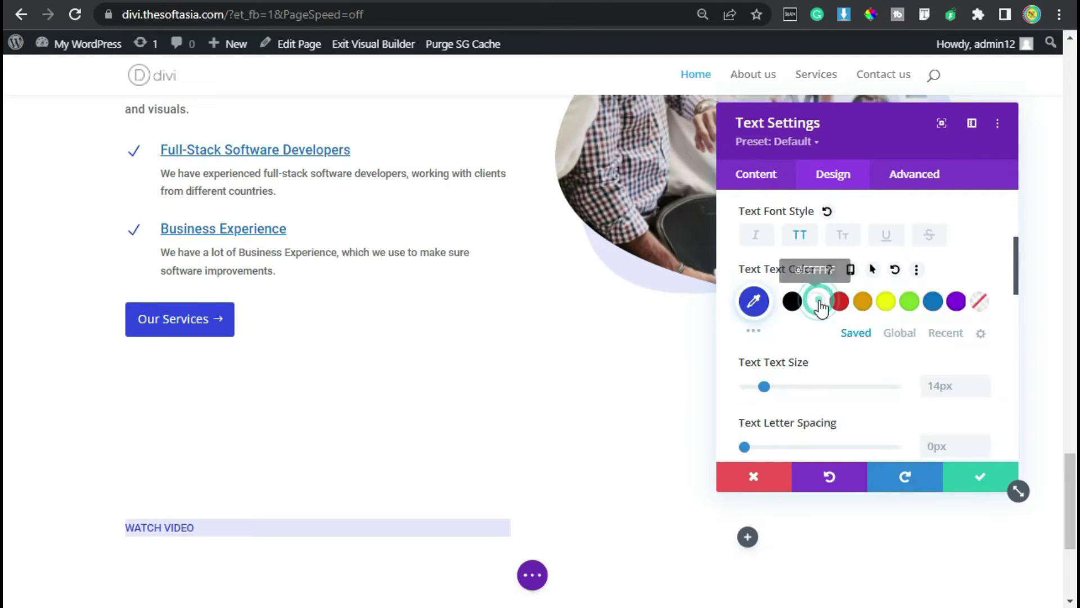
Set the Watch Video text's size to 16px and slightly increase its line height
scroll(821, 308, "down", 2)
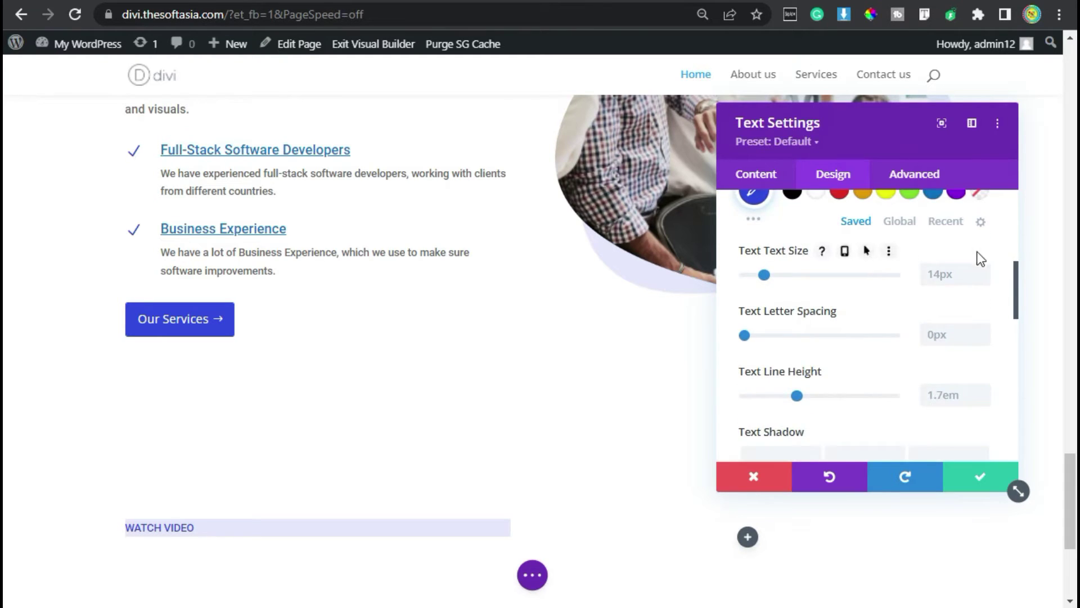
left_click(984, 271)
left_click(984, 271)
scroll(943, 332, "down", 2)
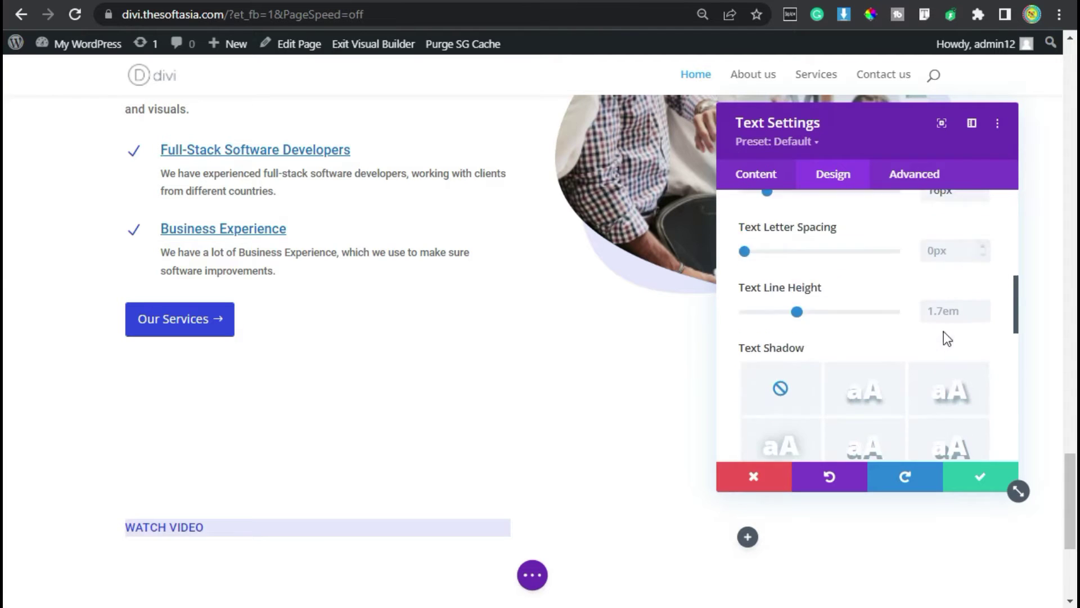
left_click(984, 279)
scroll(801, 321, "down", 4)
scroll(832, 326, "down", 2)
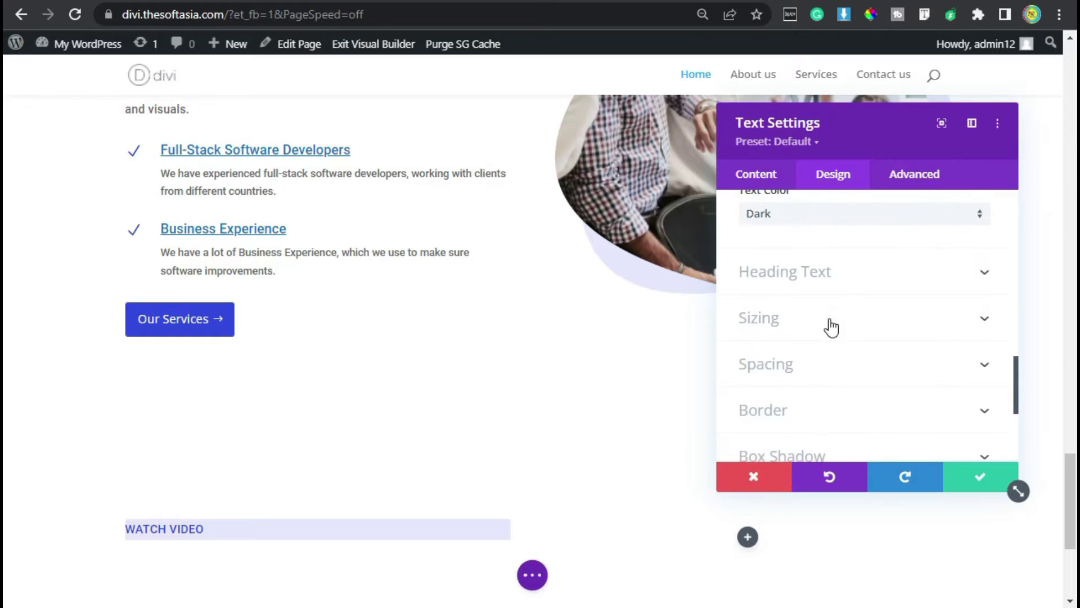
Set the text module's padding to 8px at the top and bottom and 15px at the left and right, linking each pair
left_click(800, 380)
scroll(799, 376, "down", 2)
scroll(794, 377, "up", 2)
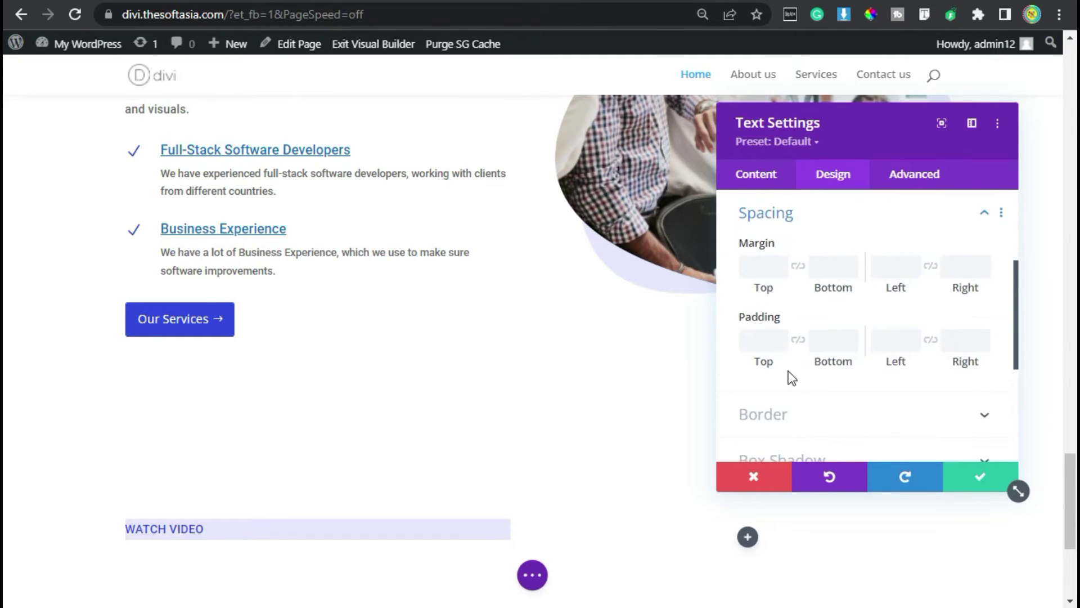
left_click(768, 345)
left_click(798, 339)
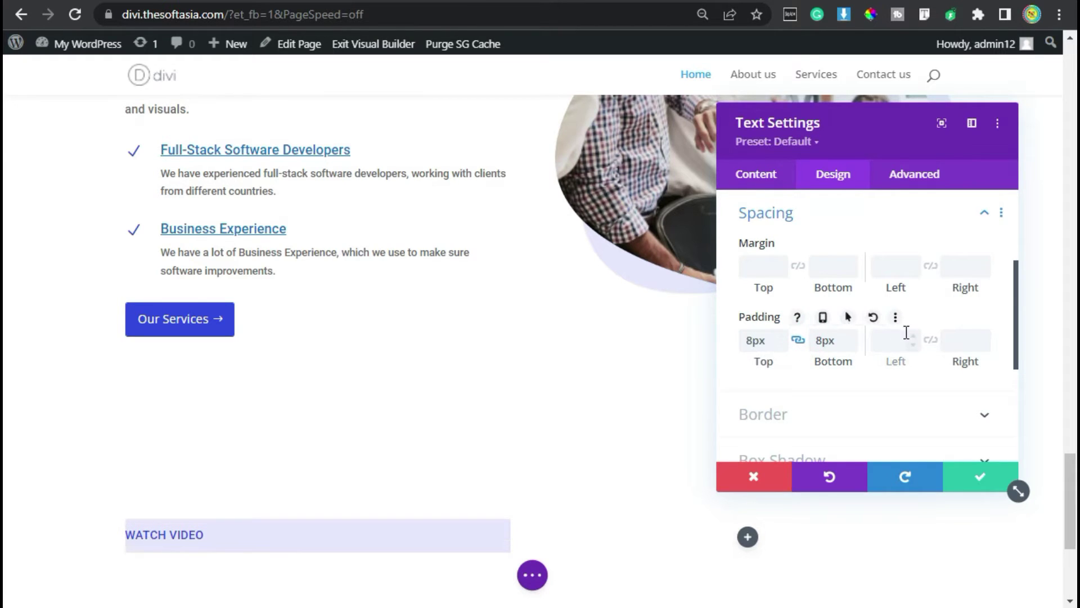
left_click(886, 340)
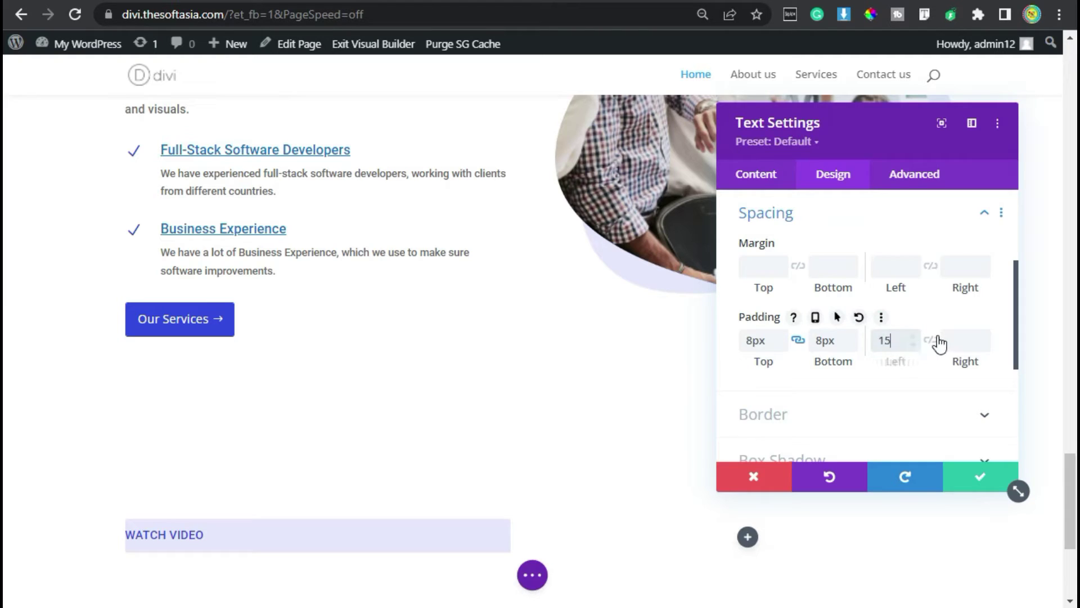
type("15")
left_click(937, 340)
Round all four corners of the text module's border by 3px
scroll(887, 328, "down", 2)
left_click(830, 313)
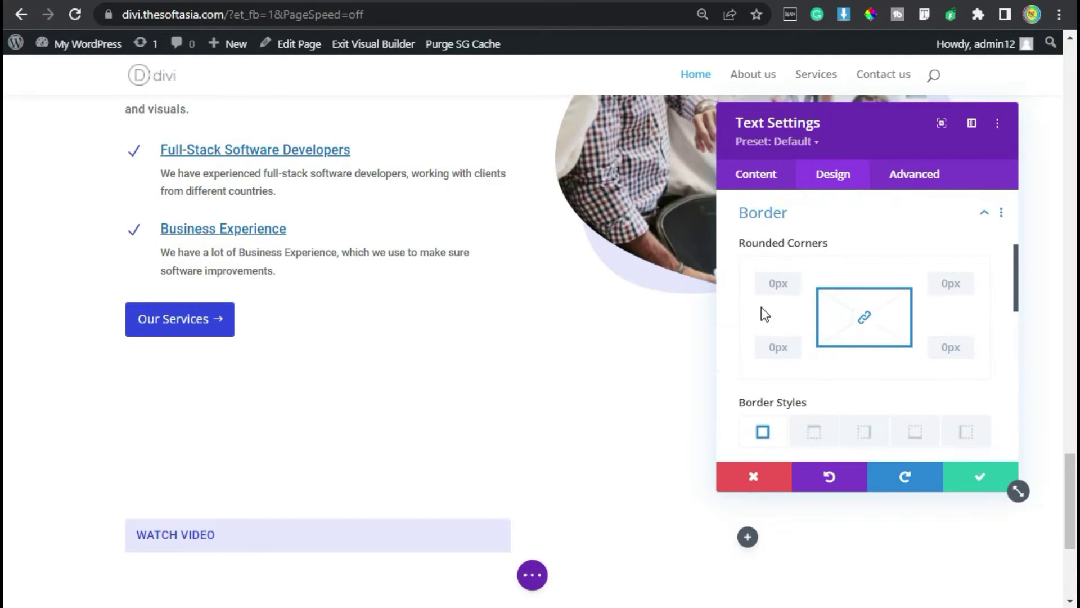
left_click(769, 287)
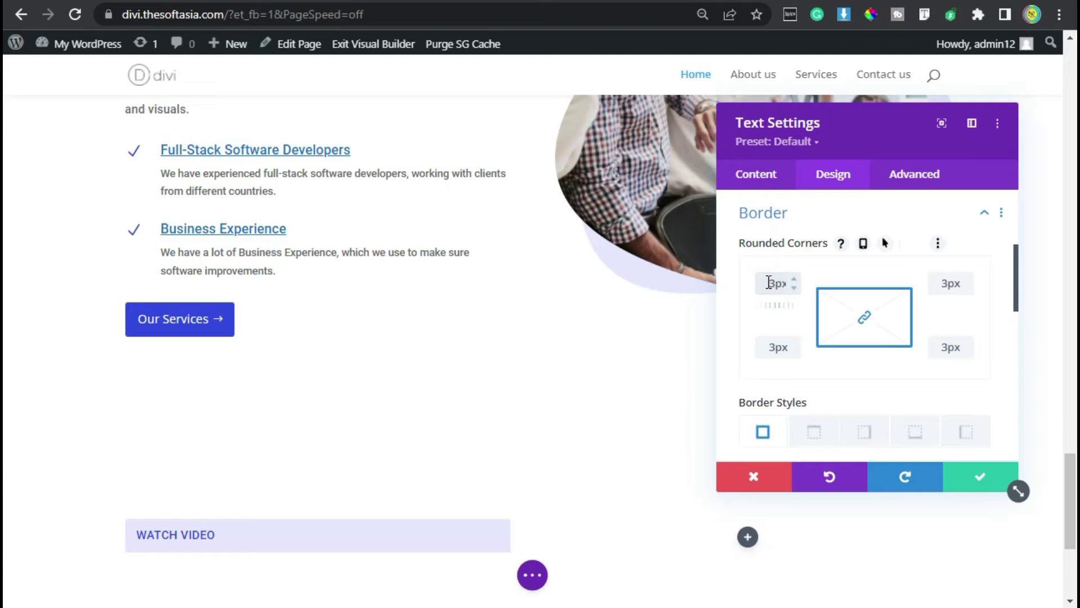
Add the custom CSS "display: inline-block; font-weight: 400;" to the text module's main element and save the module settings
left_click(902, 190)
left_click(822, 289)
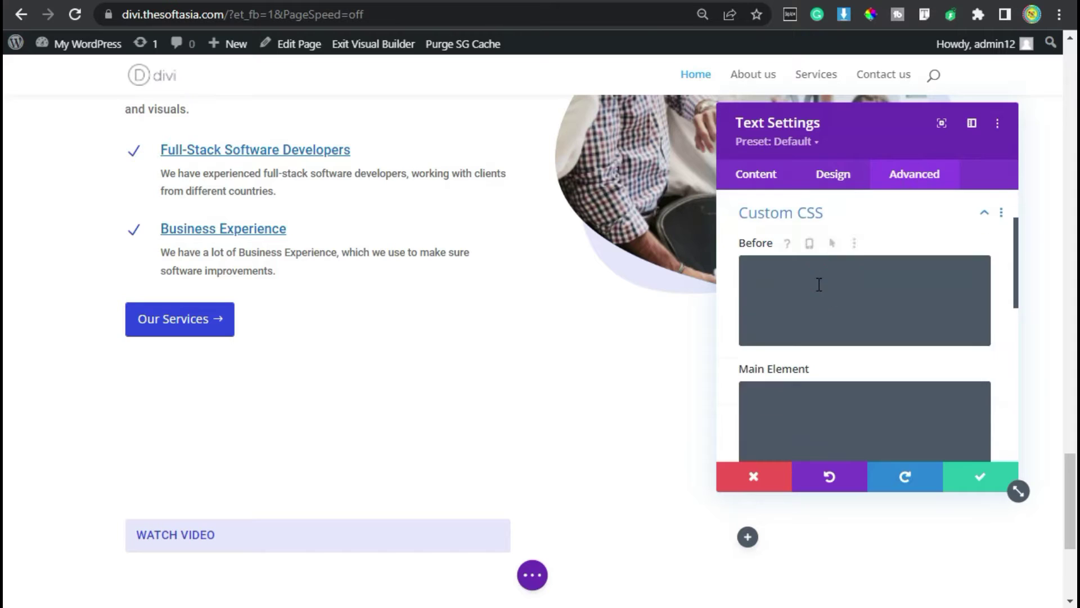
scroll(819, 284, "down", 4)
scroll(796, 313, "up", 2)
left_click(798, 315)
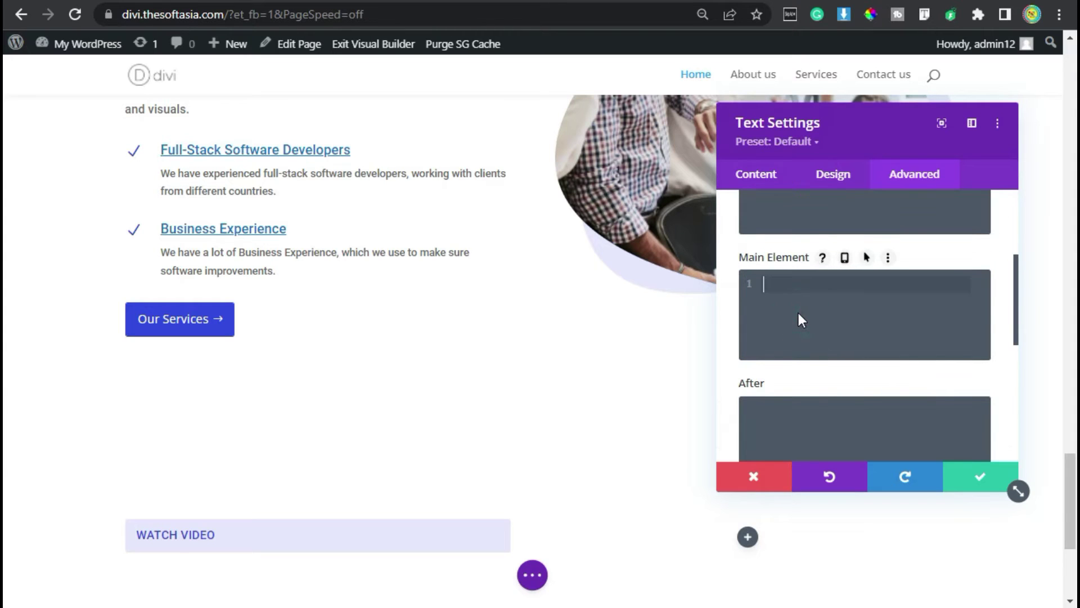
type("display: inline-block; font-weight: 400;")
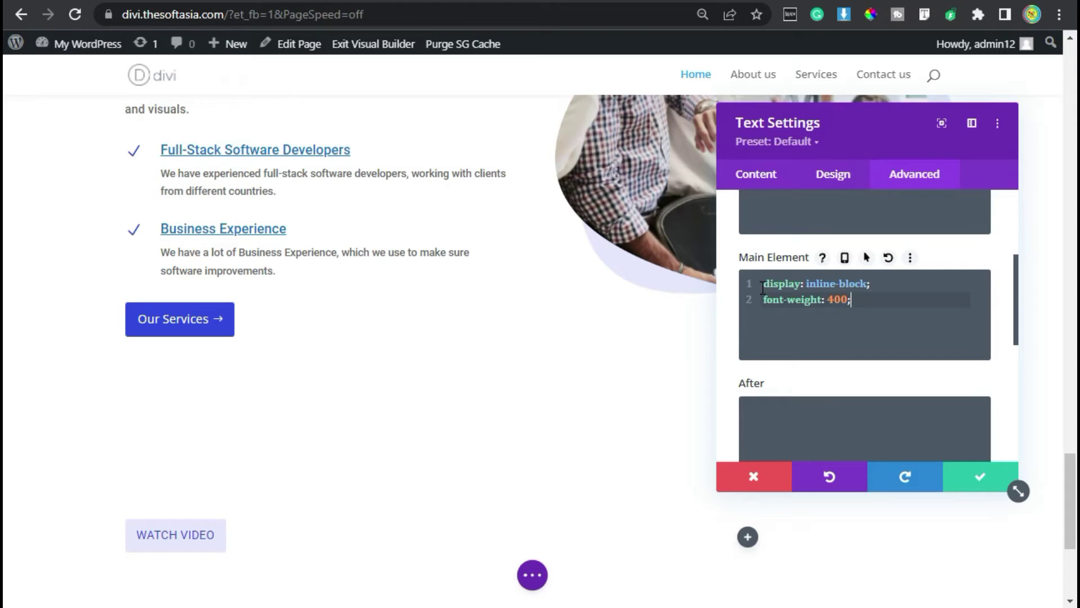
scroll(791, 308, "down", 2)
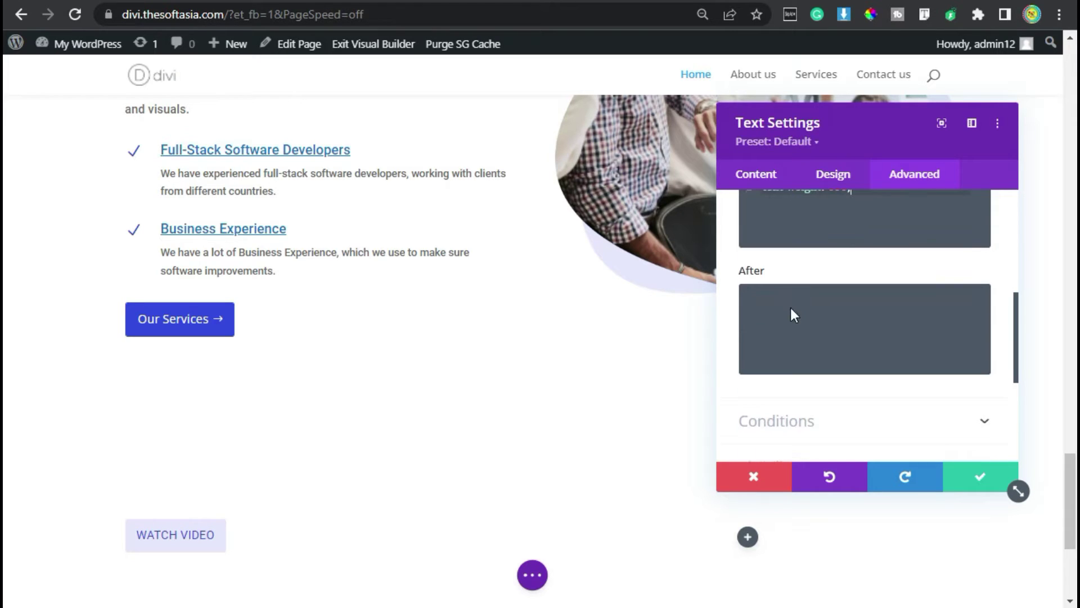
left_click(970, 481)
scroll(259, 499, "down", 2)
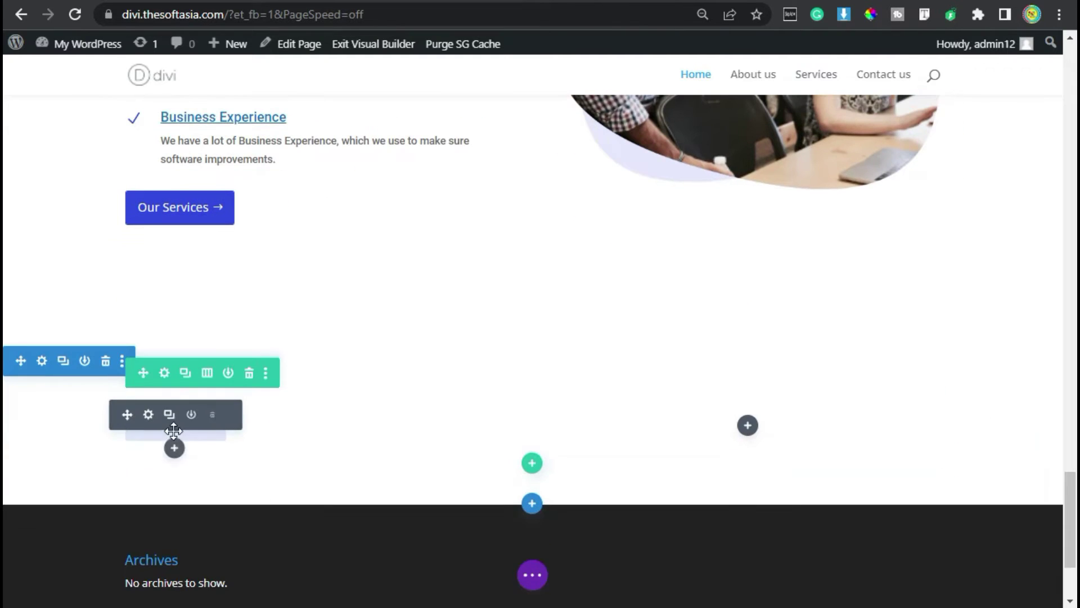
Insert a Text module below the Watch Video label
left_click(174, 448)
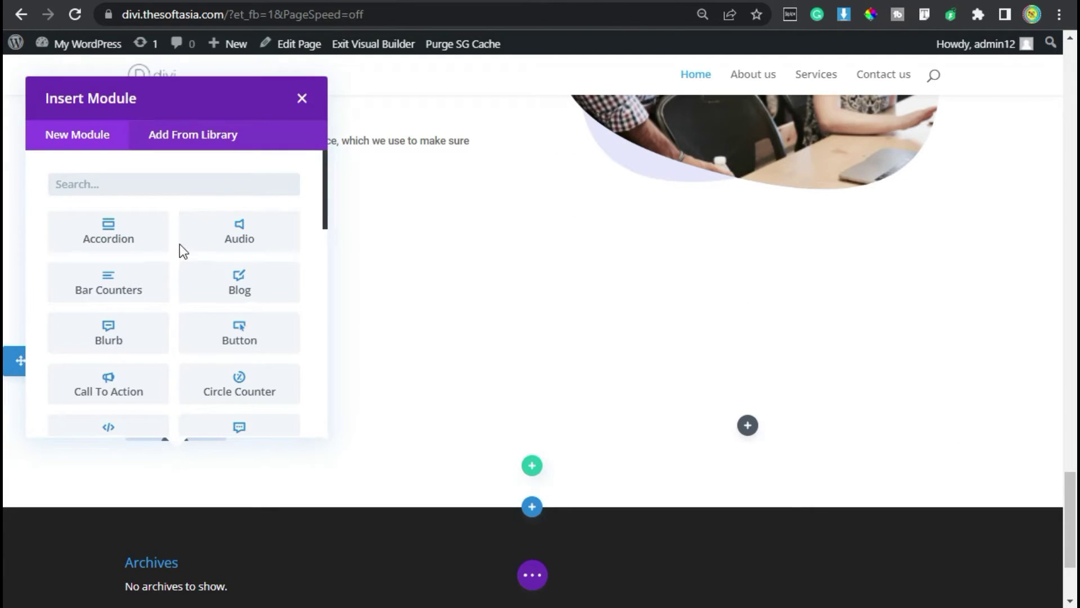
type("text")
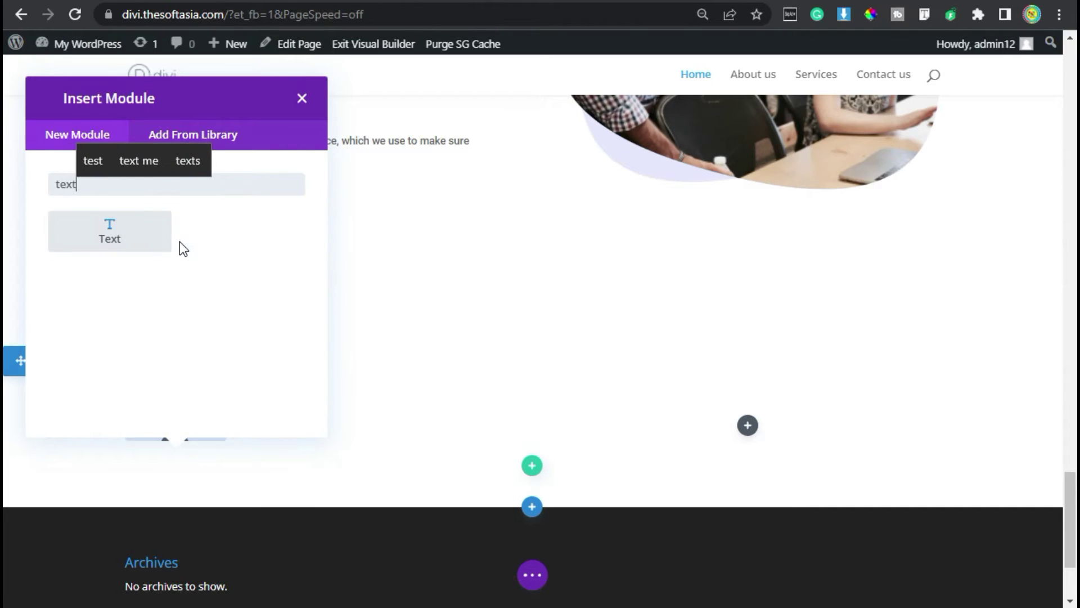
left_click(155, 242)
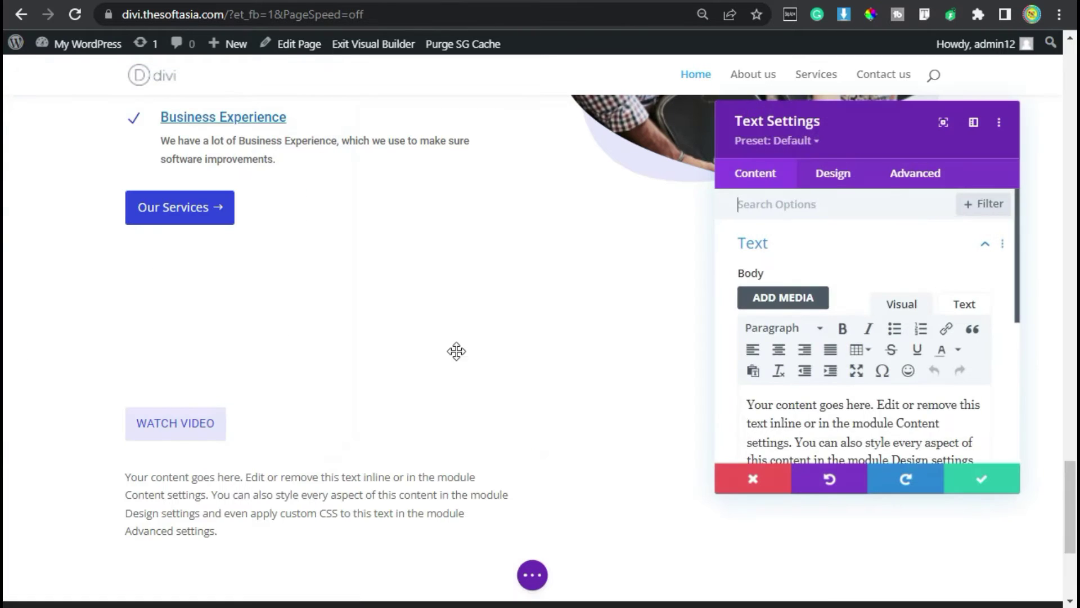
Replace the placeholder body with "Do you want to know more about us! Watch the video below" and format it as Heading 2
scroll(816, 380, "down", 2)
left_click(851, 351)
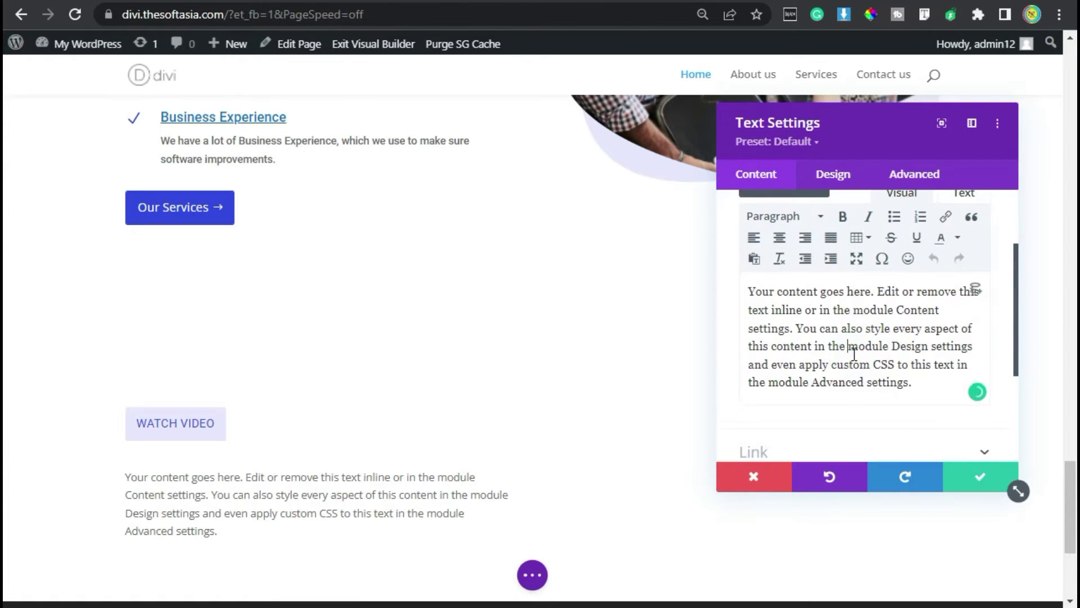
key("ctrl+a")
type("Do you want to know more about us! Watch the video below")
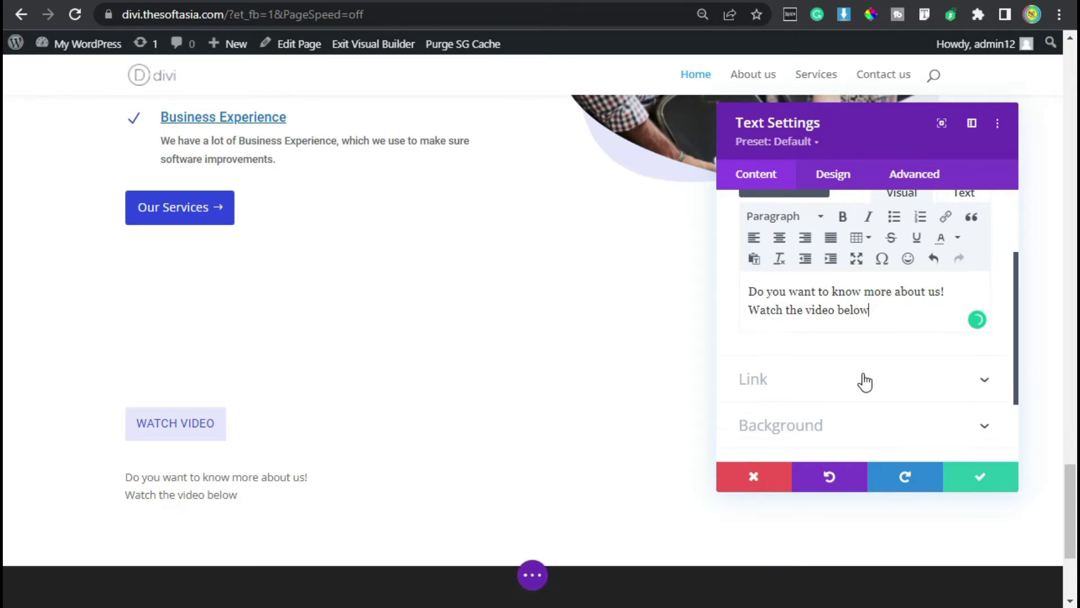
left_click(815, 220)
left_click(825, 311)
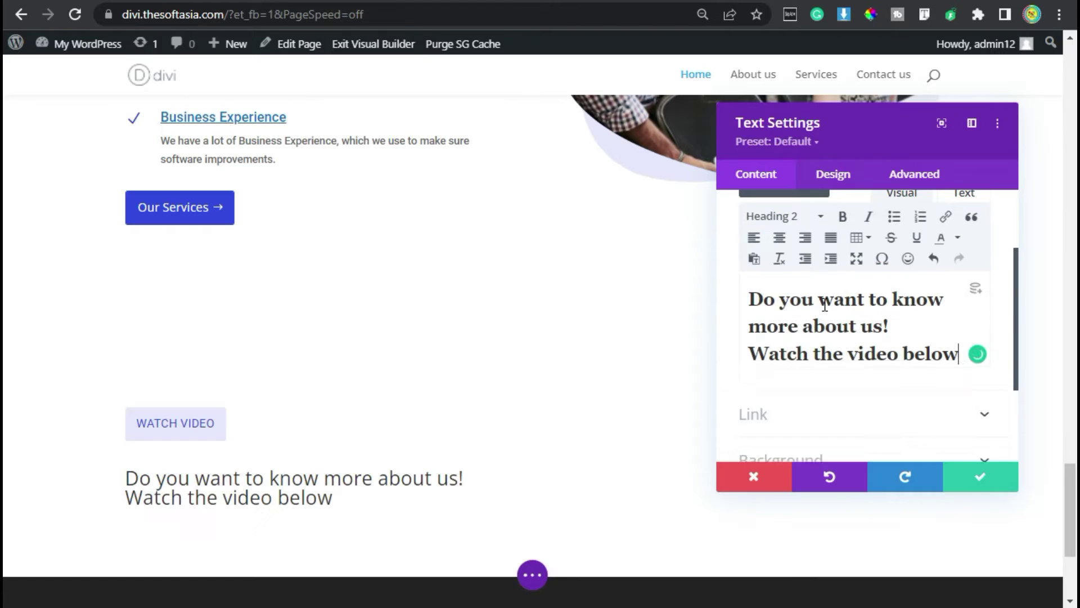
Set the Heading 2 font of the new text module to Roboto
left_click(835, 176)
left_click(793, 297)
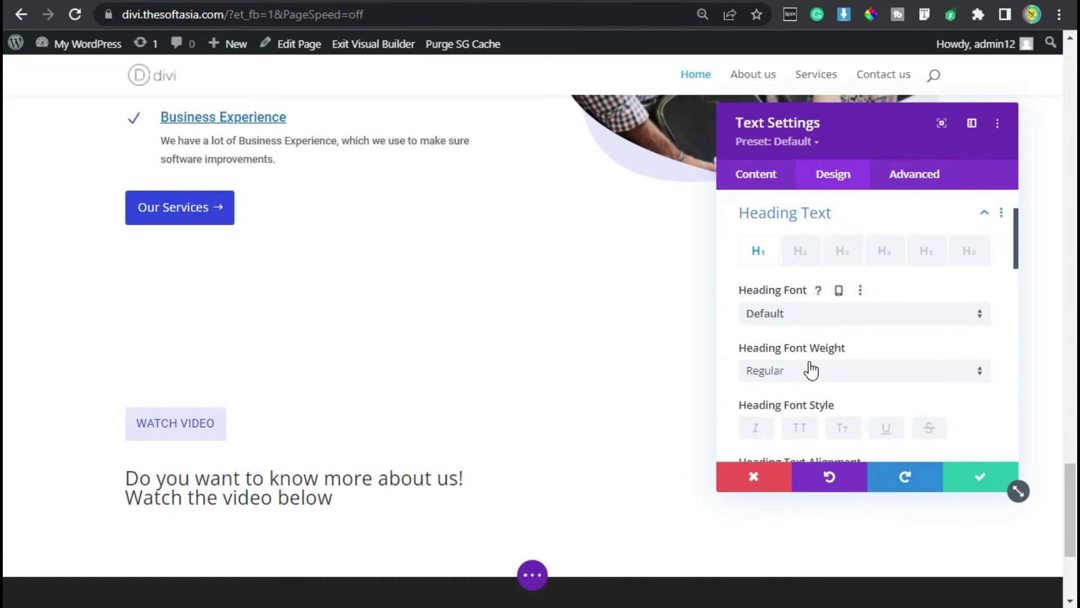
left_click(801, 258)
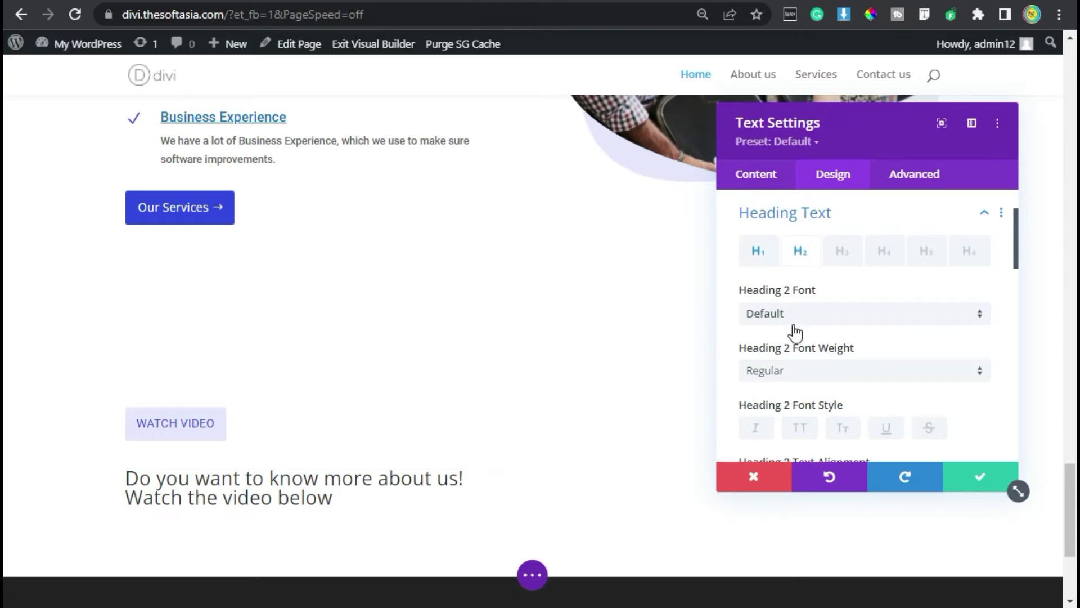
left_click(831, 317)
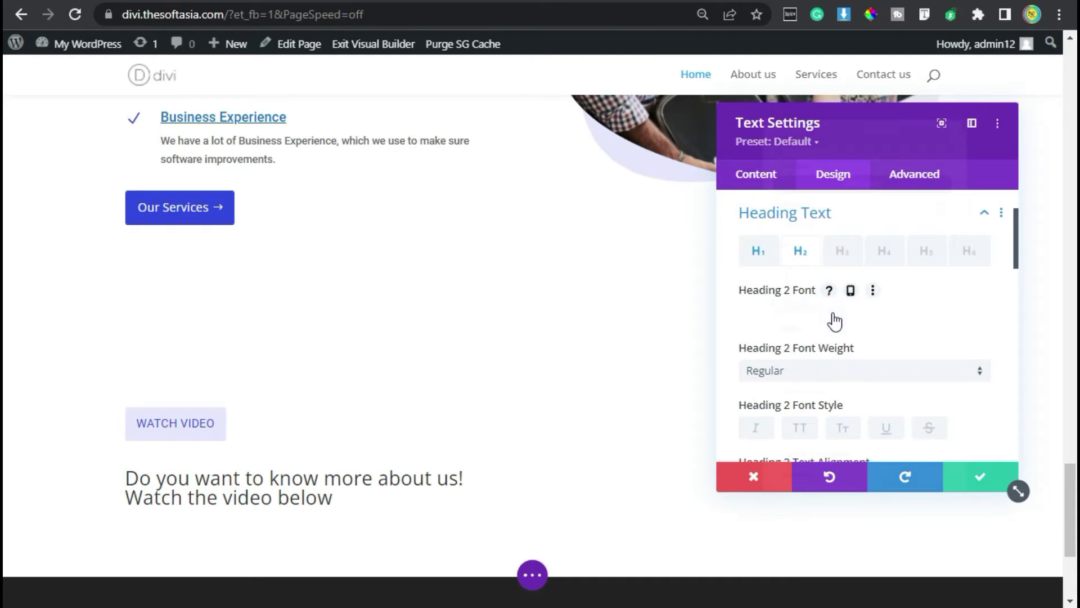
left_click(803, 108)
type("robo")
left_click(803, 123)
Color the Heading 2 text black and set its size to 28px
scroll(827, 258, "down", 2)
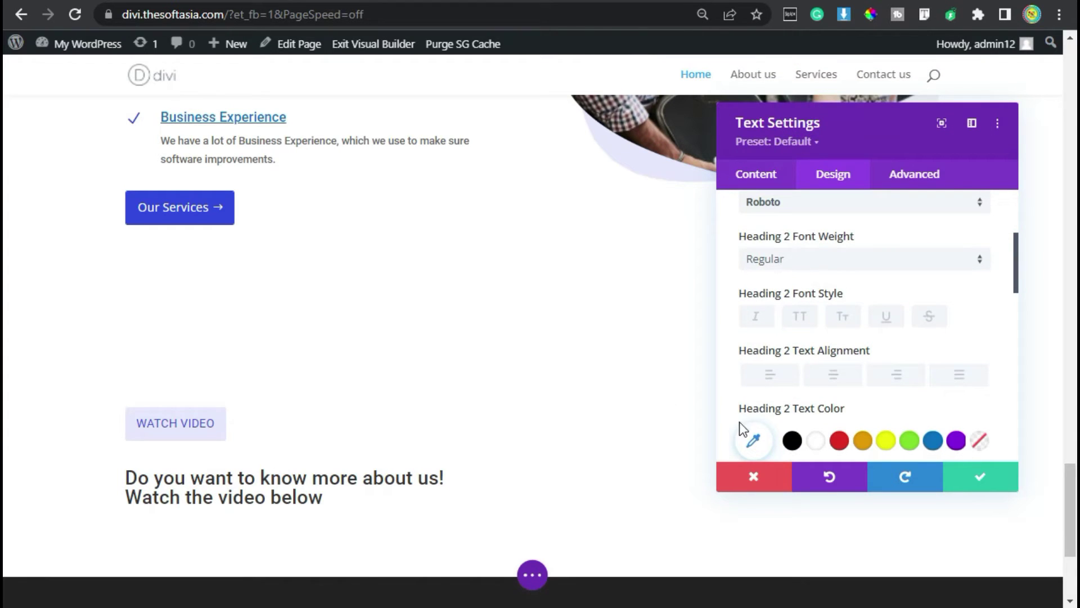
scroll(779, 419, "down", 2)
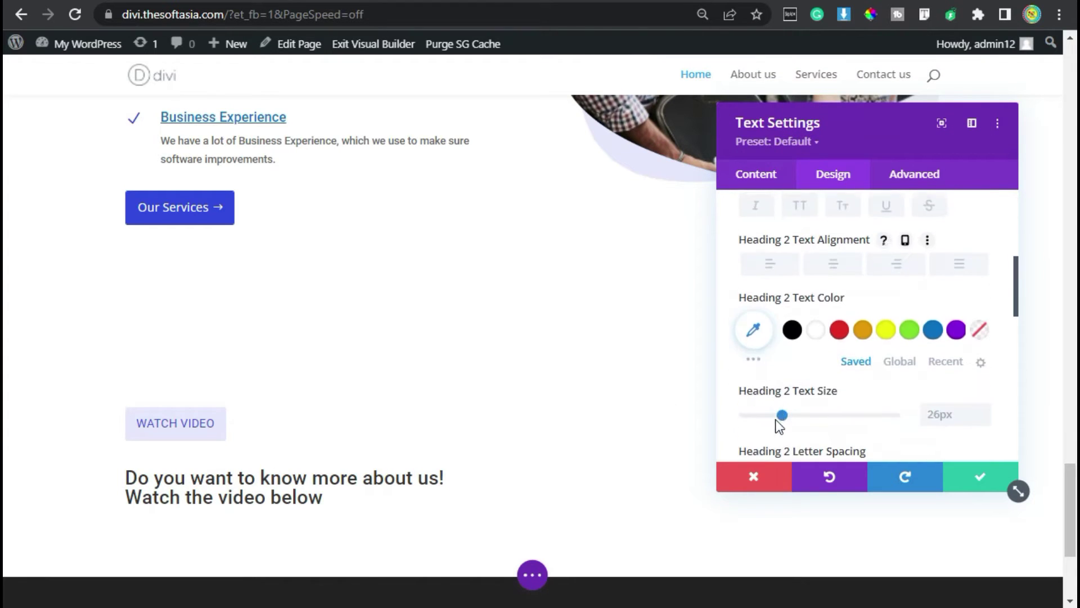
left_click(792, 329)
scroll(849, 366, "down", 2)
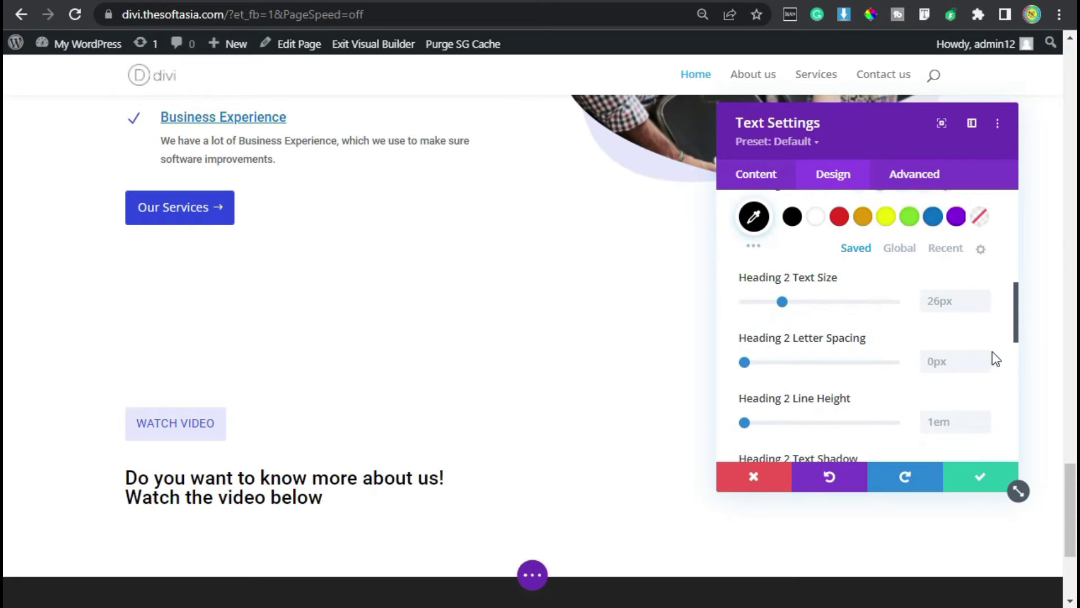
left_click(983, 296)
left_click(984, 296)
scroll(966, 412, "down", 1)
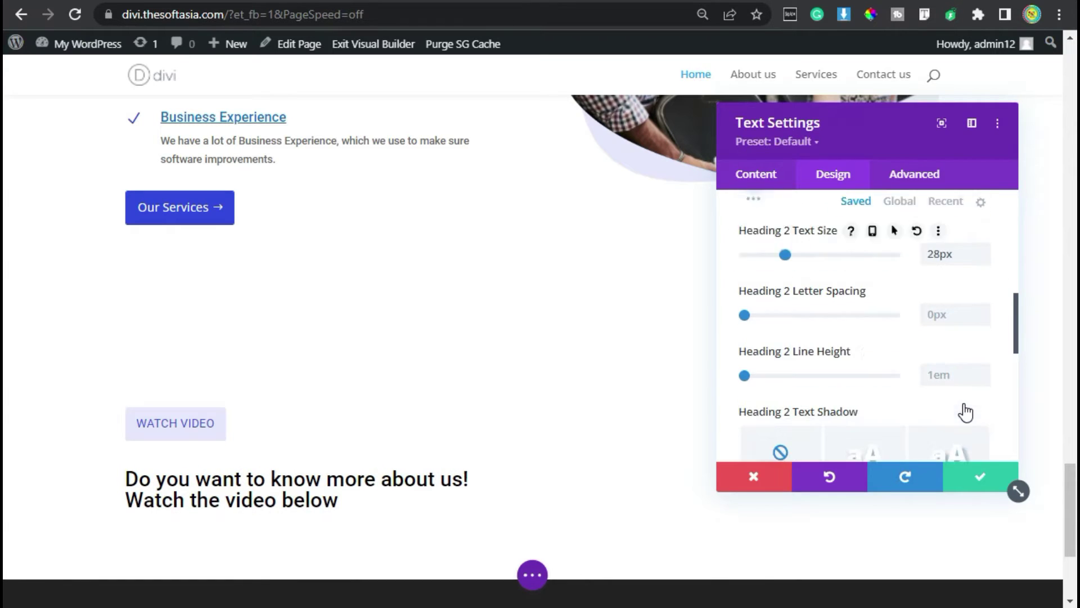
Slightly increase the Heading 2 line height and underline the heading text
scroll(966, 412, "down", 1)
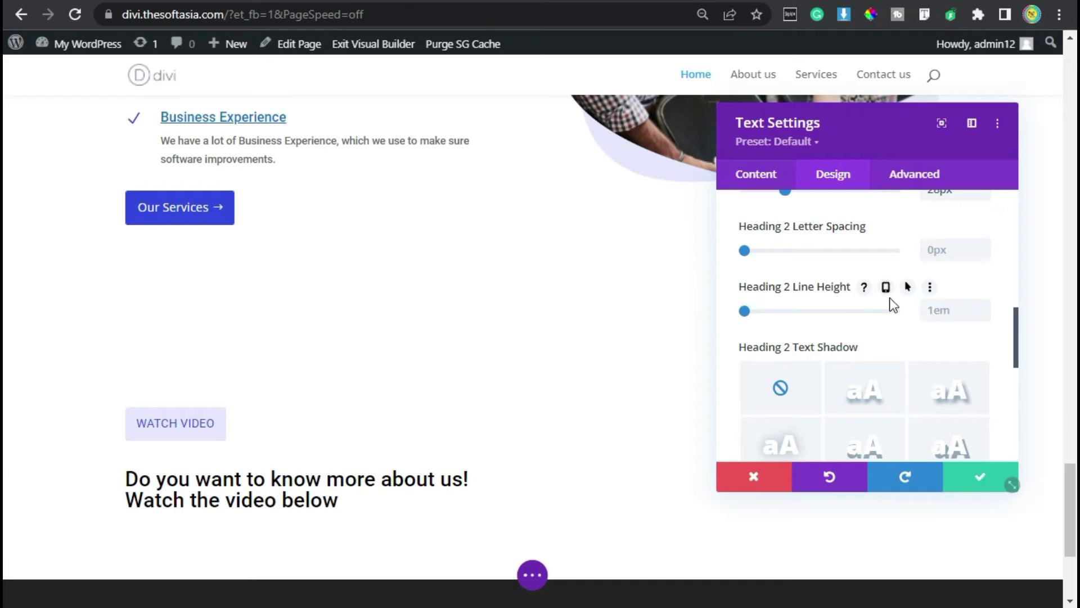
left_click(983, 307)
left_click(983, 307)
left_click(984, 306)
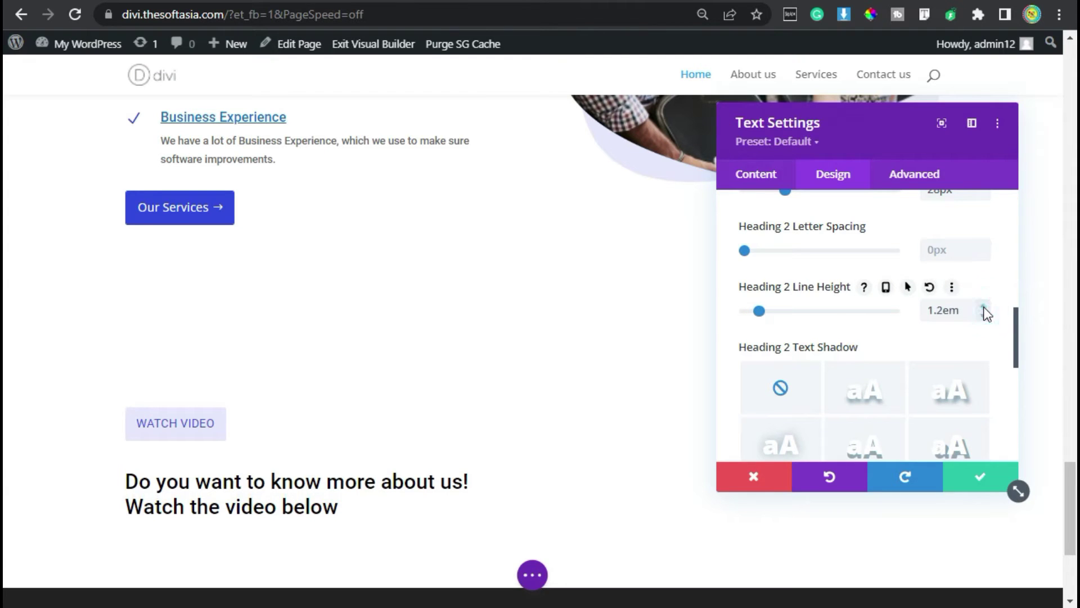
scroll(937, 360, "up", 2)
scroll(923, 363, "up", 4)
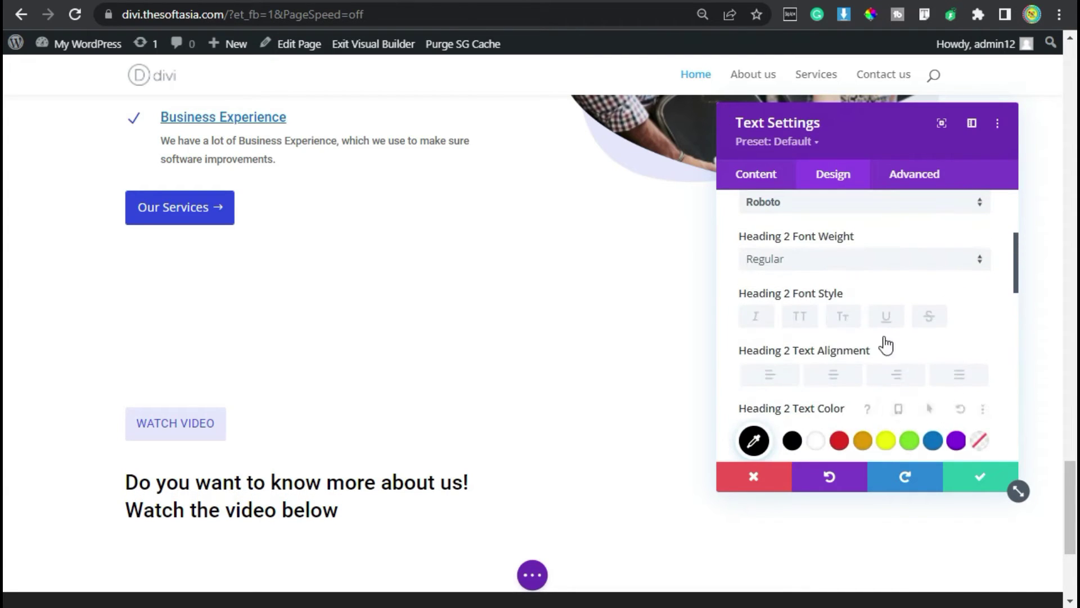
left_click(894, 322)
Give the heading's text module a bottom margin of 10px
scroll(839, 315, "down", 10)
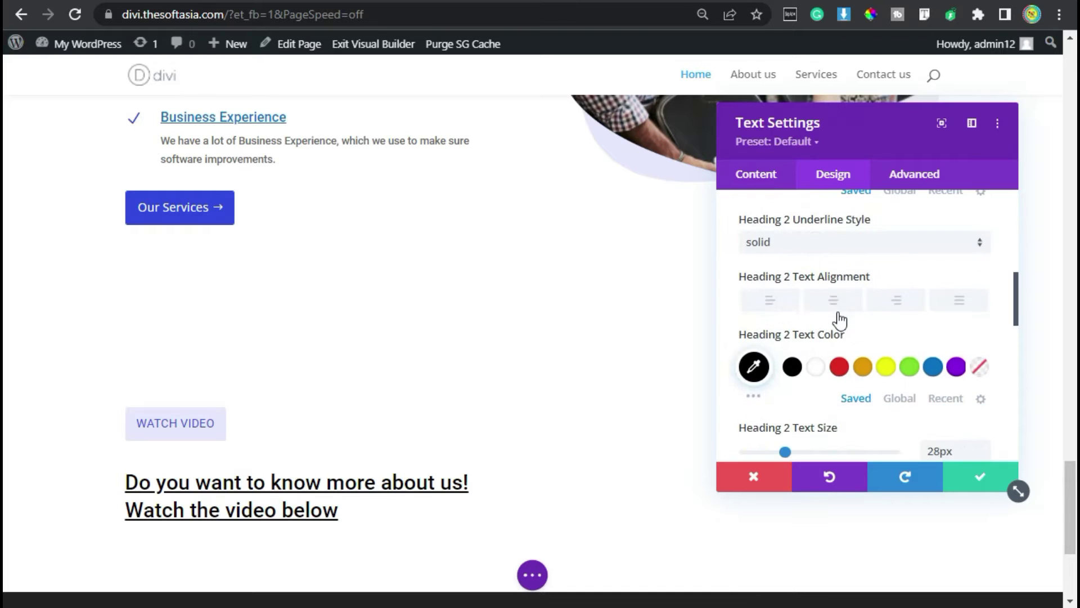
scroll(837, 321, "down", 5)
left_click(800, 383)
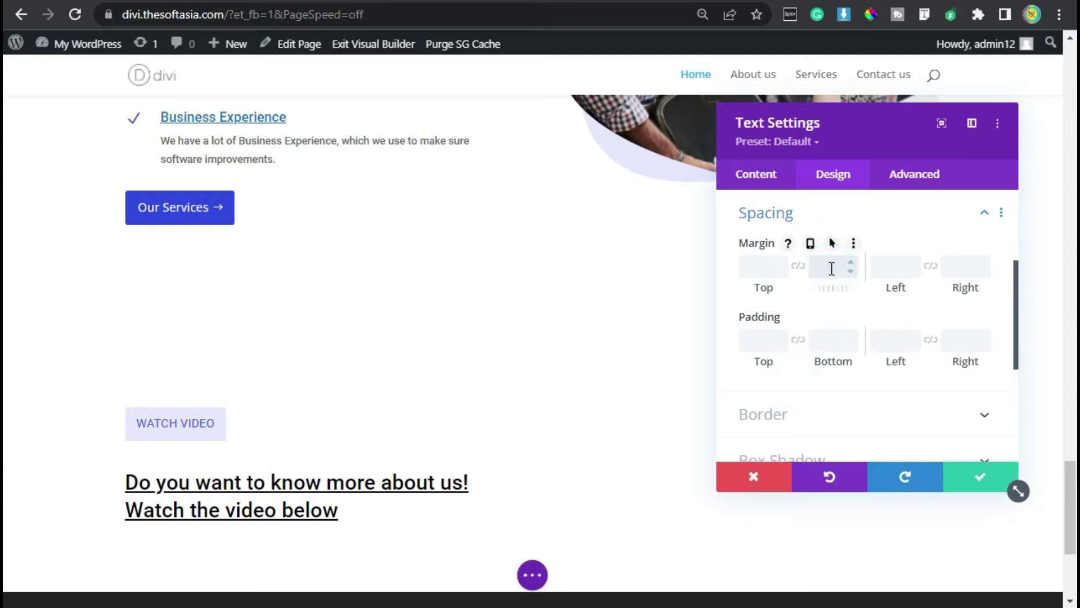
type("px")
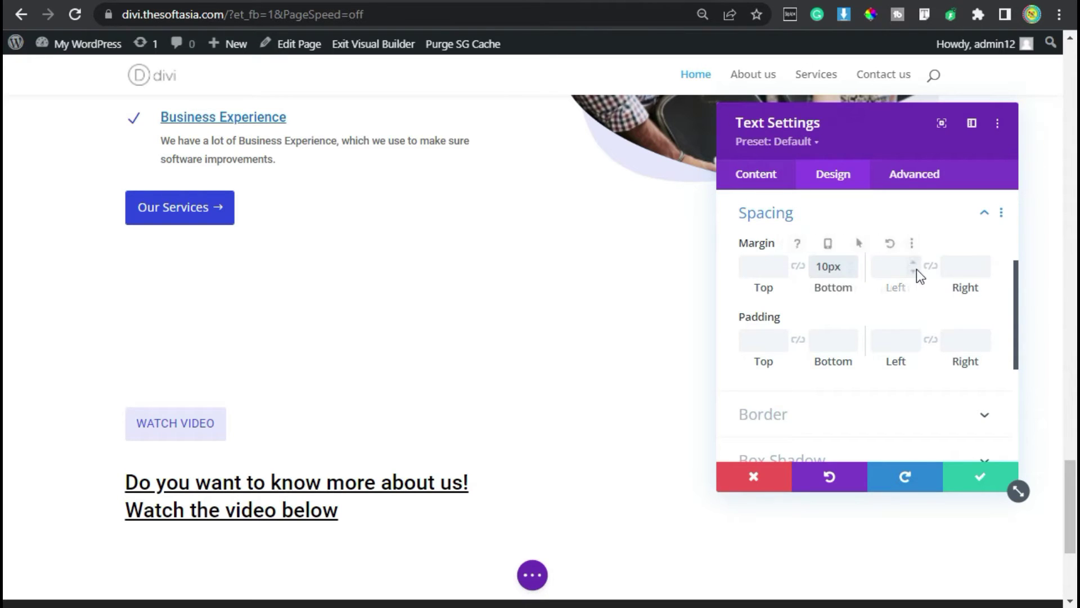
Apply the Fade animation style to the heading's text module and save its settings
scroll(912, 271, "down", 1)
scroll(856, 366, "down", 5)
left_click(856, 366)
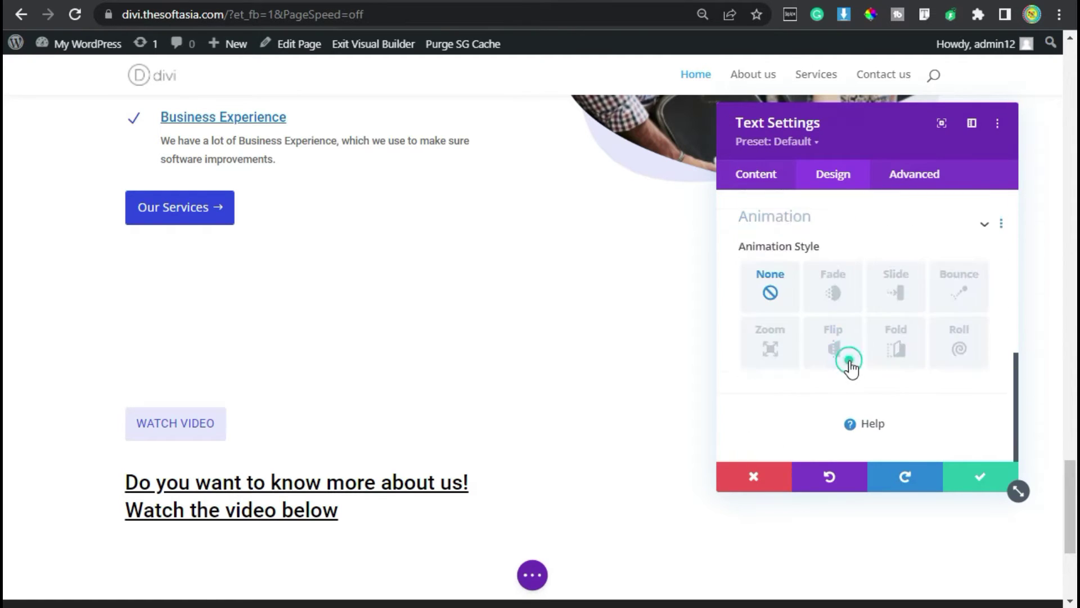
left_click(833, 294)
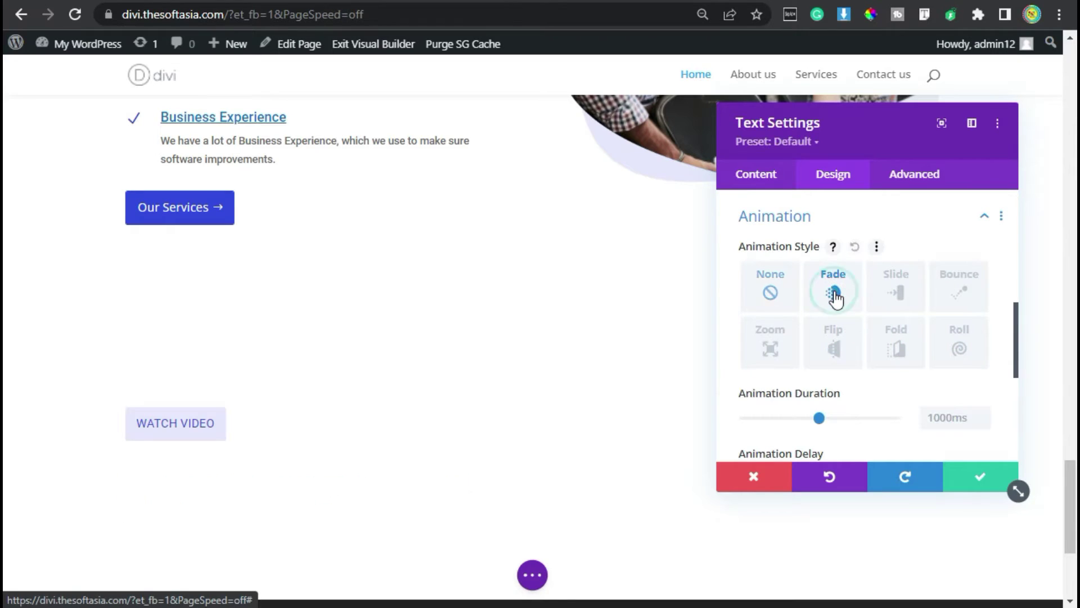
left_click(981, 487)
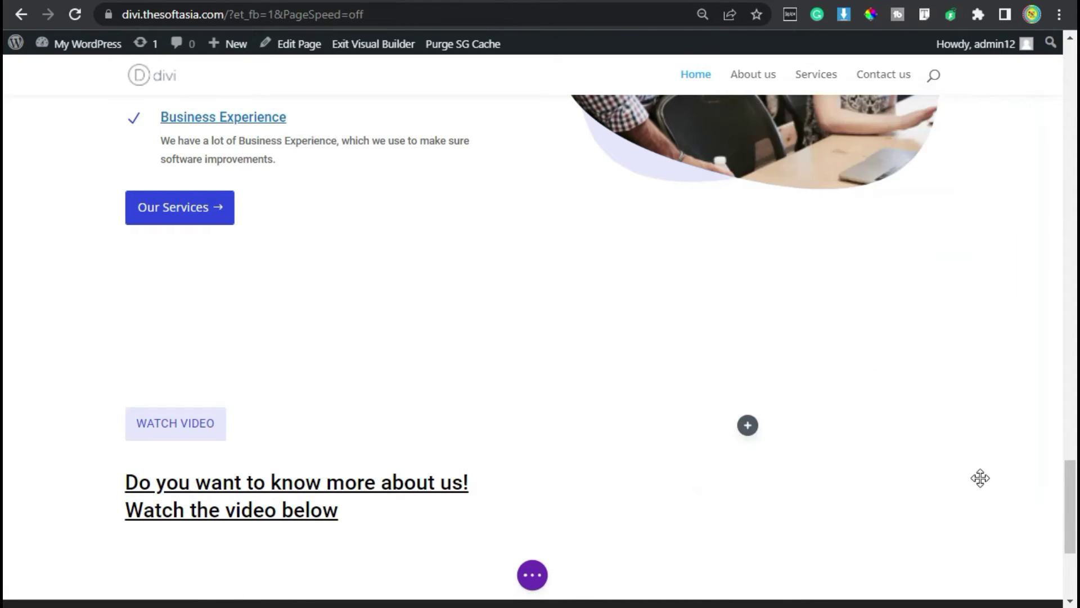
Insert a Text module into the empty column beside the Watch Video label
left_click(750, 431)
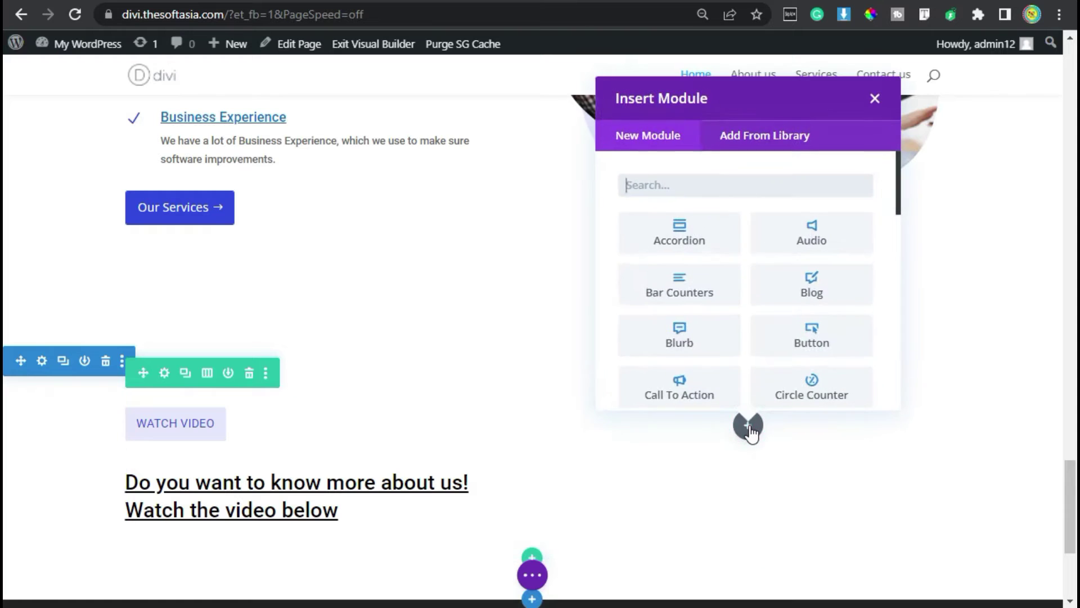
left_click(689, 189)
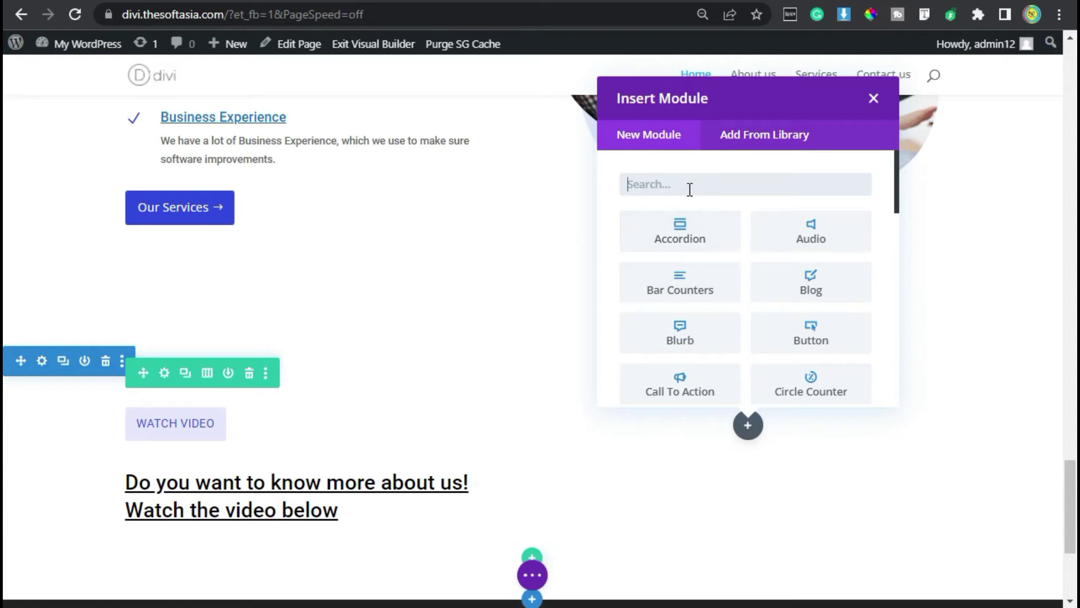
type("text")
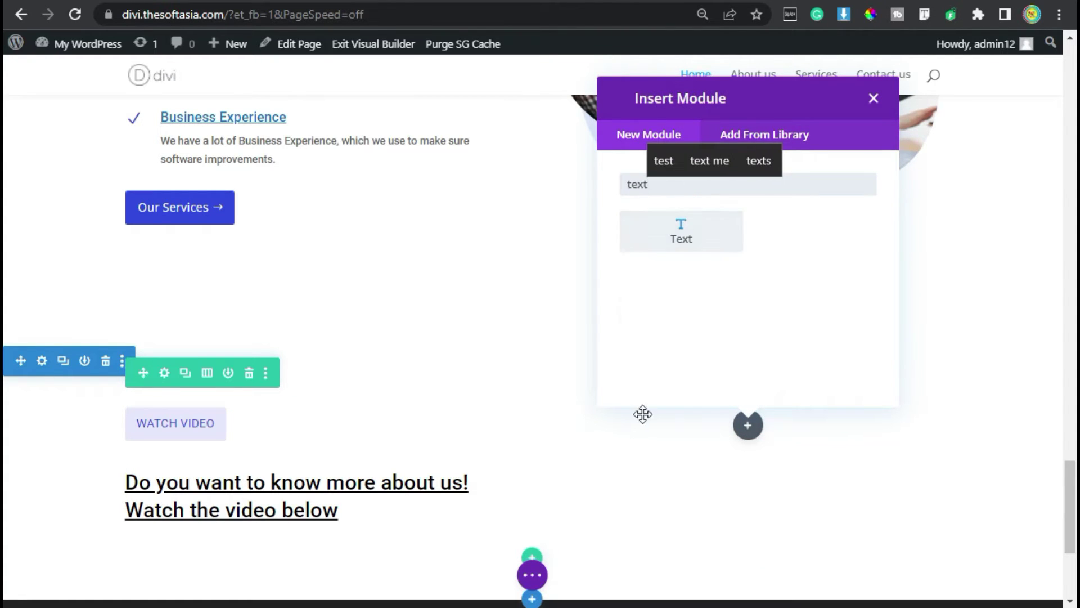
left_click(684, 238)
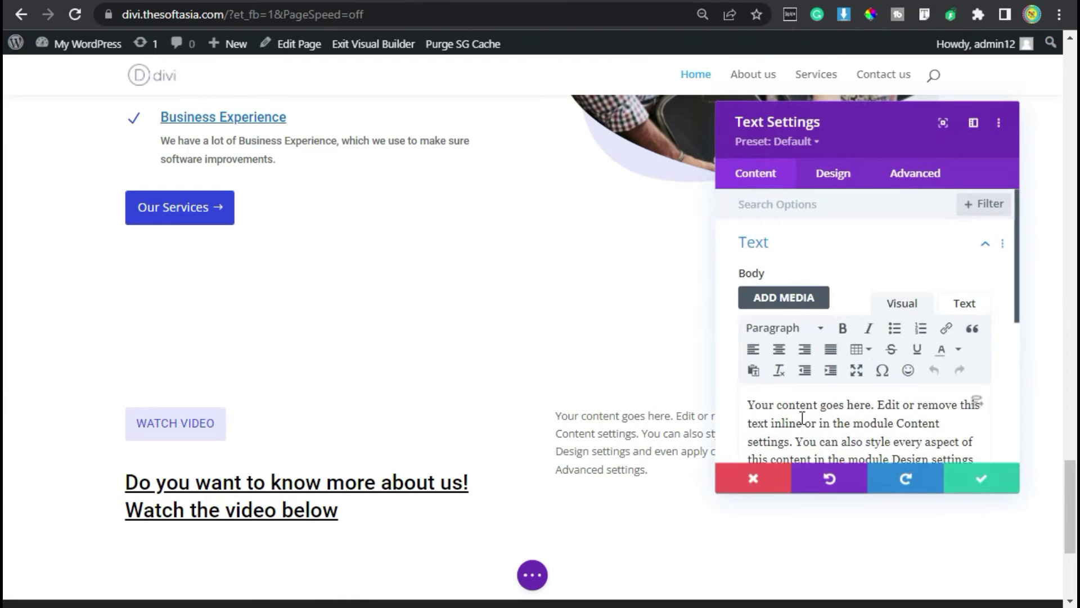
Replace the placeholder body with the services paragraph beginning "We can create multi-vendor eCommerce websites using WordPress as well as custom coding."
scroll(804, 414, "down", 2)
left_click(816, 353)
key("ctrl+a")
type("We can create multi-vendor eCommerce websites using WordPress as well as custom coding. We also provide services for graphic design. We can create beautiful banners and logos in photoshop and Illustrator.")
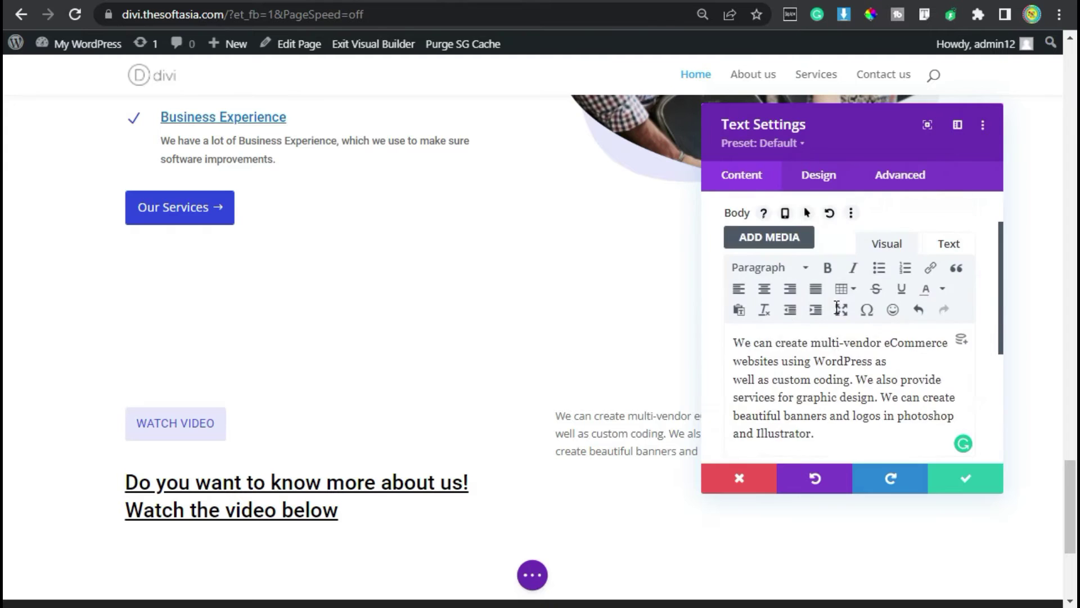
Set the services paragraph's text font to Roboto
left_click(825, 176)
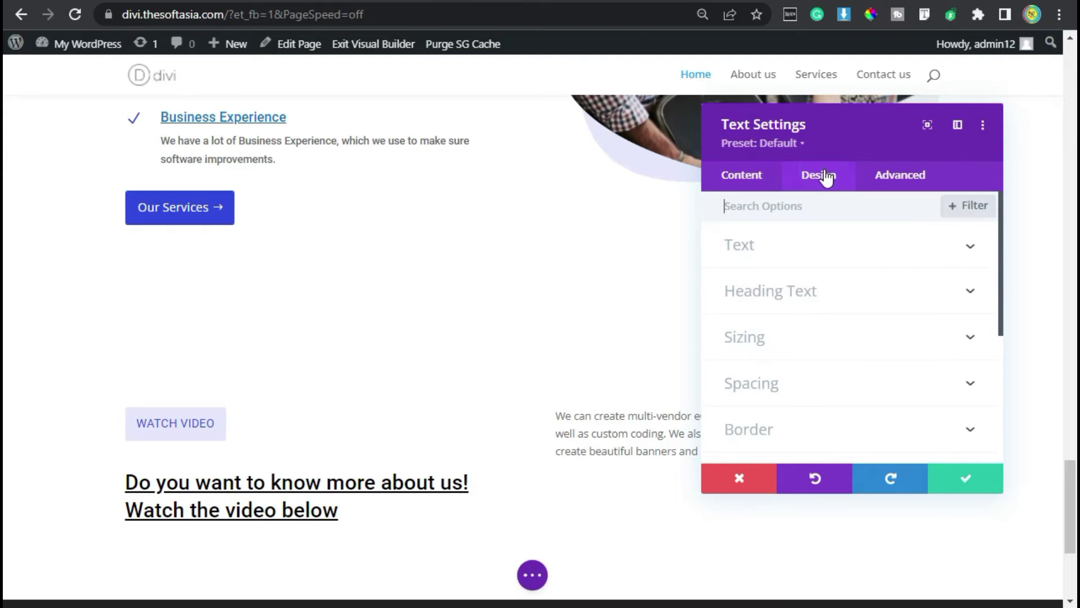
left_click(761, 261)
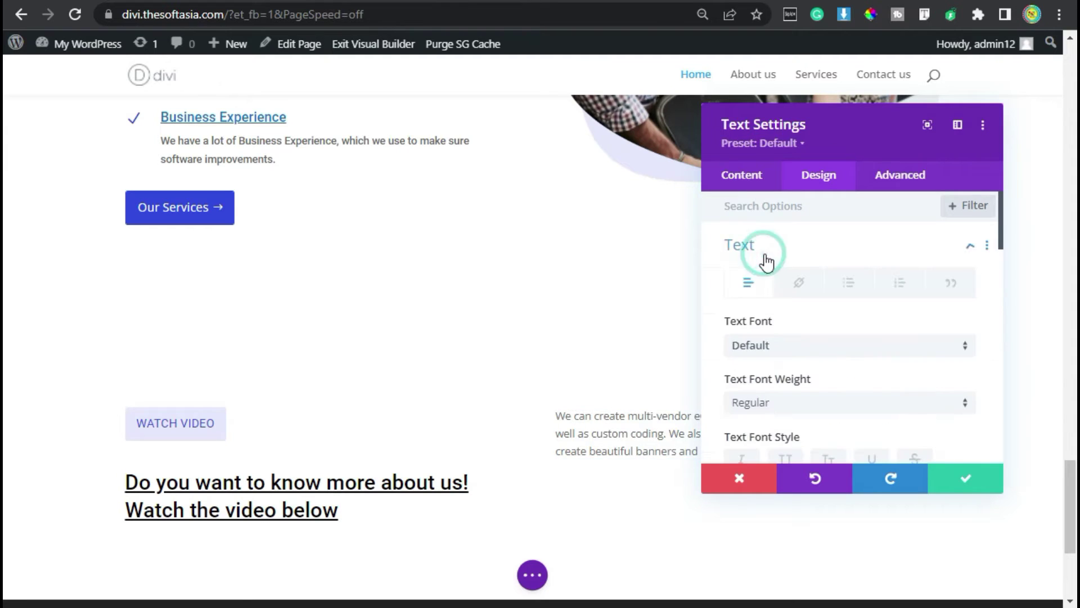
left_click(796, 345)
type("rob")
left_click(782, 128)
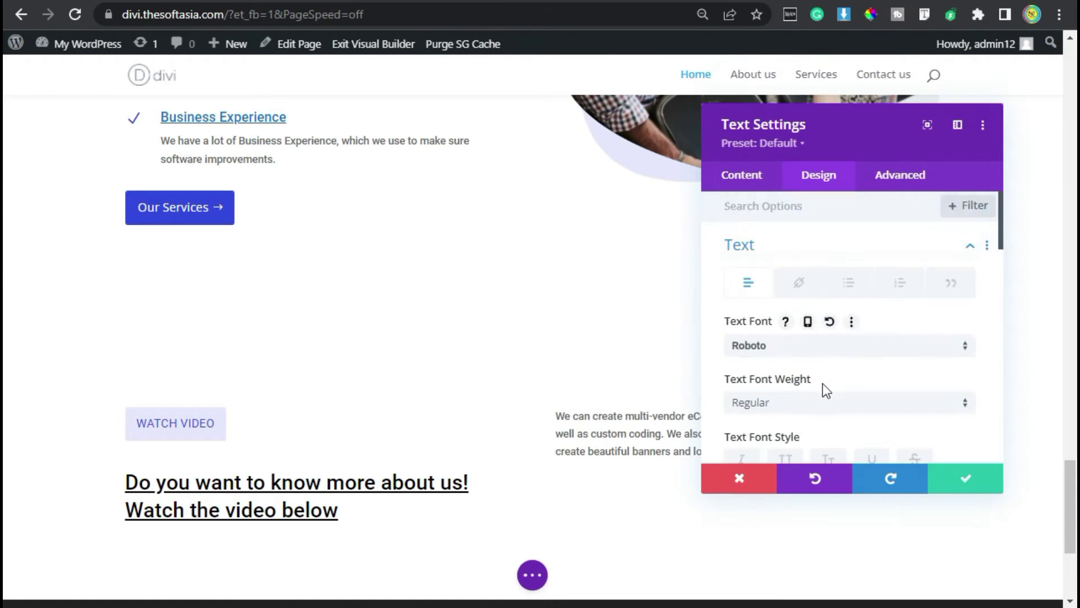
Set the services paragraph's text size to 16px and slightly increase its line height
scroll(823, 385, "down", 4)
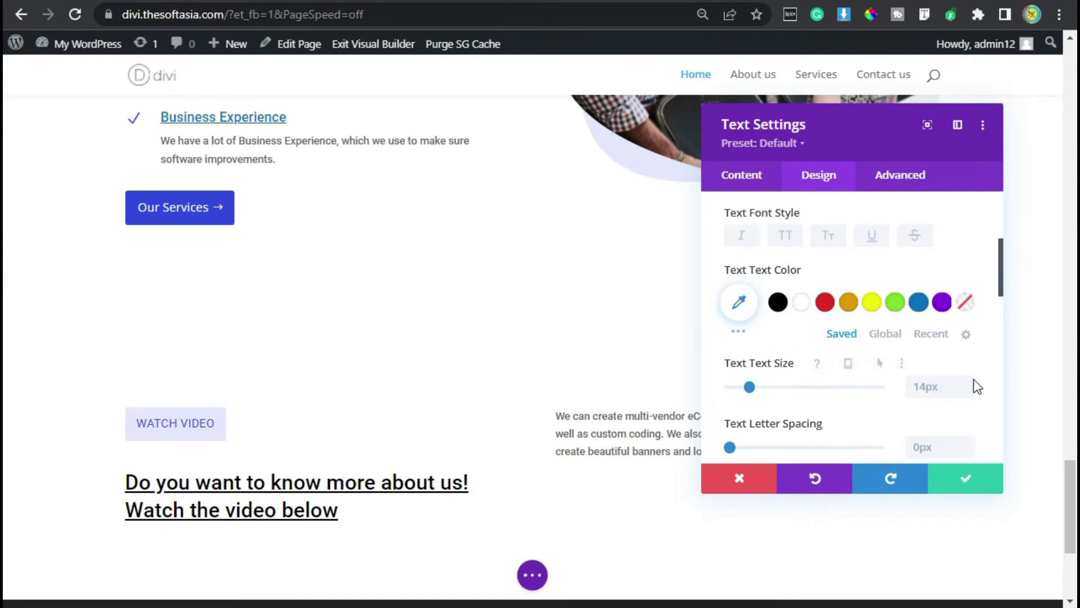
left_click(969, 383)
left_click(969, 383)
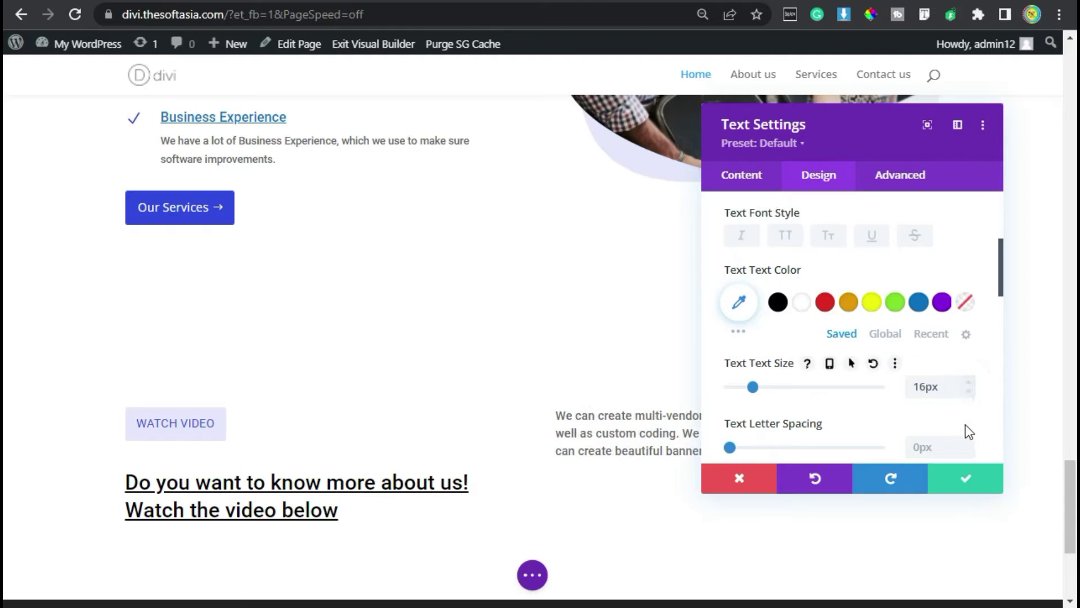
scroll(964, 429, "down", 2)
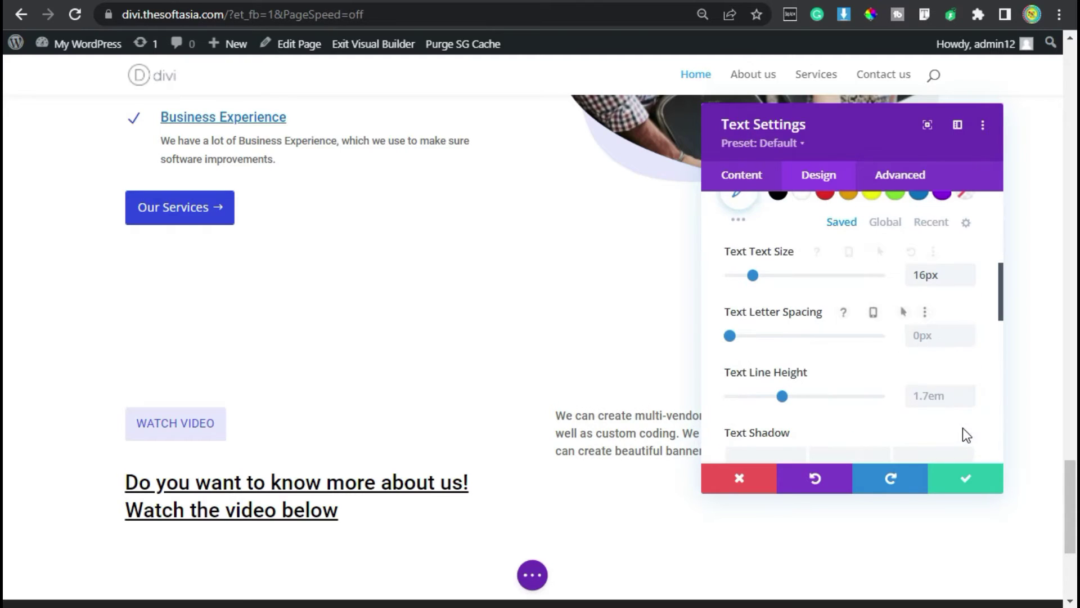
left_click(968, 393)
Set the services paragraph's bottom margin to 10px
scroll(828, 404, "down", 8)
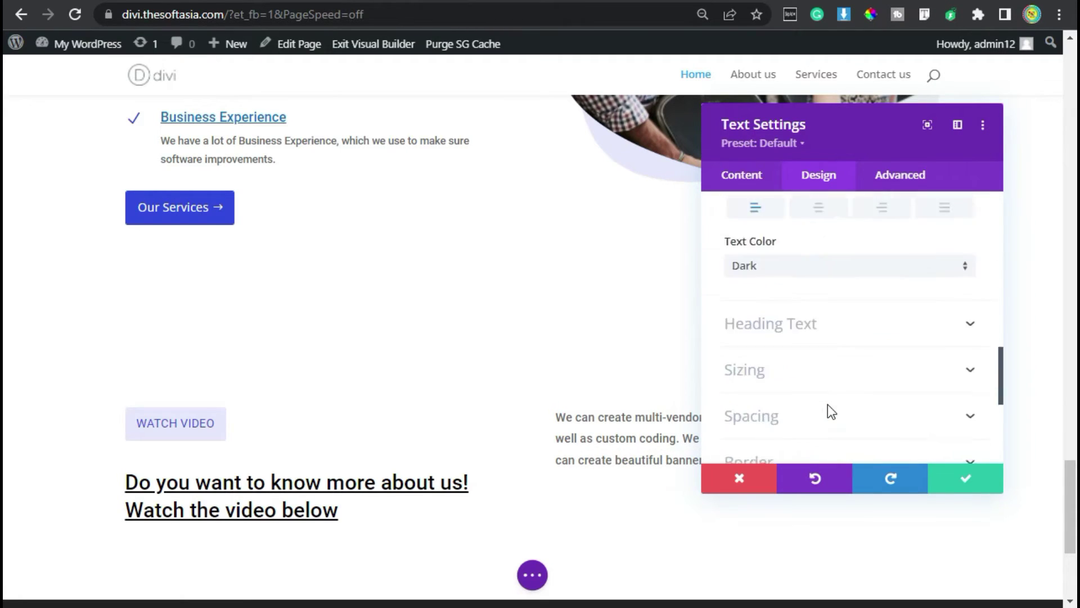
scroll(829, 406, "up", 2)
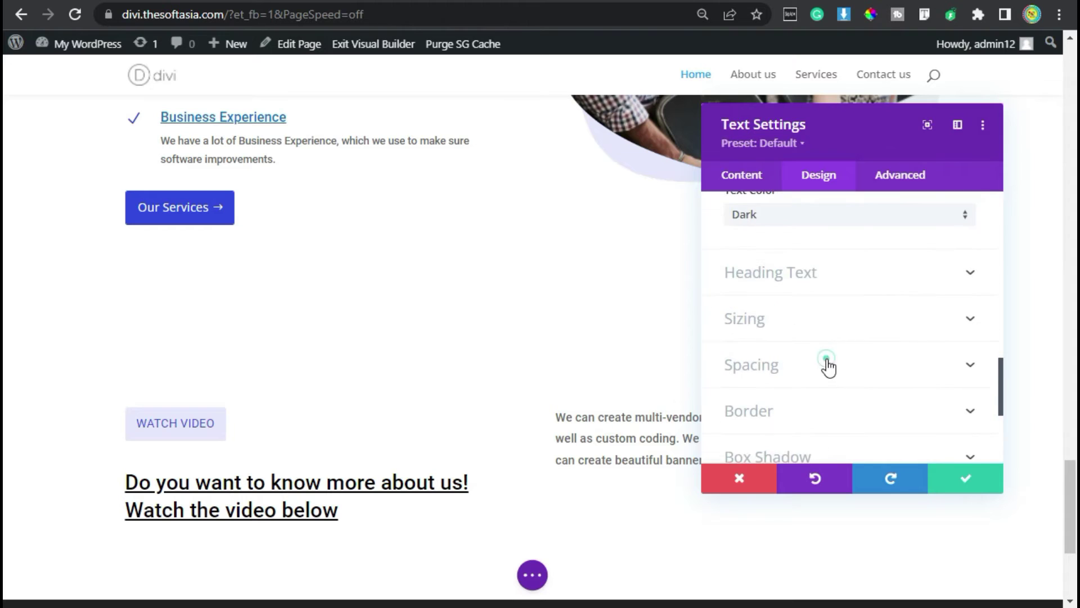
left_click(828, 365)
left_click(822, 269)
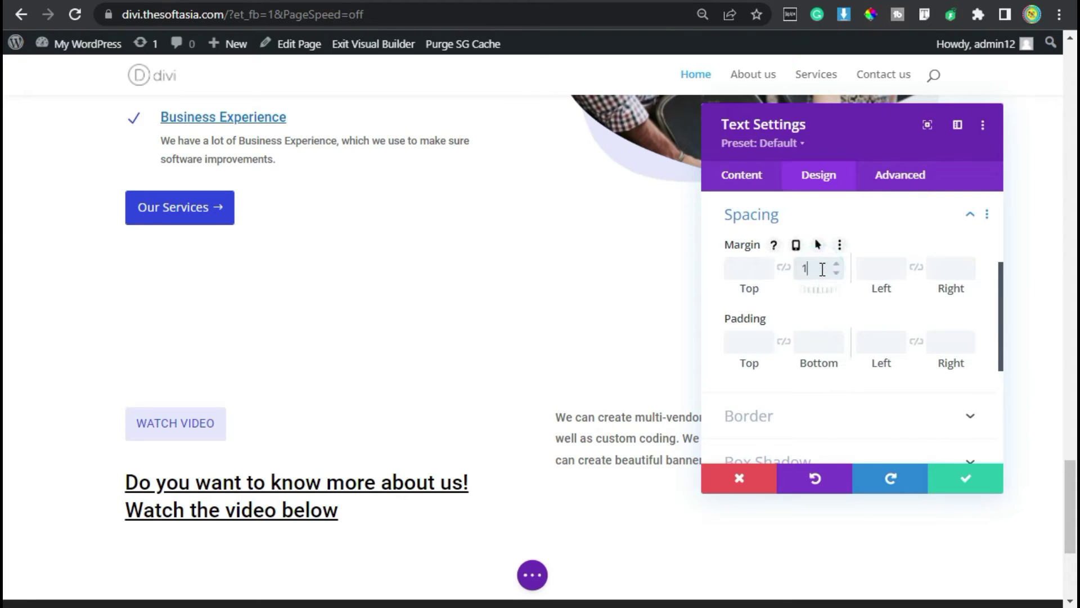
Give the services paragraph a Slide animation with direction Up and save the module
scroll(820, 301, "down", 5)
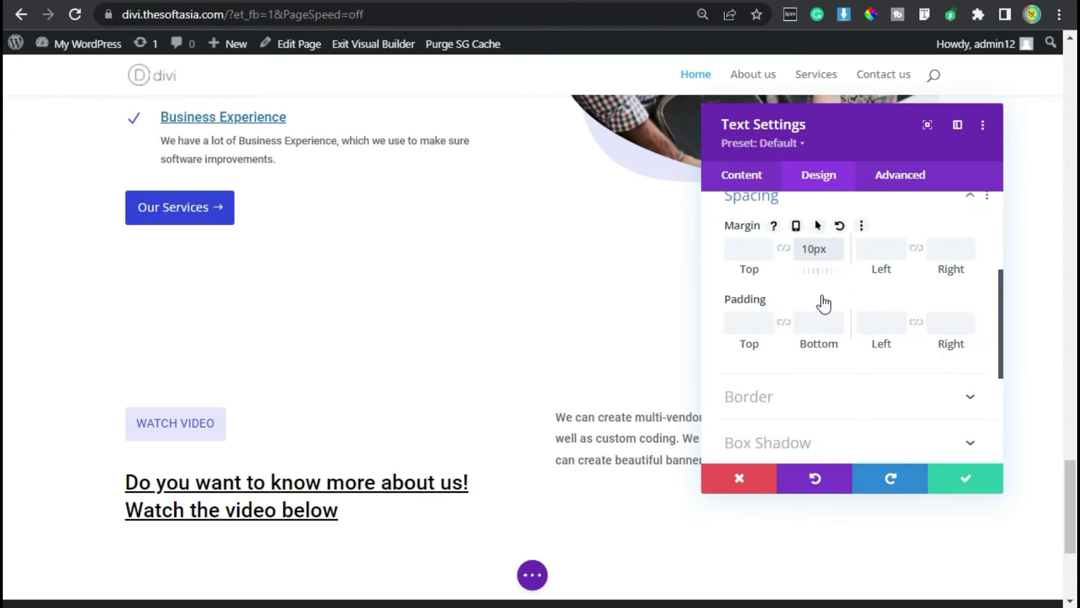
left_click(811, 377)
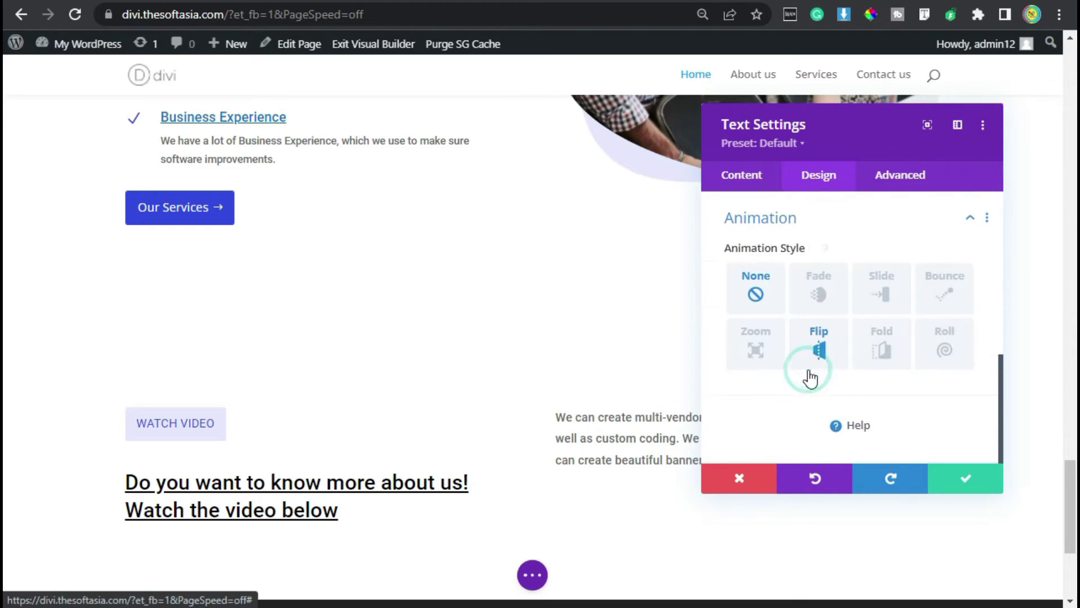
left_click(885, 297)
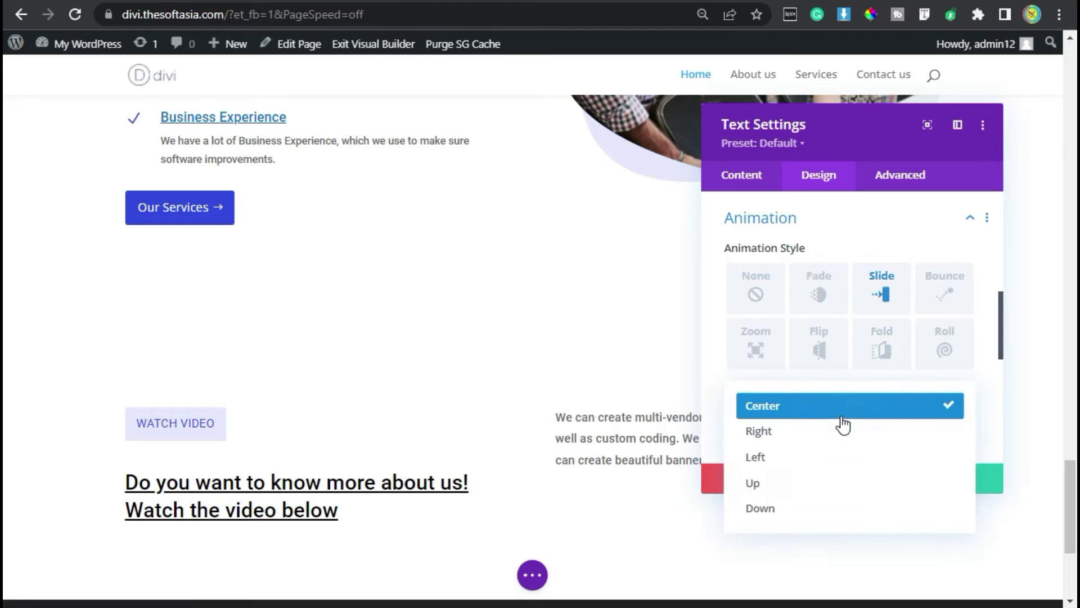
left_click(839, 483)
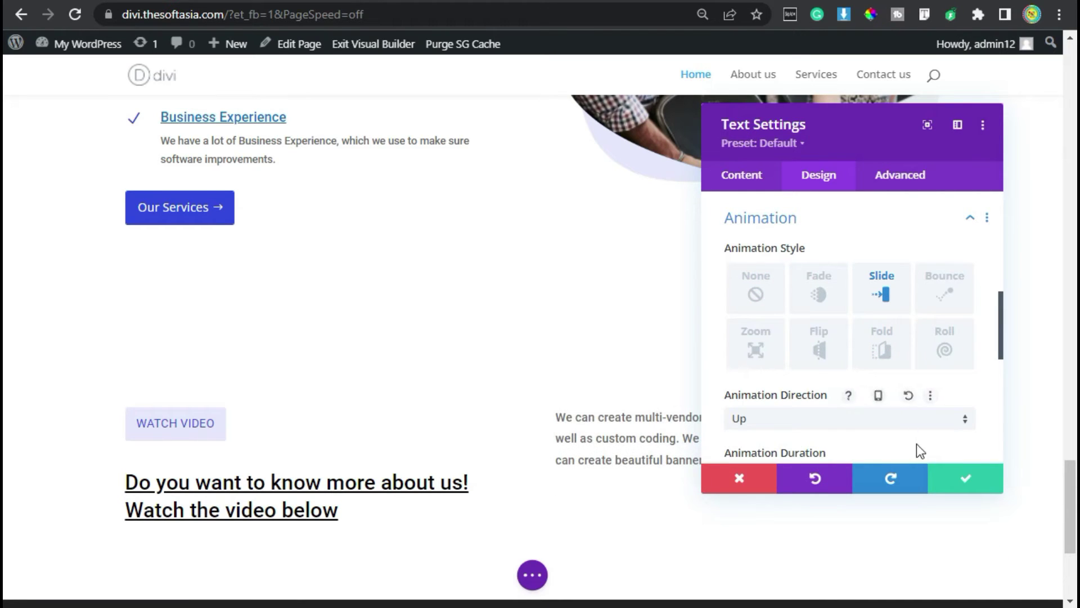
left_click(943, 475)
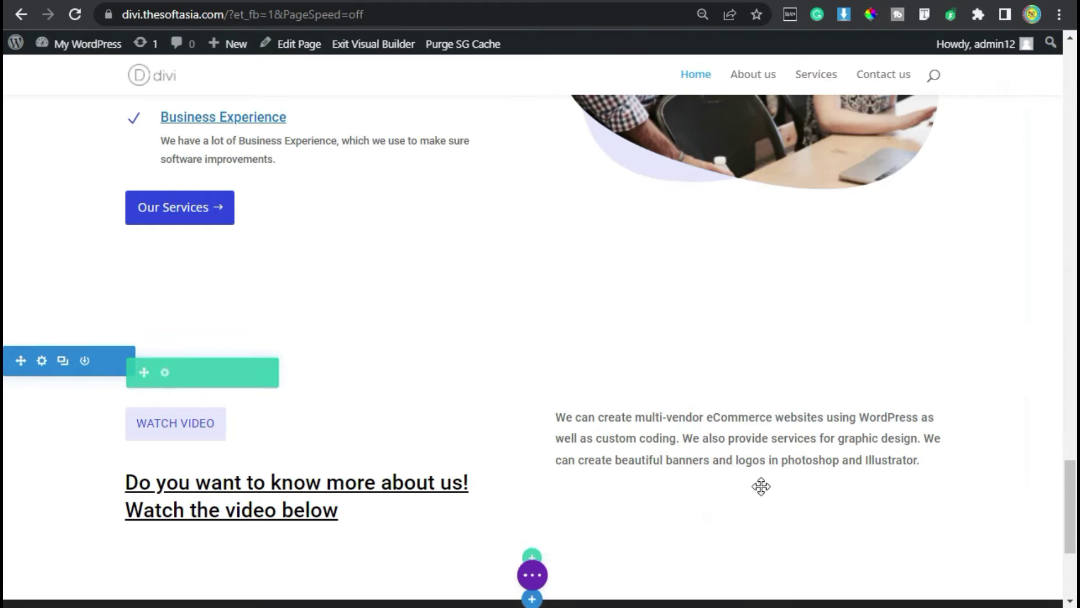
Check the progress bar on the reference site and insert a Bar Counters module below the services paragraph
mouse_move(754, 453)
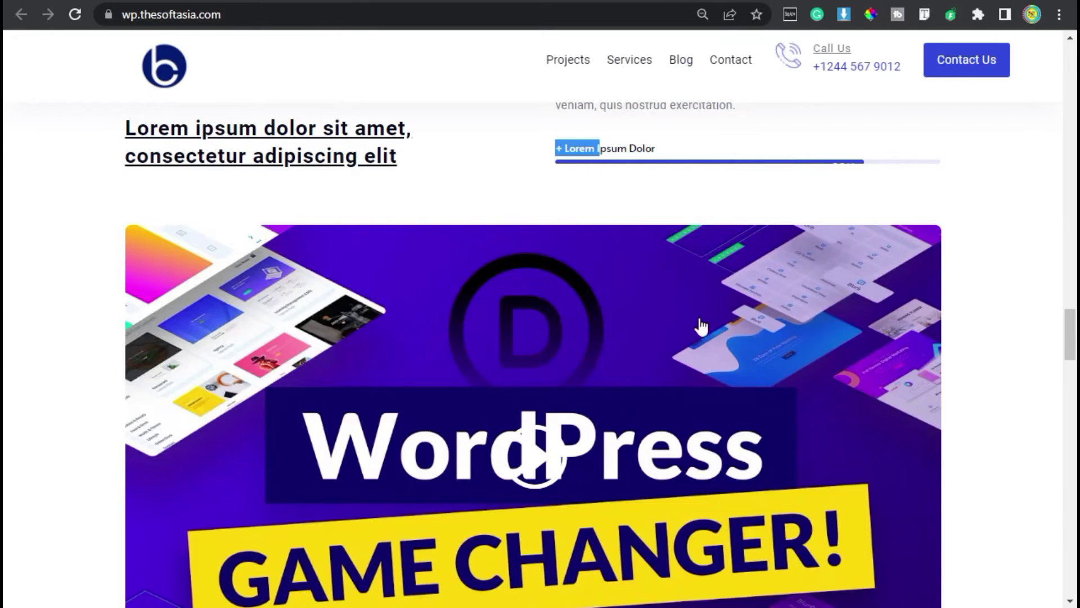
scroll(716, 410, "up", 4)
left_click(620, 332)
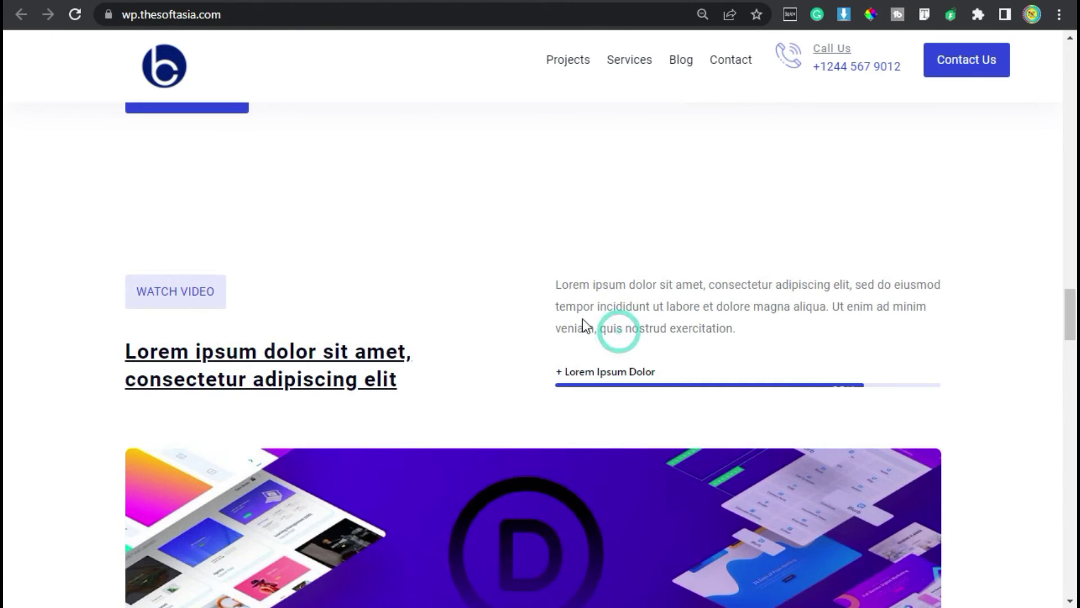
left_click_drag(560, 370, 891, 371)
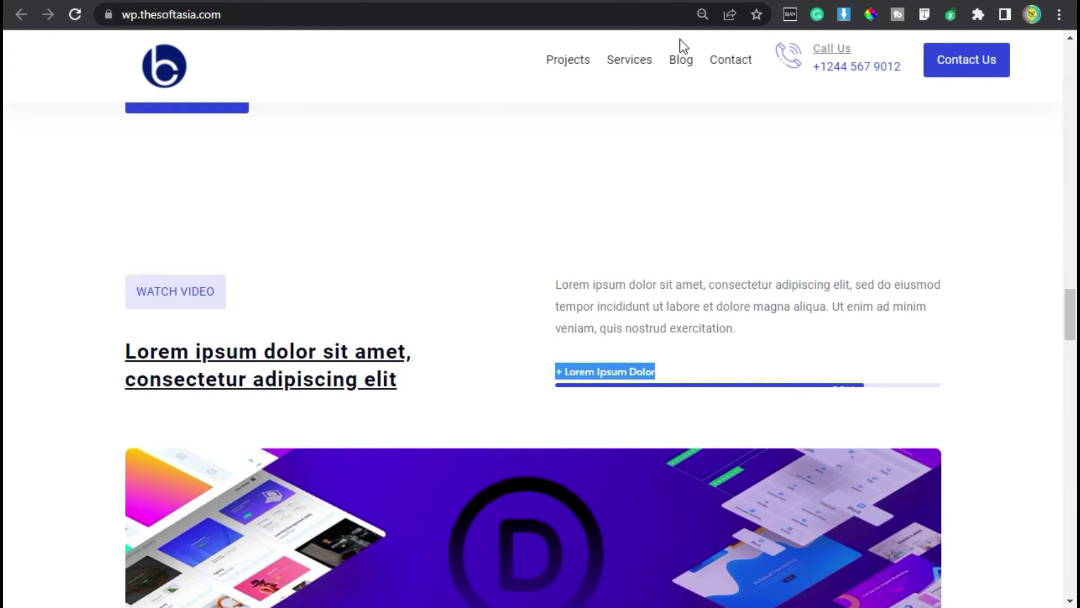
left_click(622, 3)
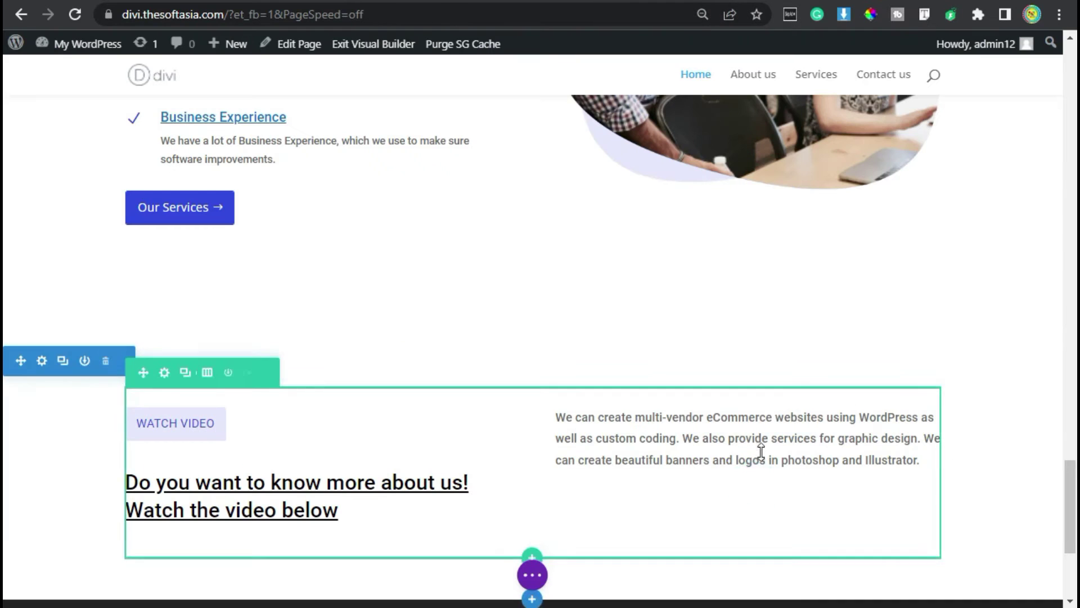
left_click(747, 448)
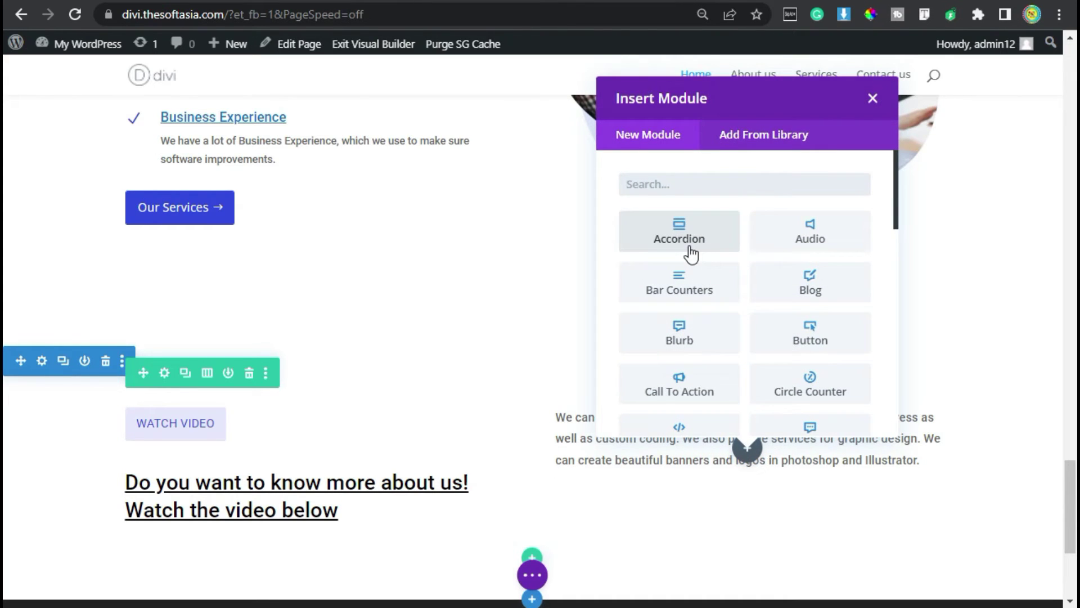
left_click(678, 284)
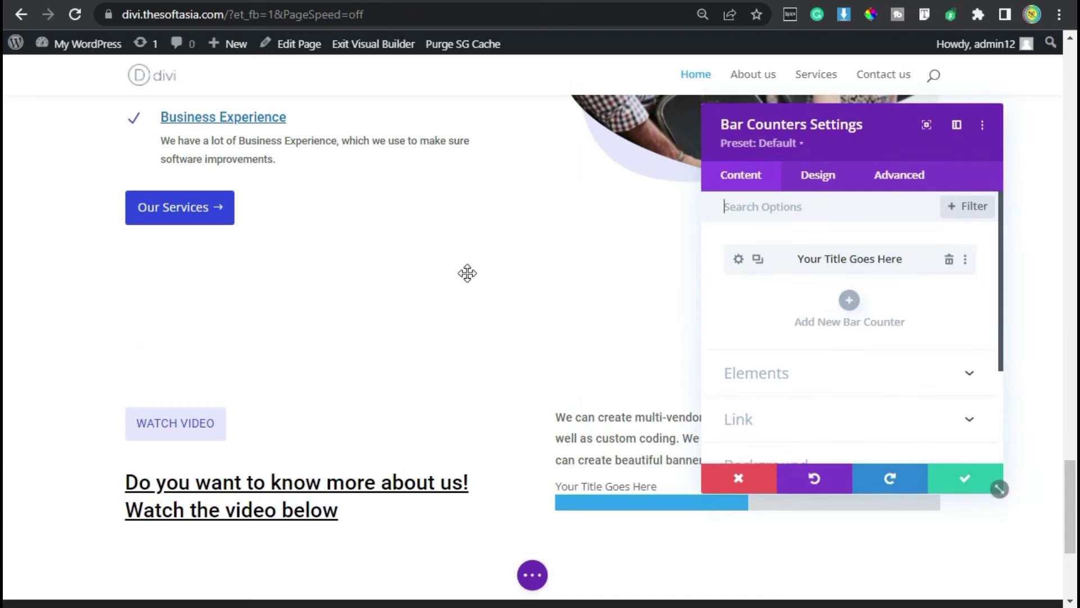
Title the bar counter "+ Website Development" and set its percent to 80
left_click(738, 260)
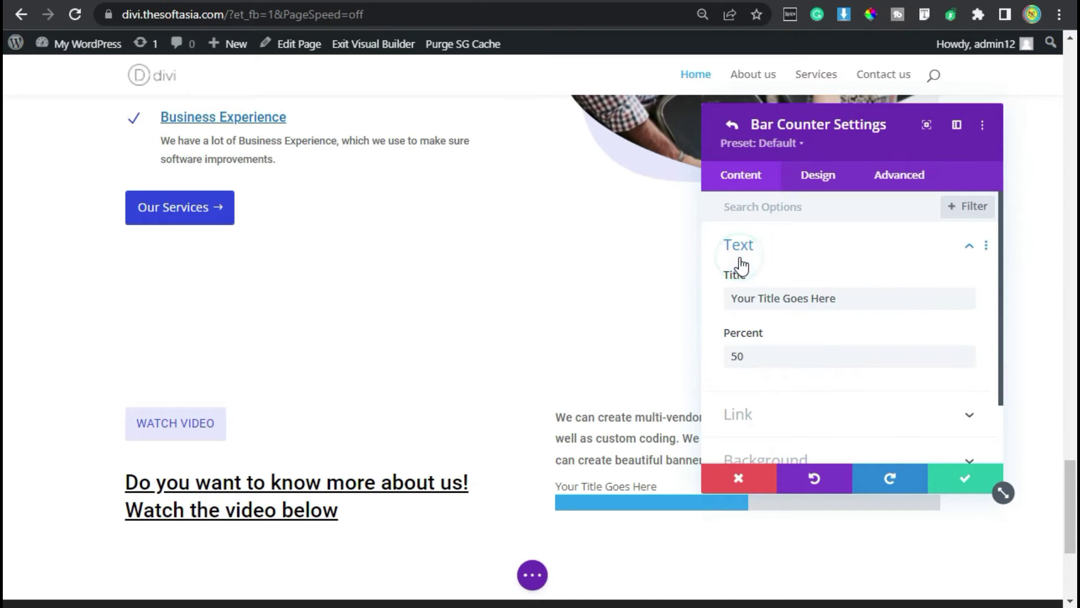
left_click_drag(855, 297, 718, 301)
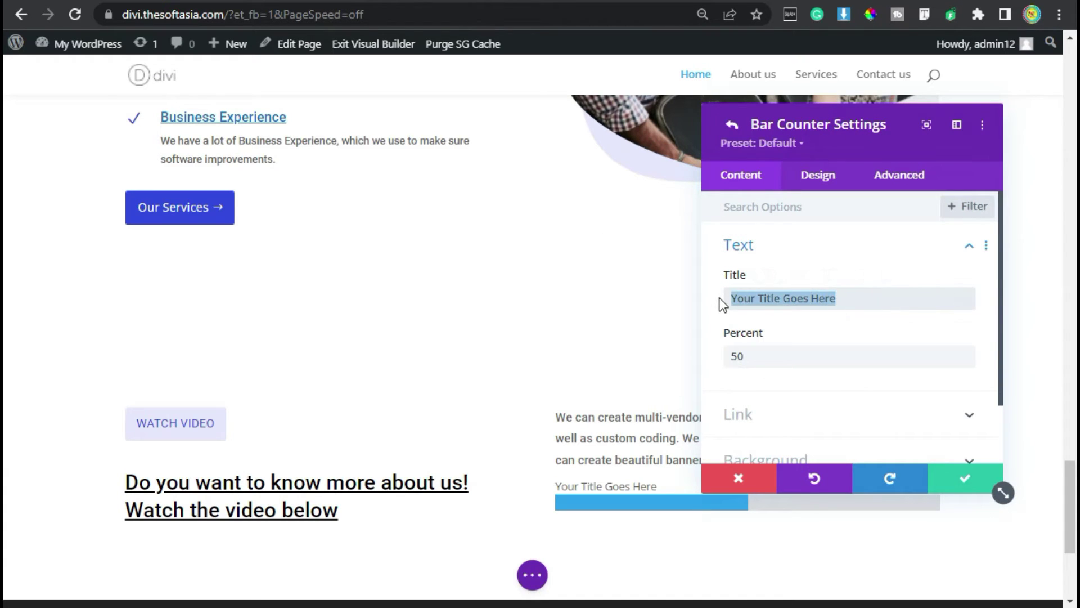
type("+")
type(" Website")
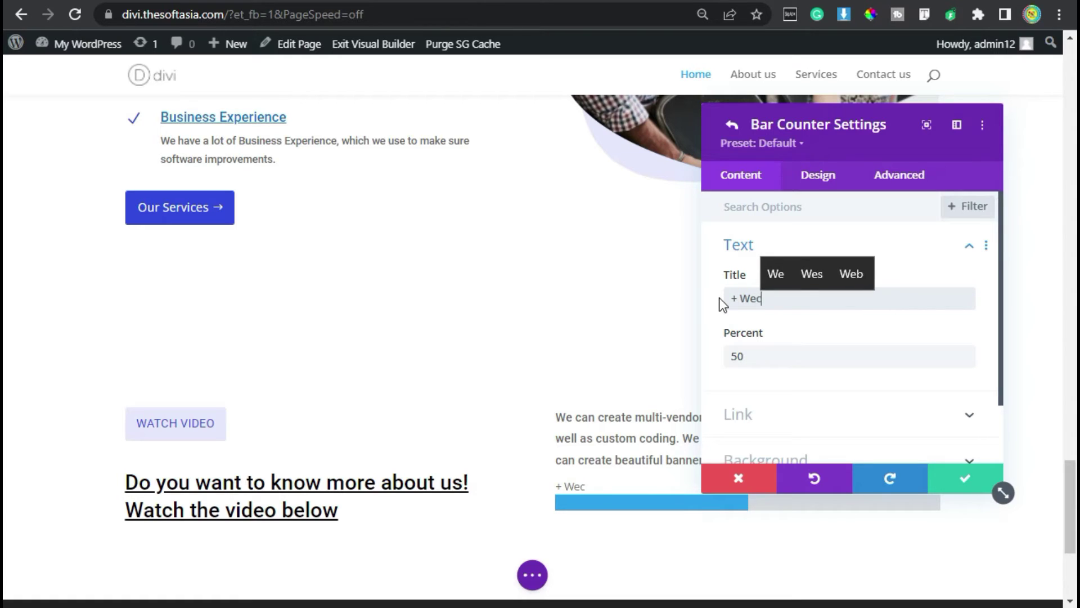
type(" Dev")
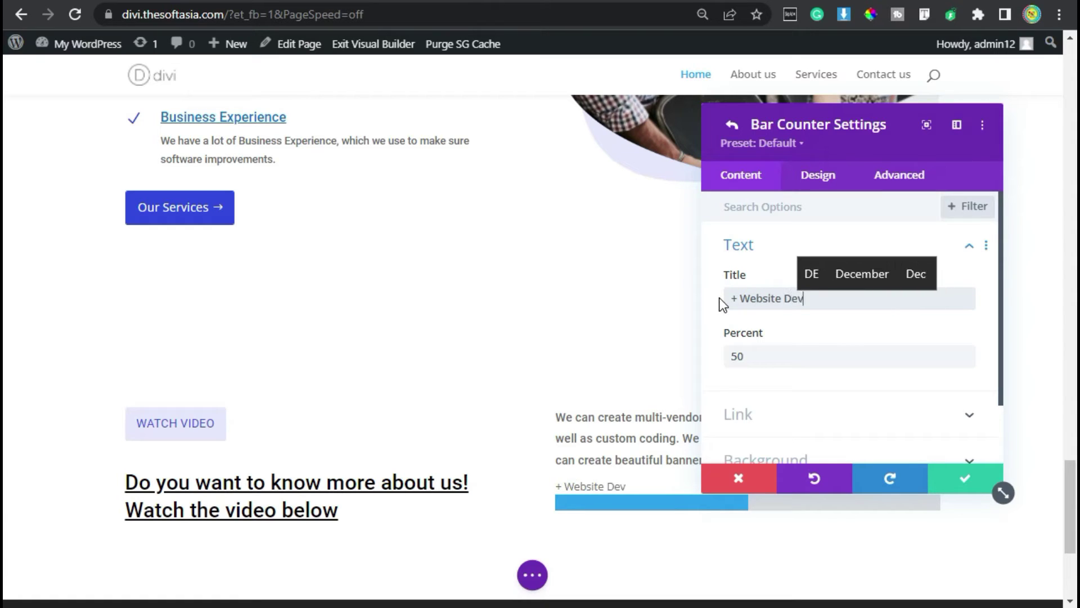
type("elopment")
left_click(729, 356)
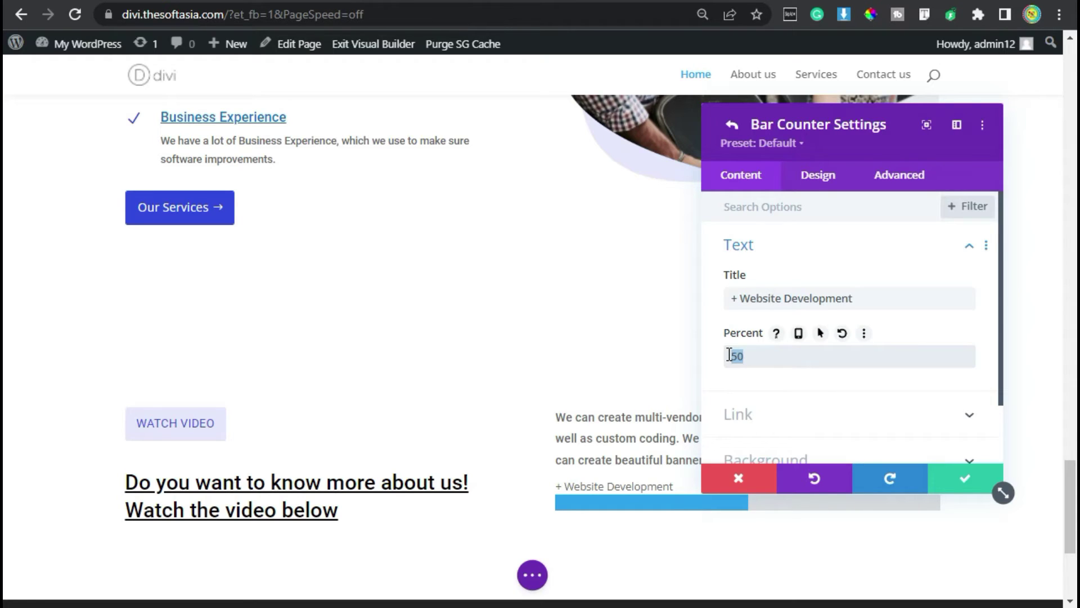
type("80")
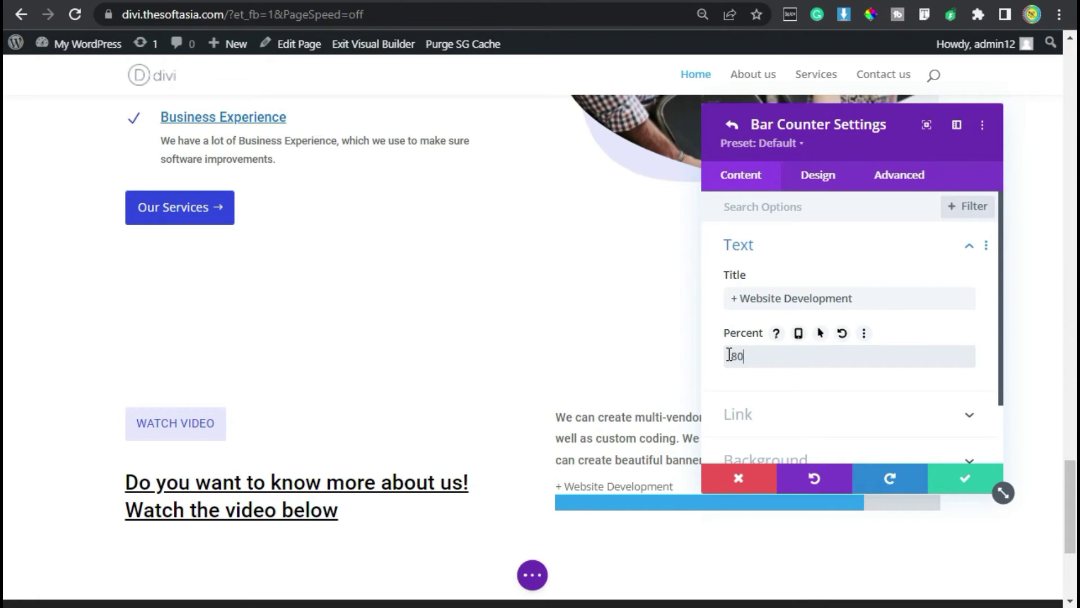
Set the bar counter's background to the recently used light lavender
scroll(740, 376, "down", 2)
left_click(754, 386)
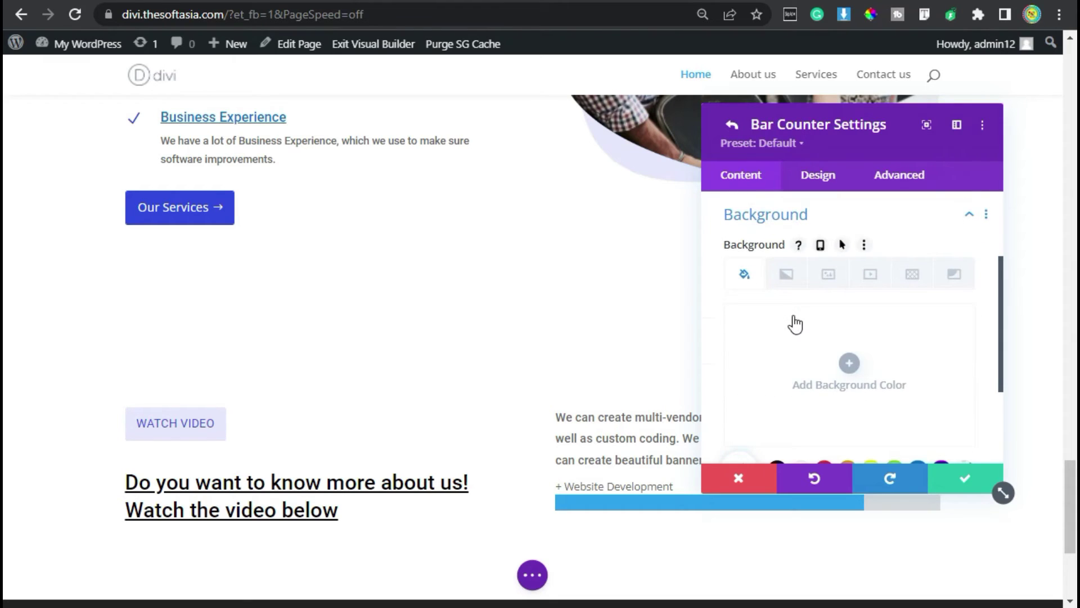
scroll(795, 325, "down", 2)
left_click(929, 390)
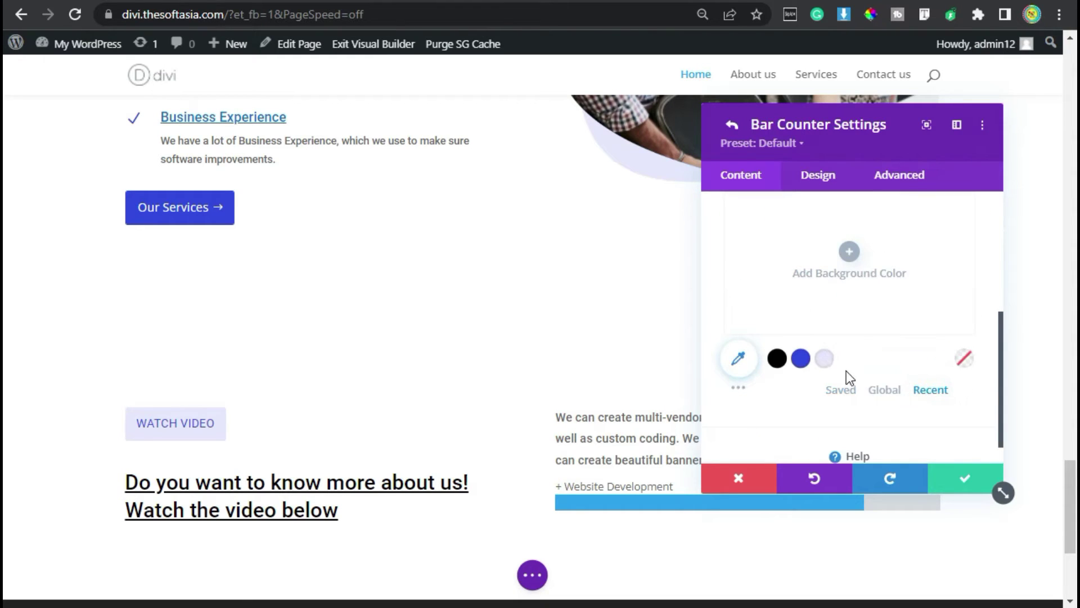
left_click(824, 360)
Set the filled portion's bar background color to the recently used blue
scroll(830, 292, "up", 3)
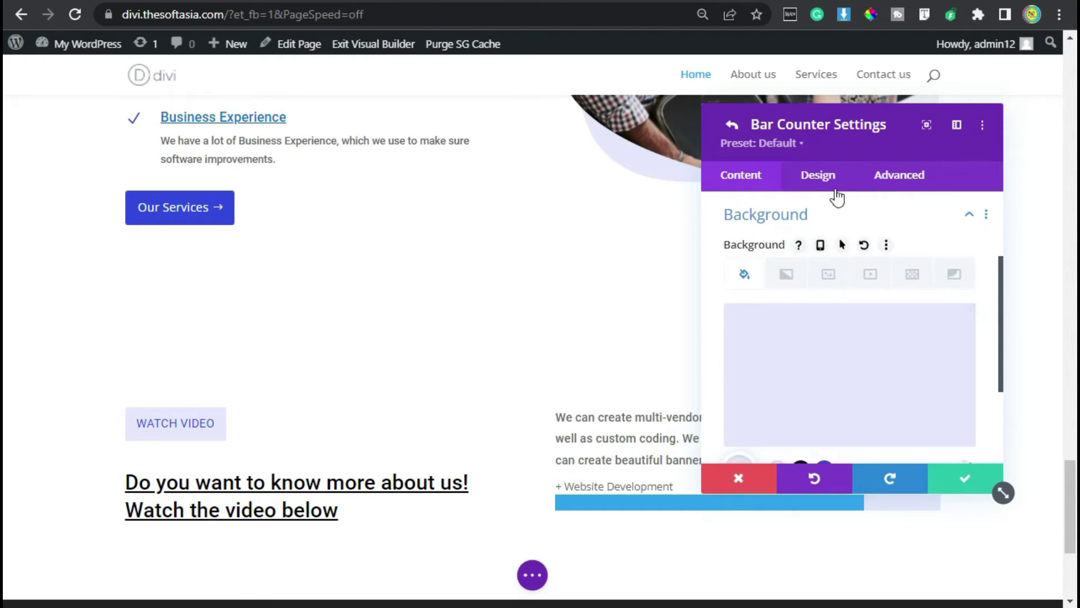
left_click(828, 177)
left_click(800, 256)
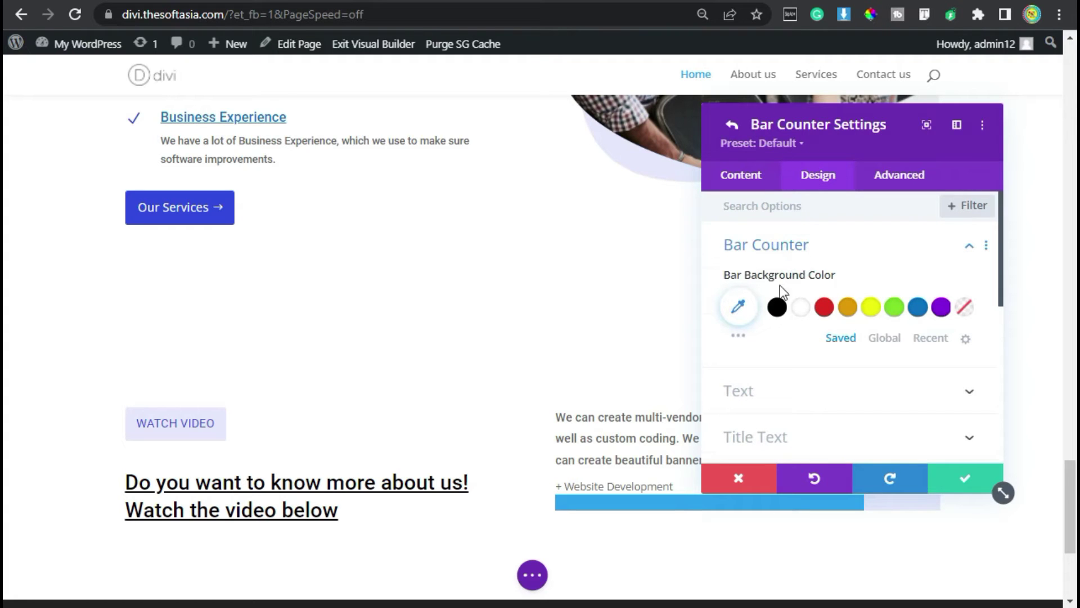
left_click(931, 339)
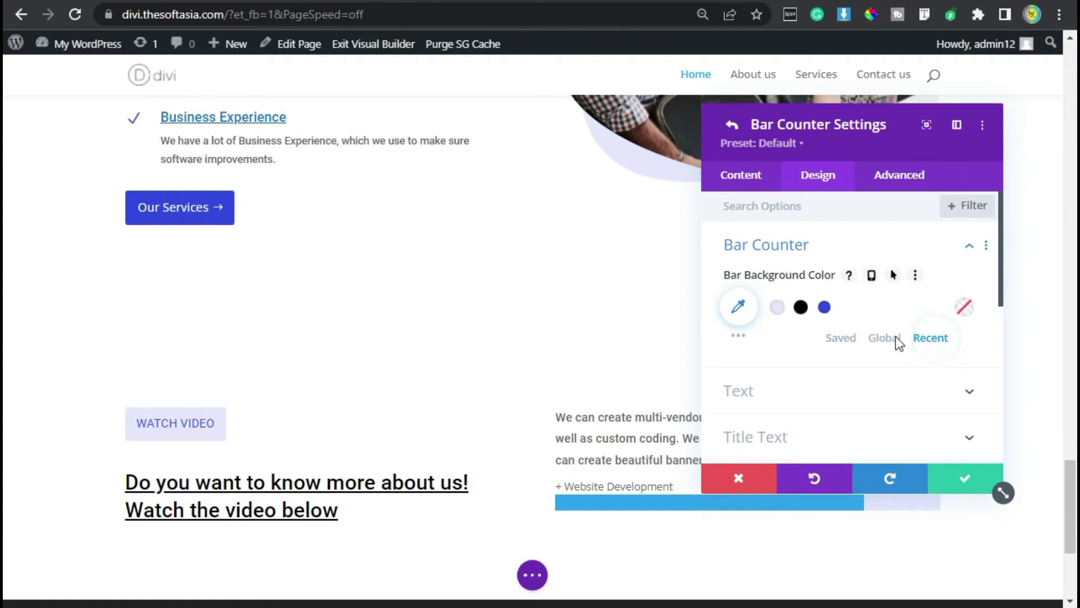
left_click(824, 310)
Style the bar counter's title text in black at 14px with a line height of 1.8em
scroll(836, 352, "down", 2)
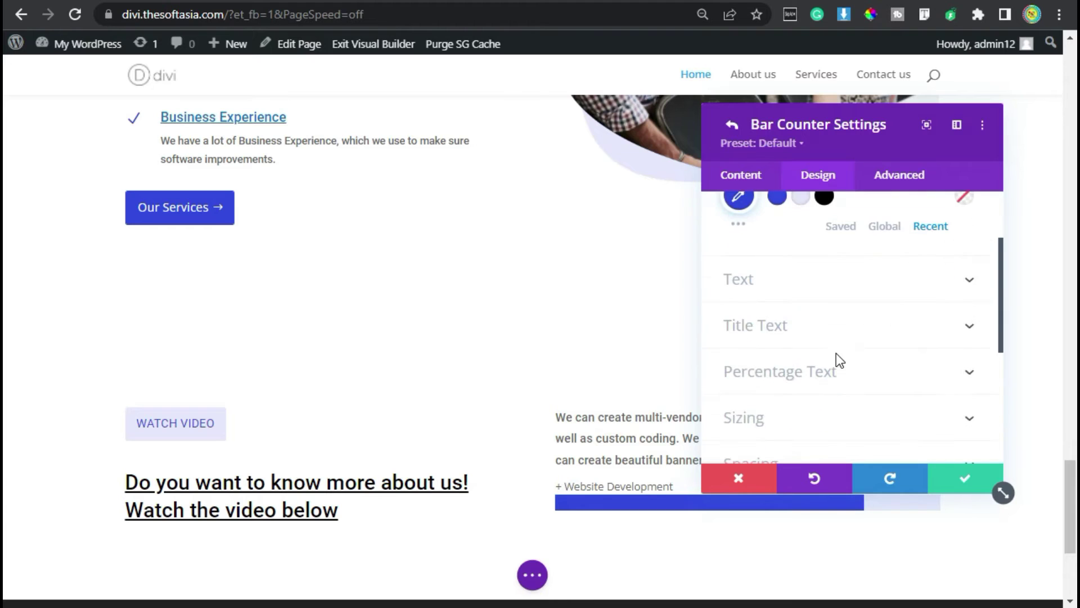
left_click(834, 339)
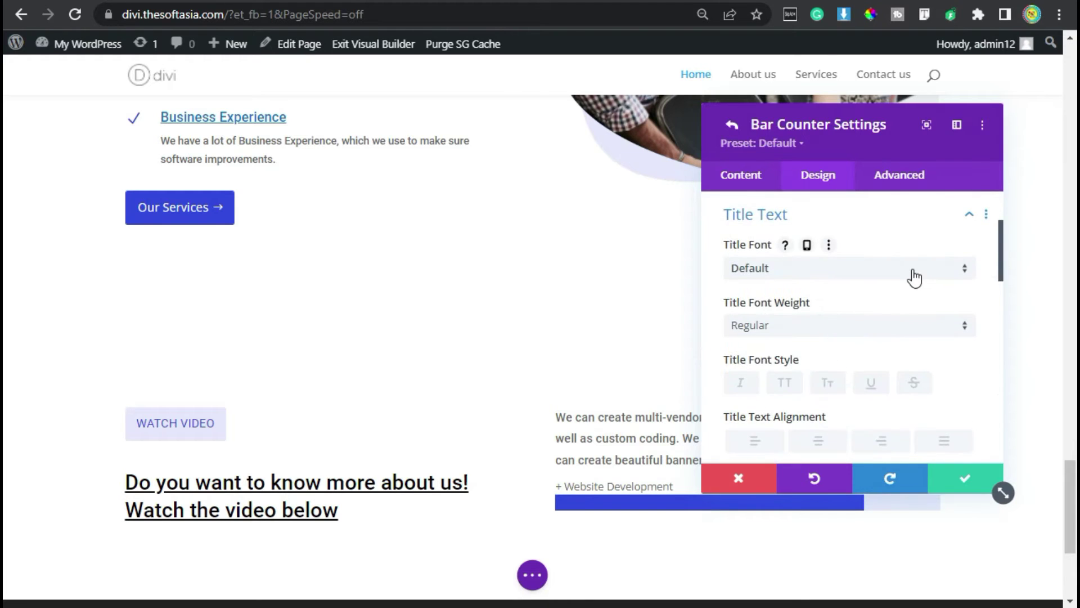
scroll(912, 282, "down", 2)
left_click(778, 392)
scroll(900, 360, "down", 2)
left_click(968, 363)
left_click(968, 363)
scroll(966, 366, "down", 2)
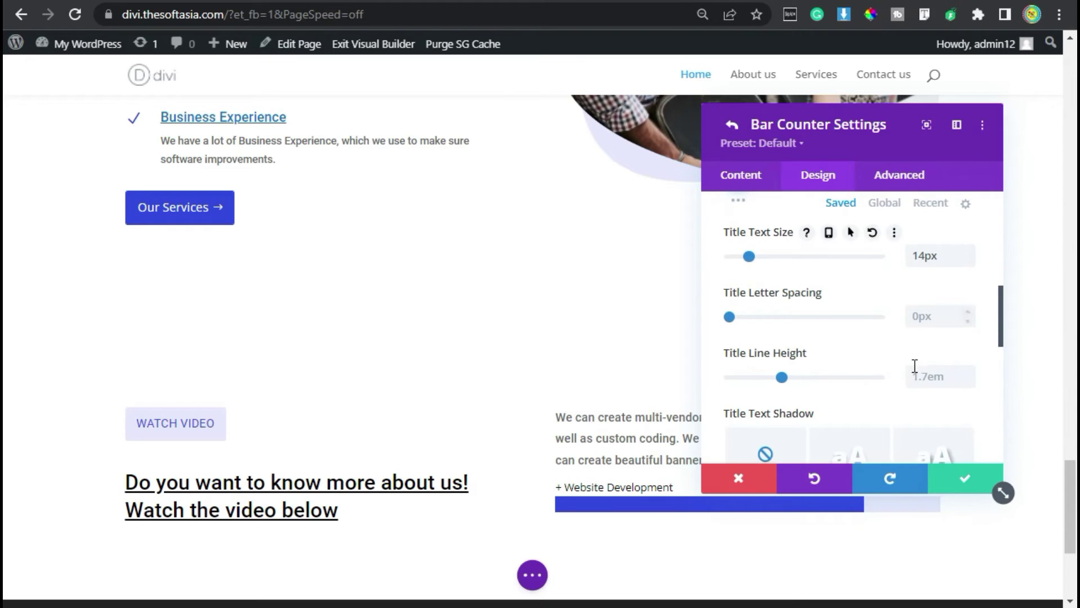
left_click(968, 375)
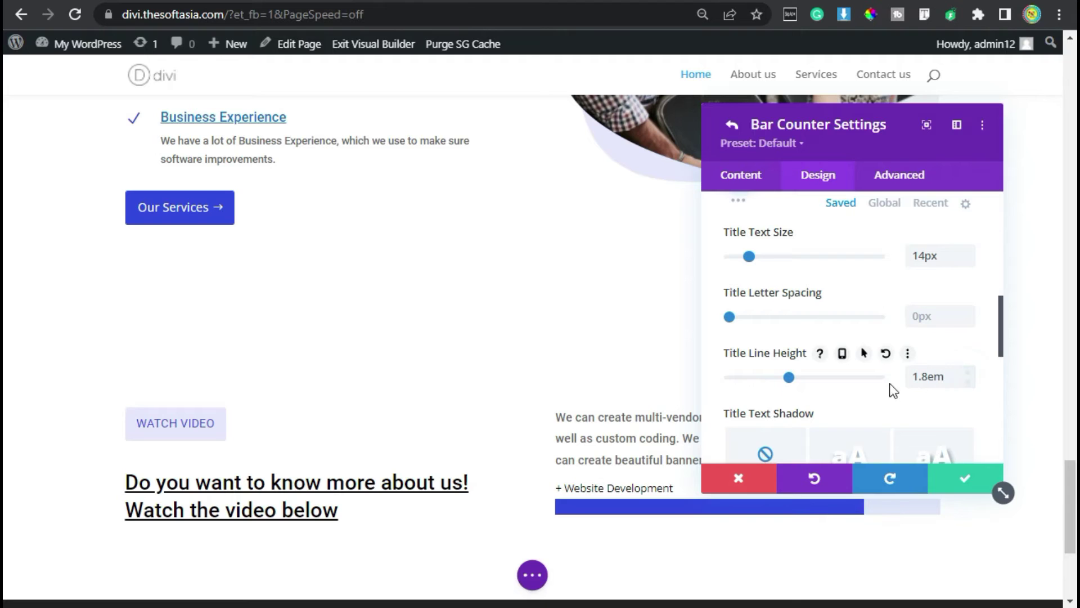
Set the bar counter's height to 5px and round all four of its corners to 8px
scroll(866, 320, "down", 4)
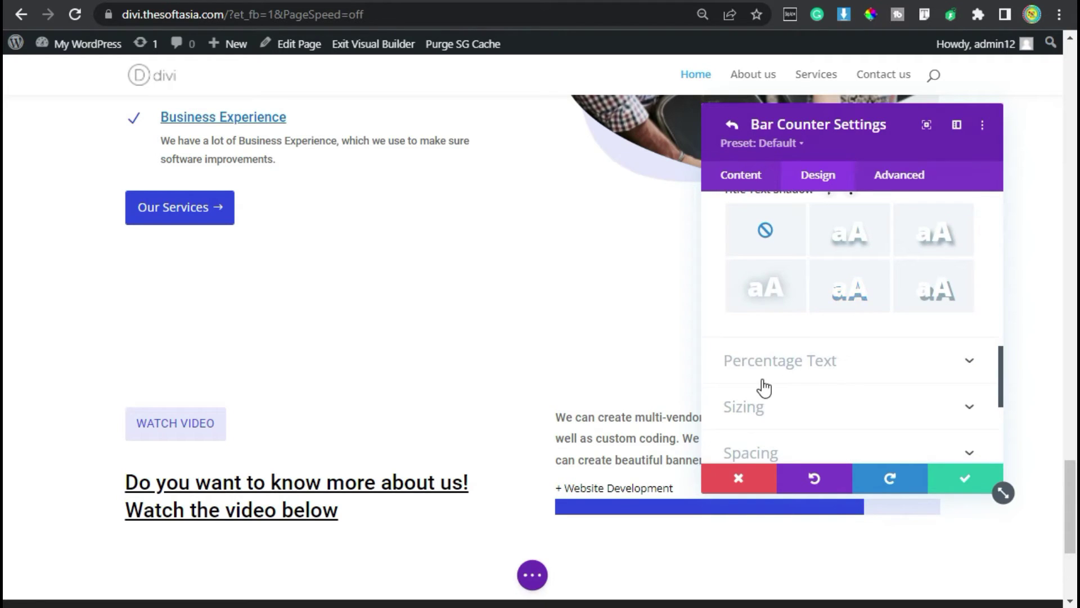
scroll(782, 428, "down", 2)
left_click(808, 306)
scroll(844, 337, "down", 2)
scroll(816, 338, "down", 2)
left_click(923, 283)
type("5px")
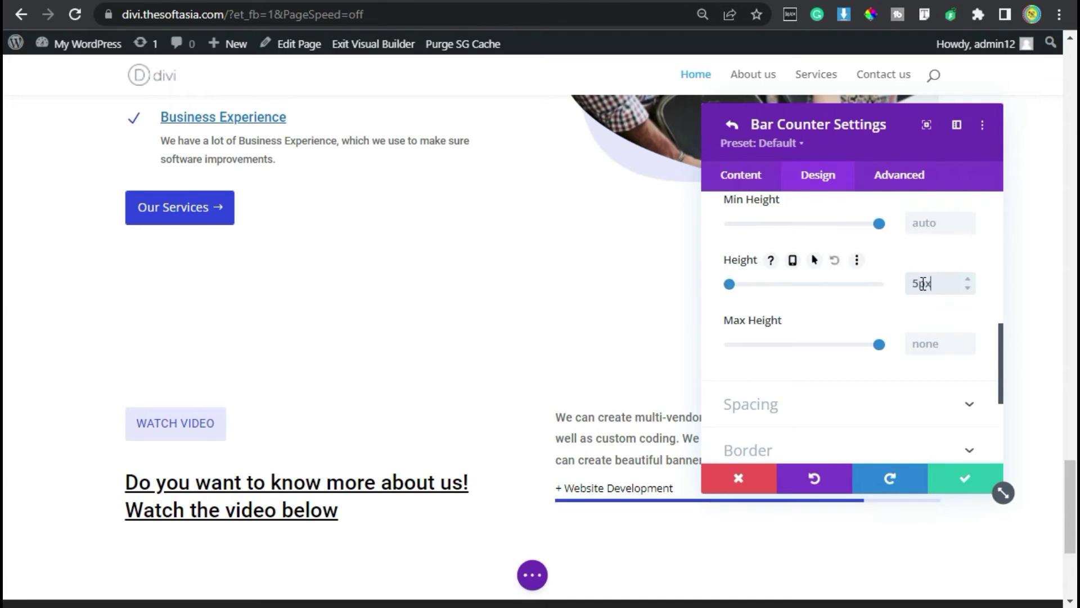
scroll(838, 343, "down", 2)
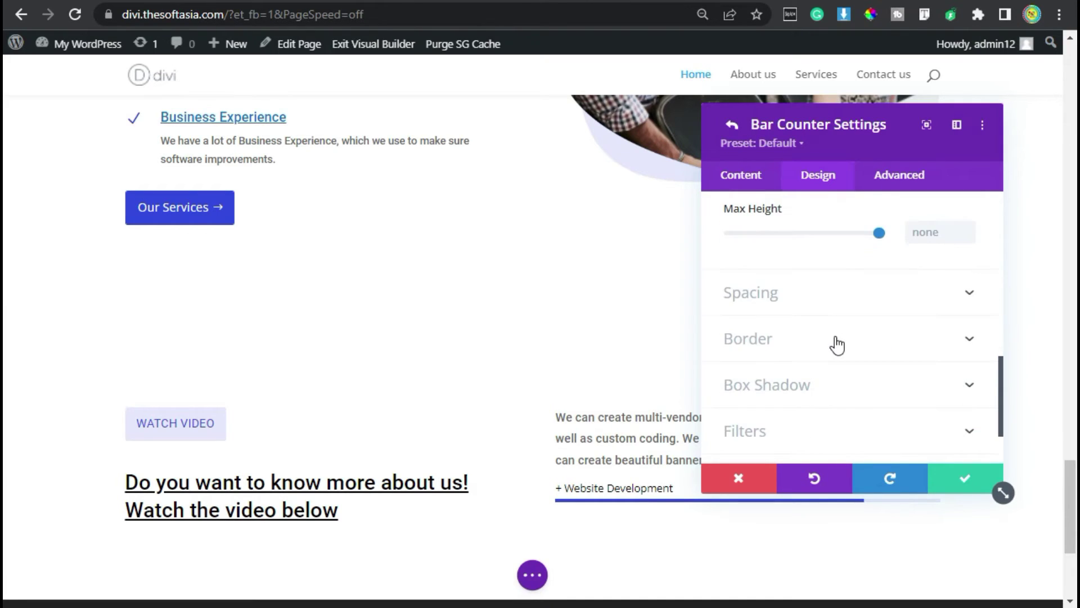
left_click(776, 354)
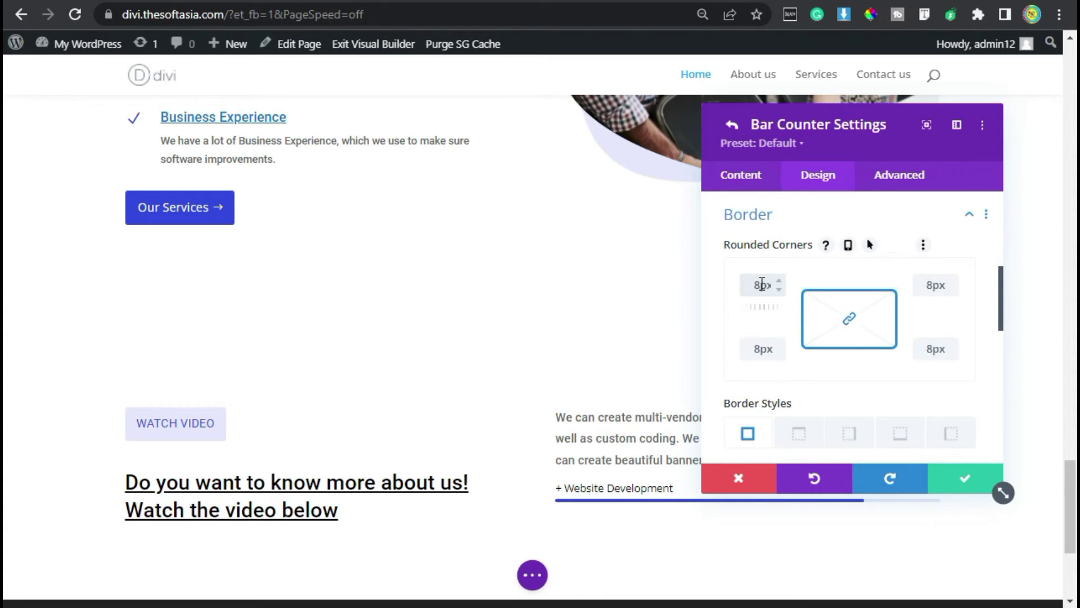
Add the custom CSS "margin-bottom: 5px;" to the bar counter's title and save both the counter and module settings
left_click(900, 177)
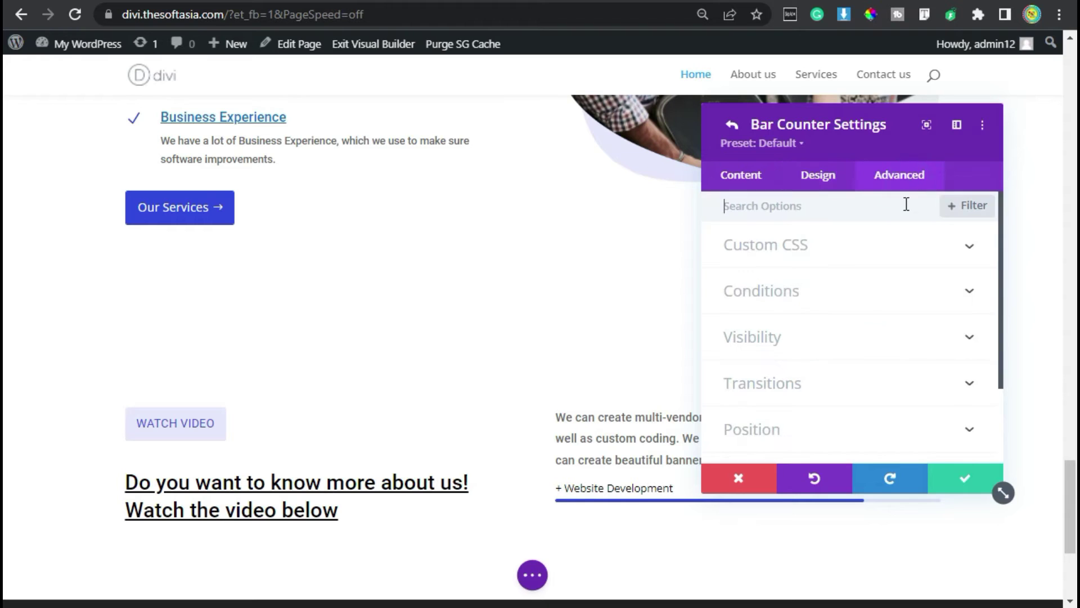
left_click(825, 257)
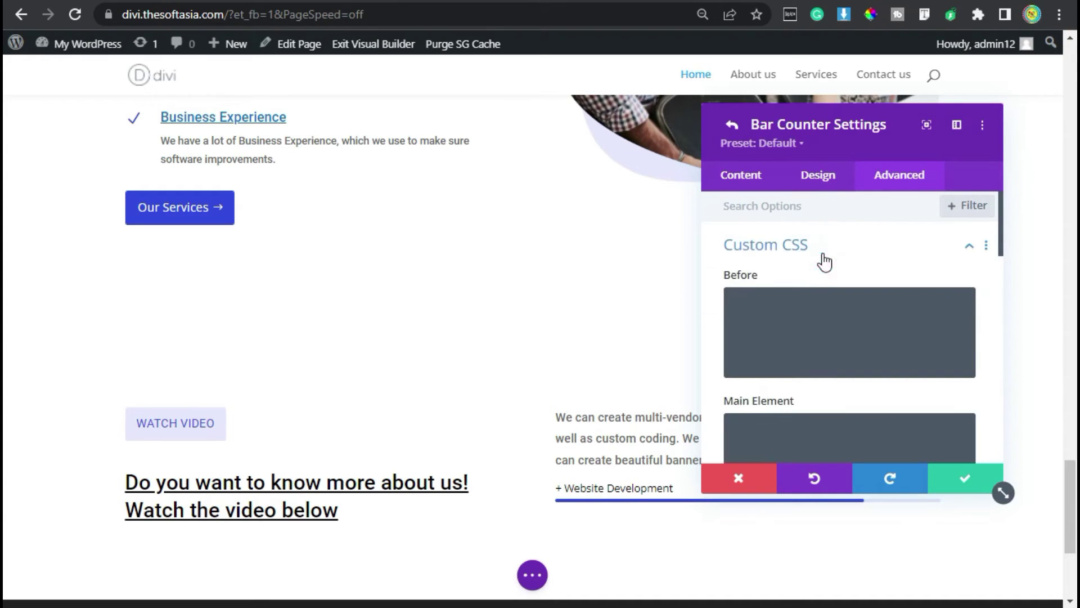
scroll(822, 301, "down", 4)
scroll(823, 342, "up", 2)
scroll(824, 341, "down", 4)
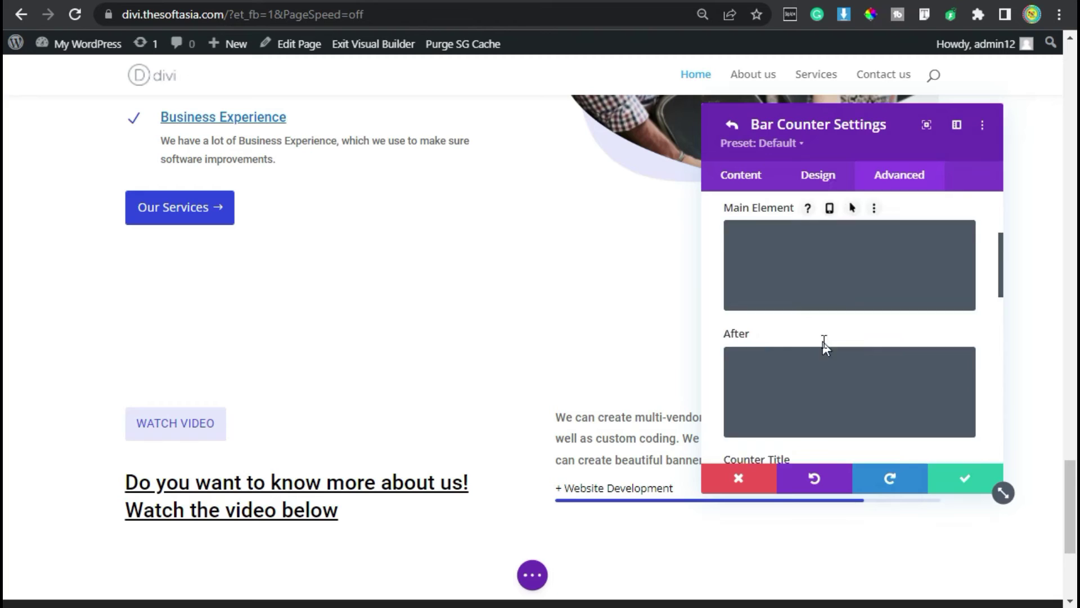
left_click(810, 376)
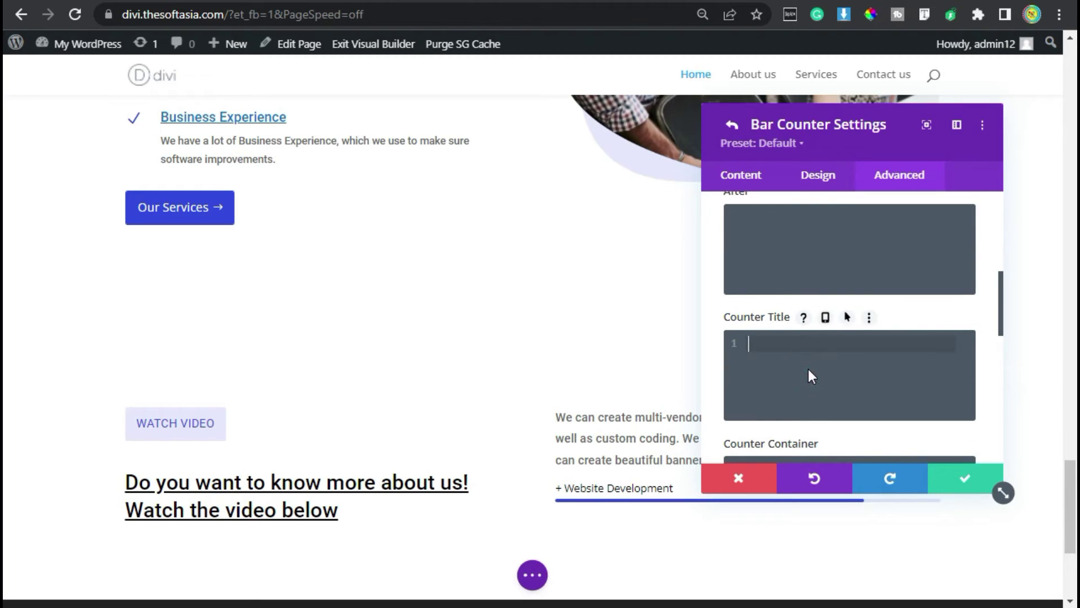
type("margin-bottom: 5px;")
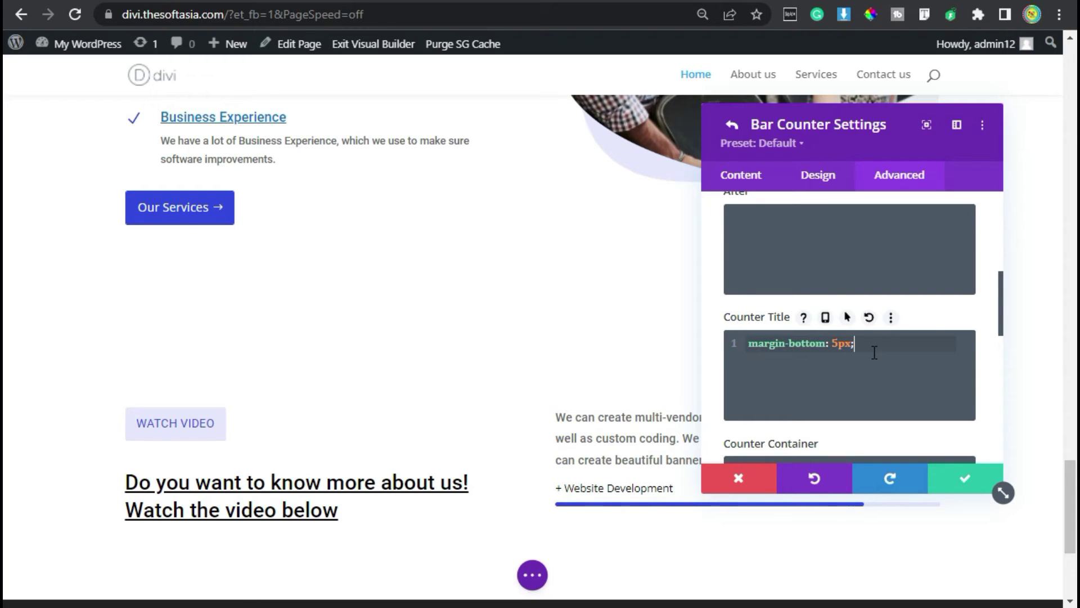
left_click(966, 485)
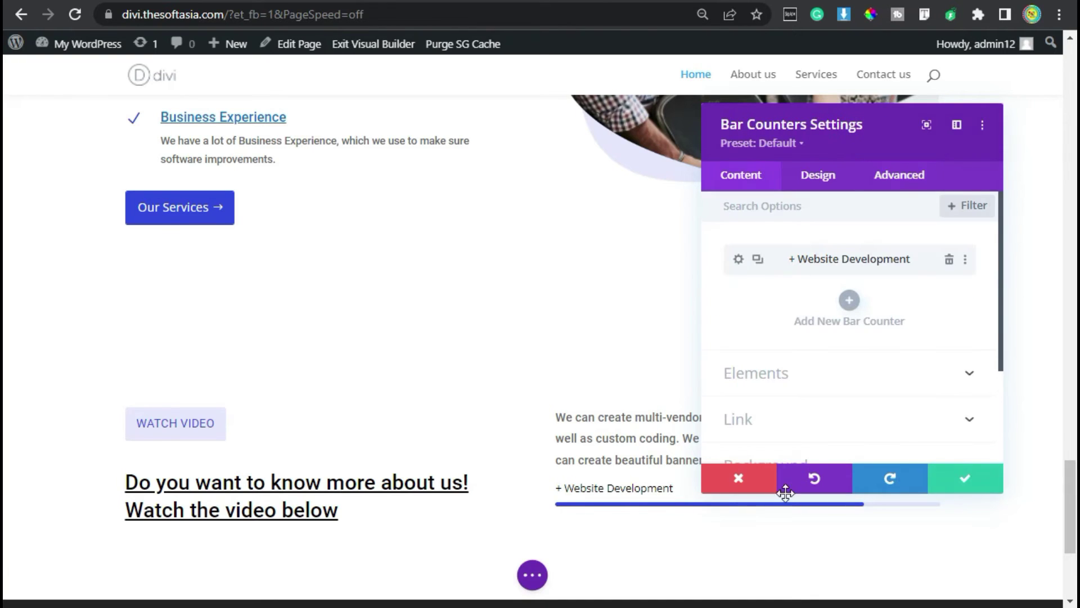
left_click(967, 483)
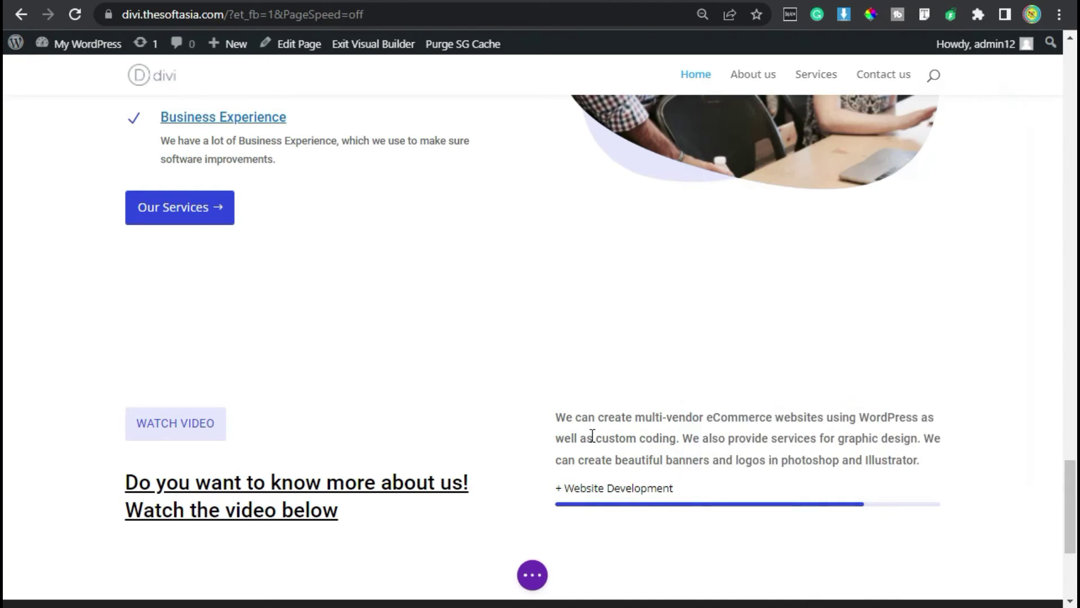
Switch to the reference site and examine its Watch Video section, including the video and its hover overlay
scroll(592, 435, "down", 2)
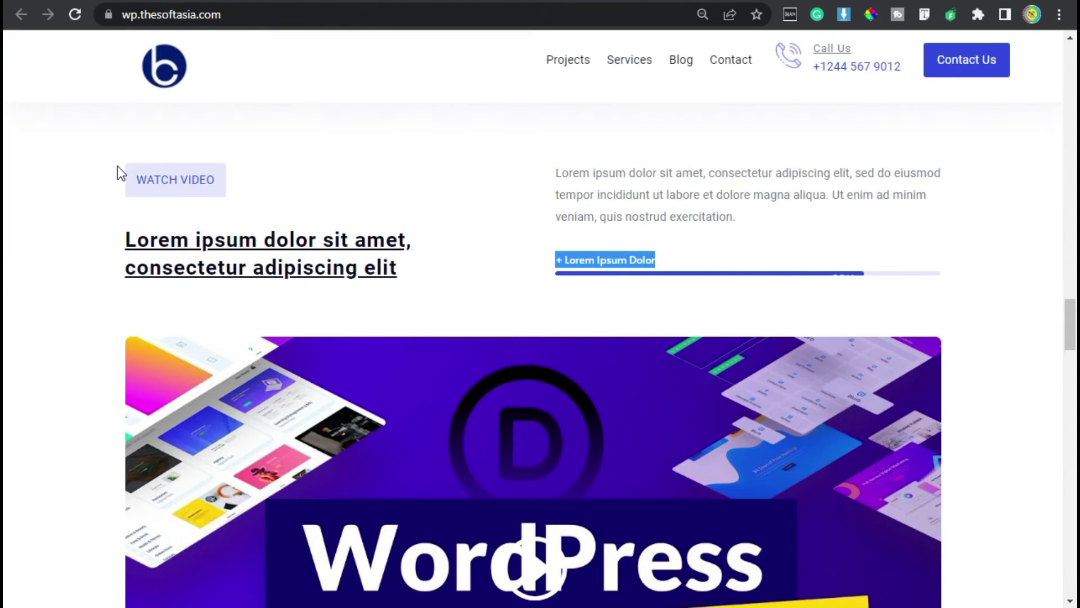
left_click_drag(118, 167, 832, 246)
left_click(974, 285)
scroll(615, 362, "down", 2)
scroll(580, 484, "down", 4)
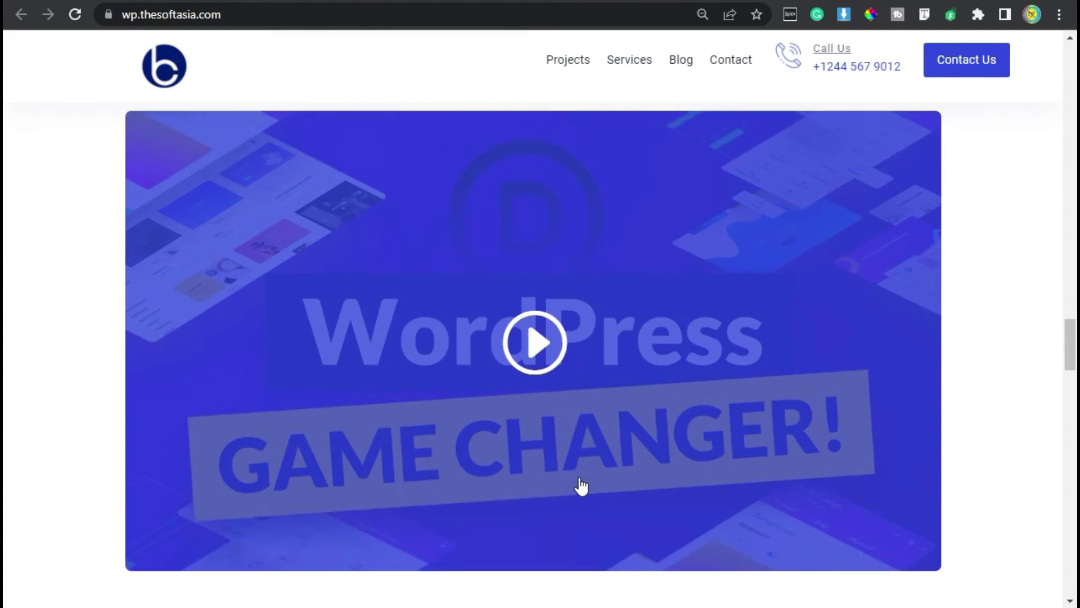
scroll(580, 484, "up", 2)
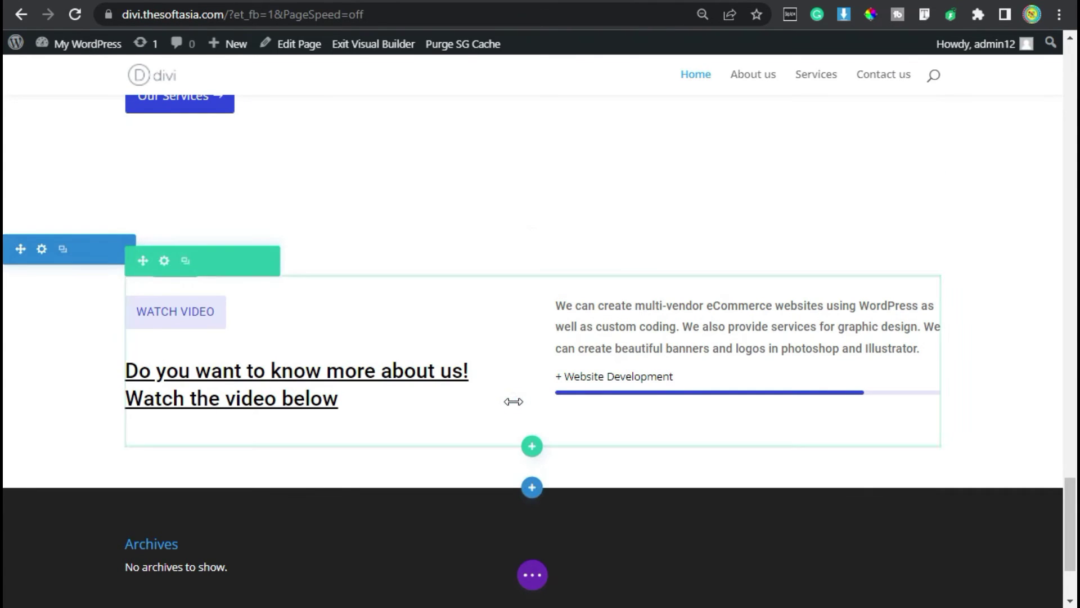
Insert a single-column row below the heading and progress bar row and add a Video module to it
left_click(532, 448)
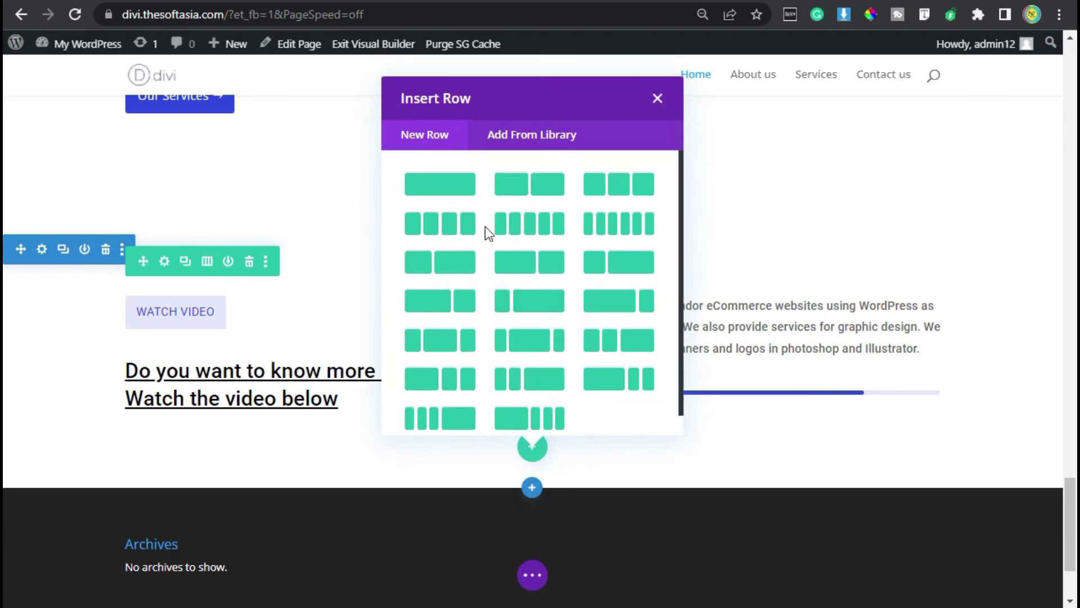
left_click(444, 191)
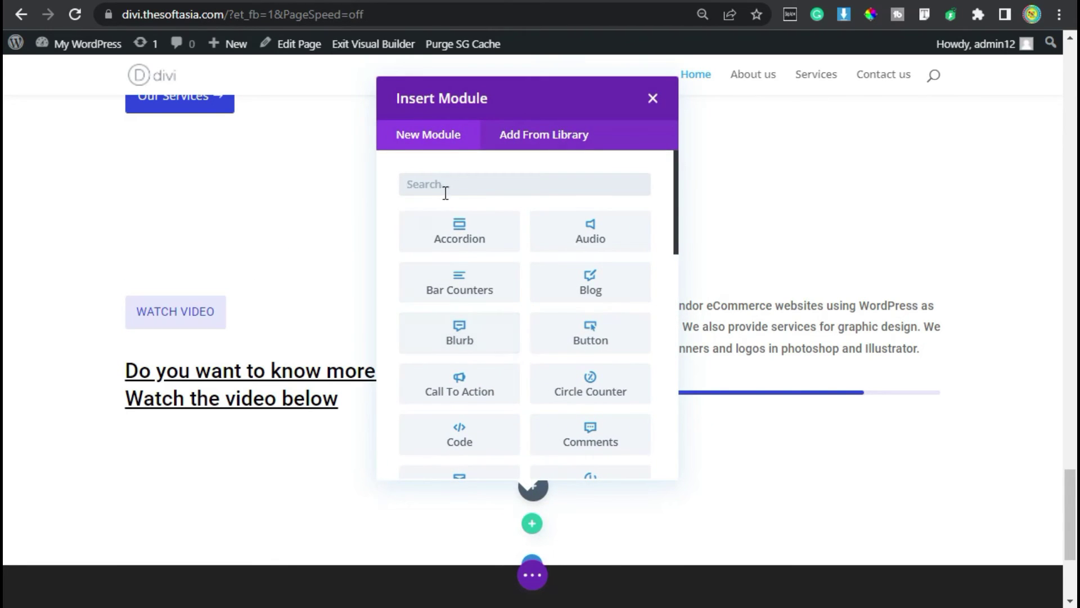
left_click(467, 185)
type("video")
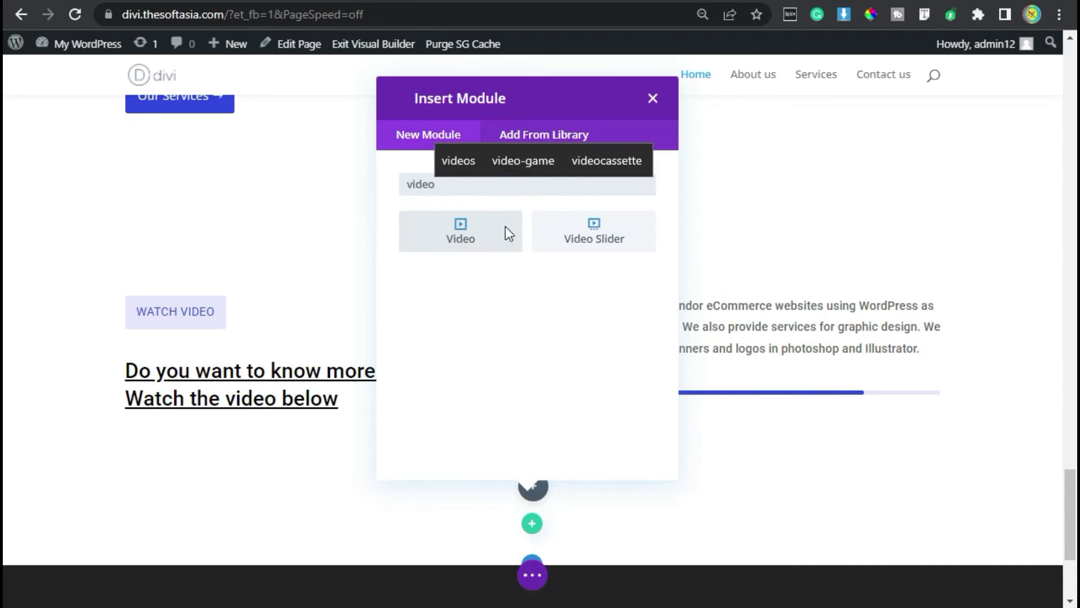
left_click(492, 238)
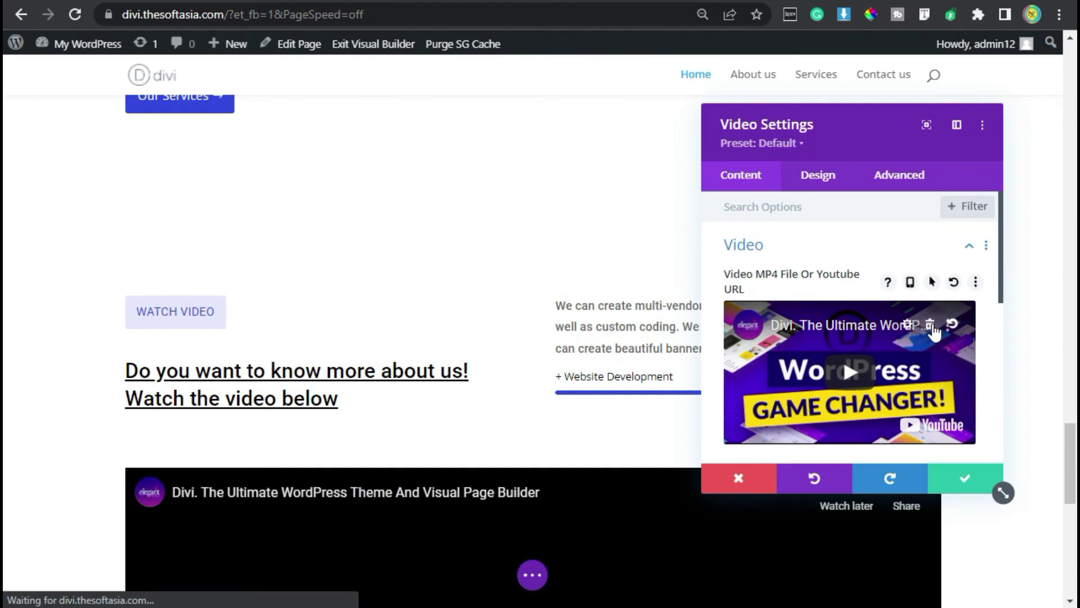
left_click(932, 330)
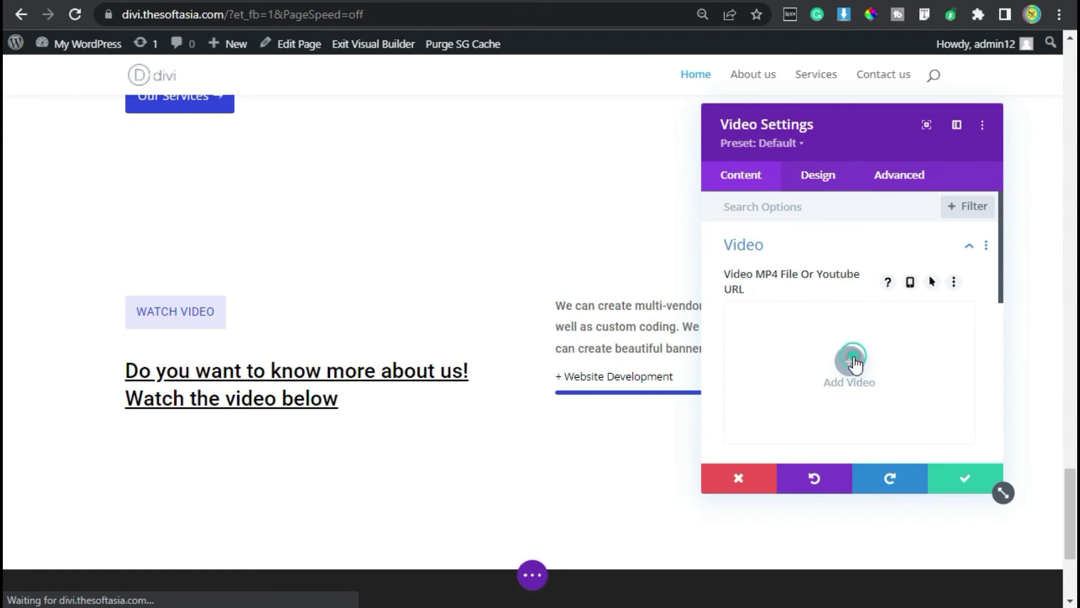
left_click(853, 360)
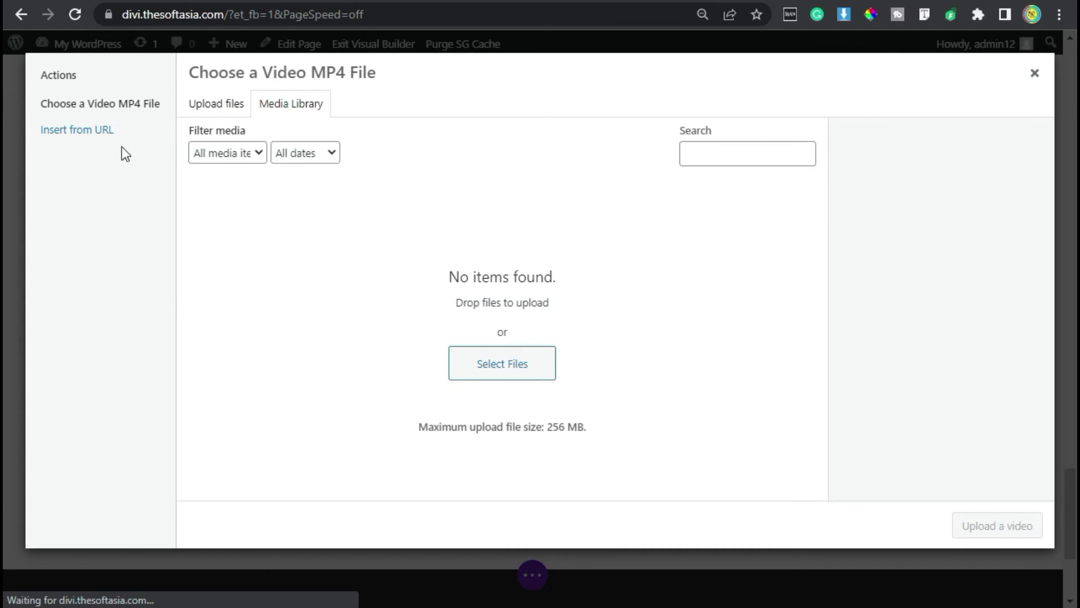
left_click(93, 139)
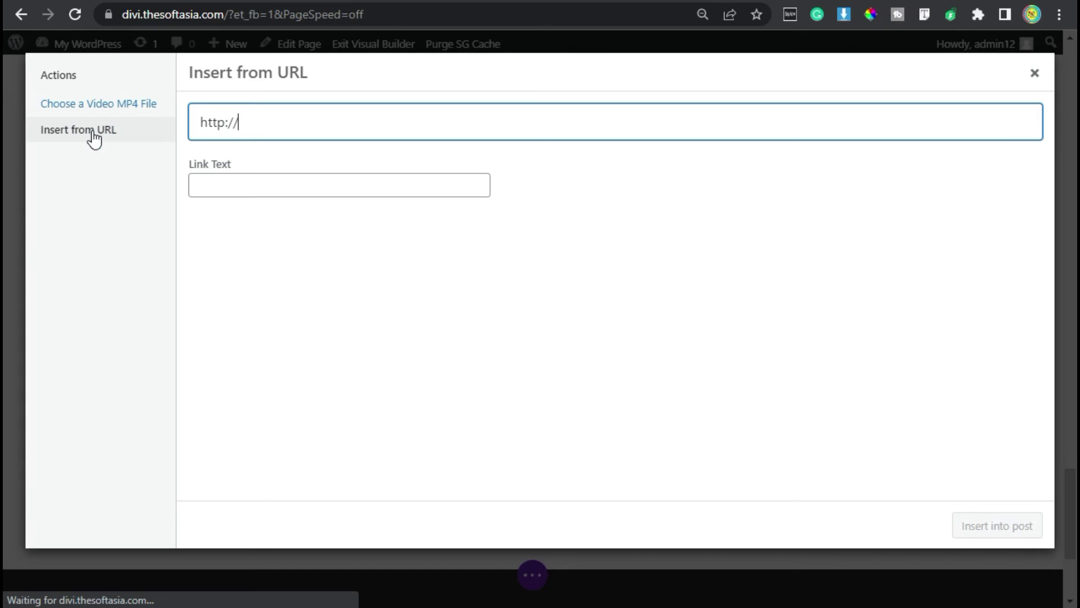
triple_click(305, 118)
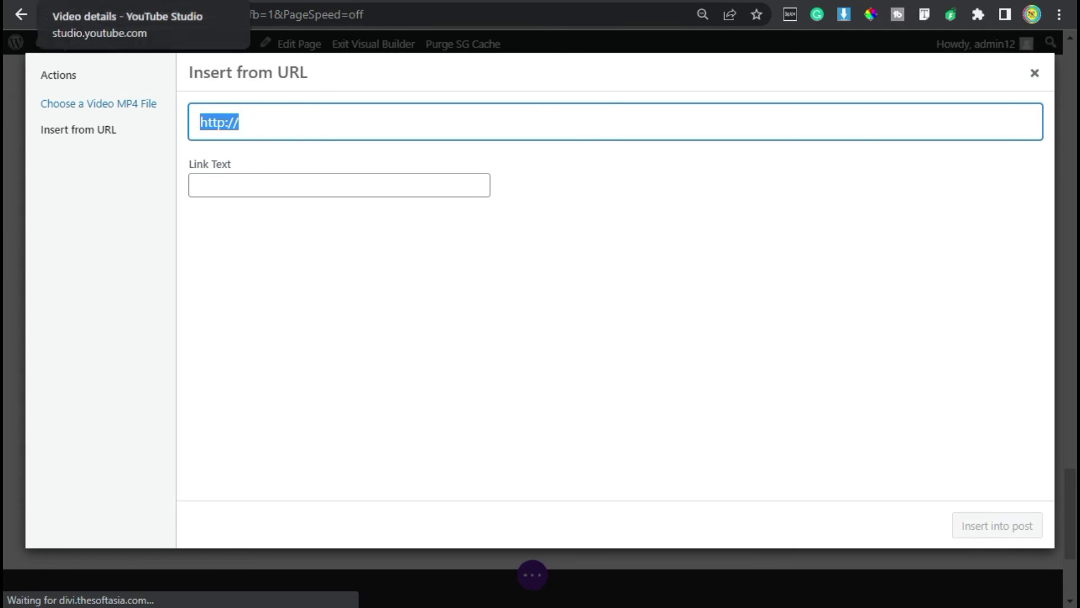
type("https://youtu.be/FBgLoufeDWM")
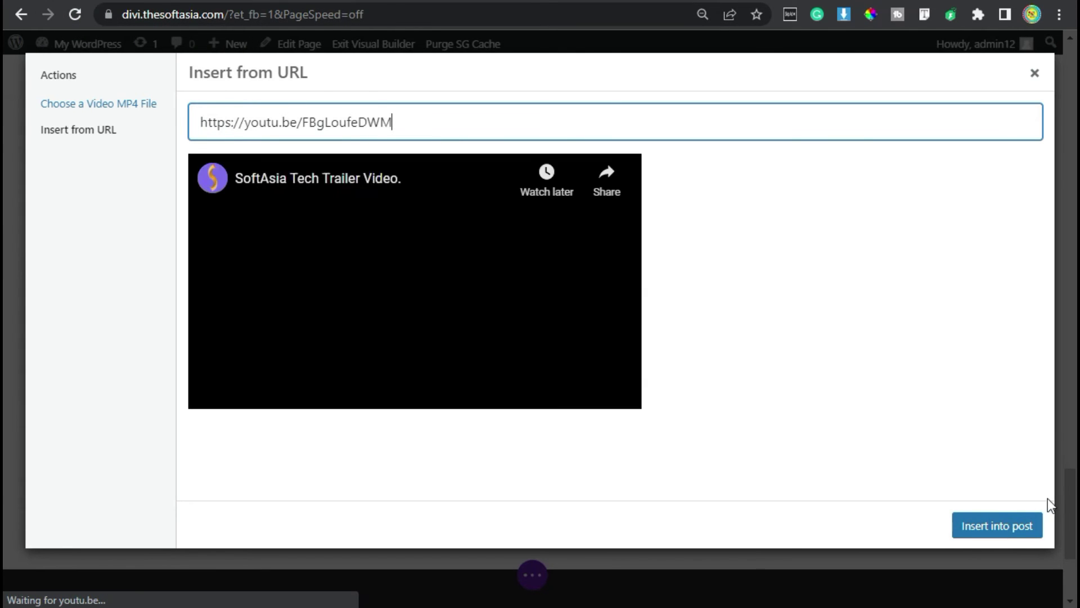
left_click(996, 532)
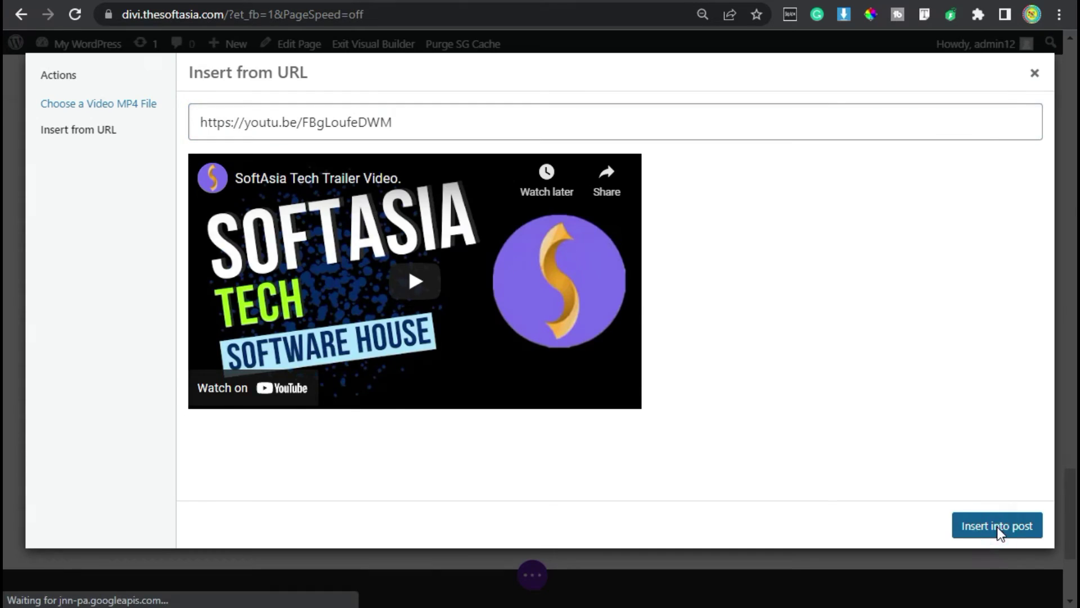
Set Trailer.jpg from the media library as the video's overlay image
scroll(805, 256, "down", 5)
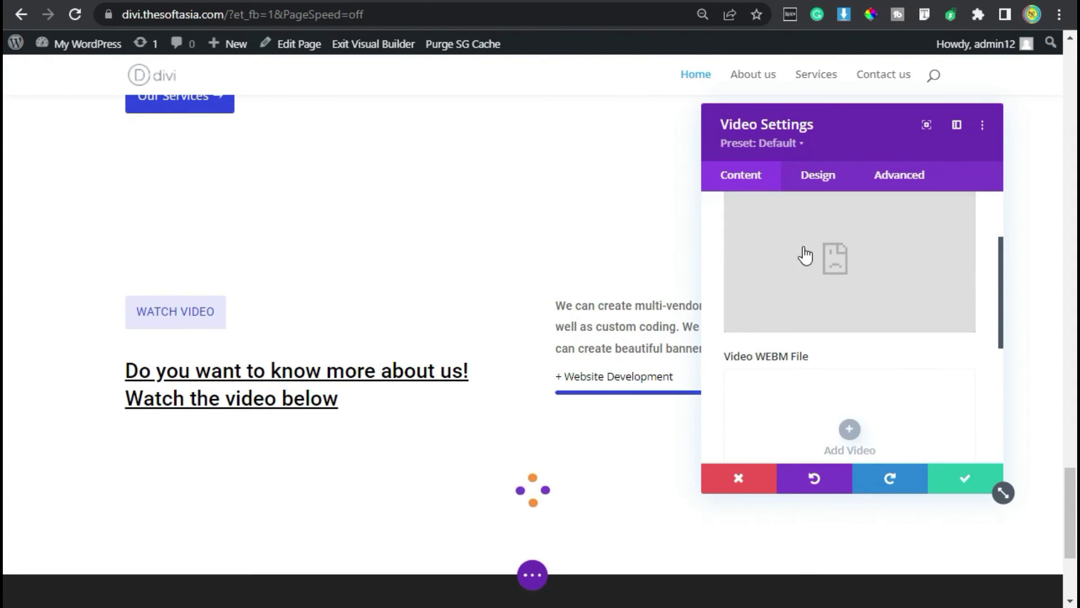
left_click(799, 343)
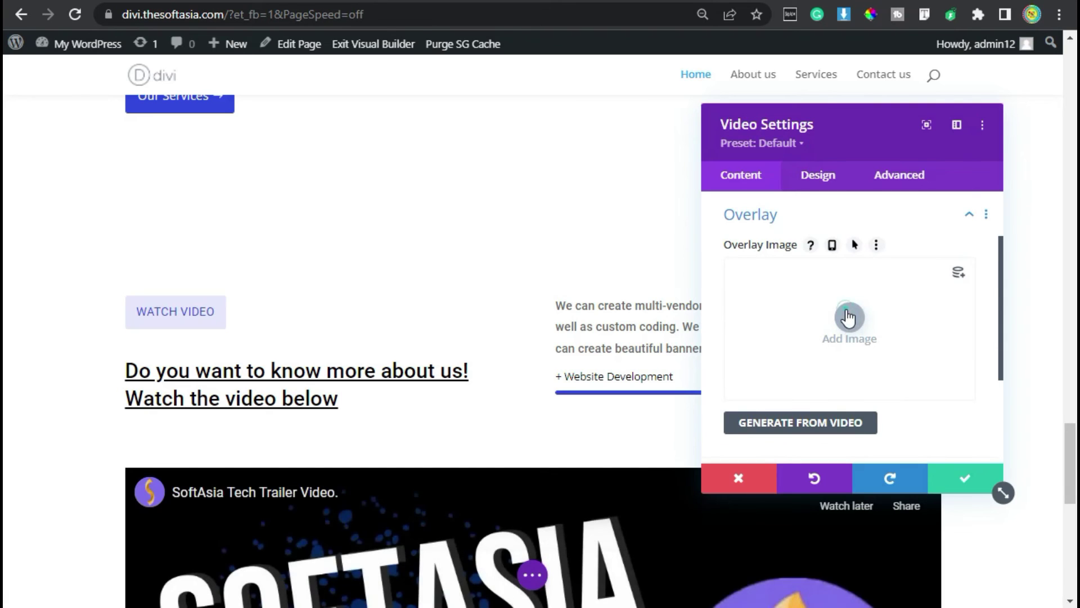
left_click(849, 317)
left_click(236, 228)
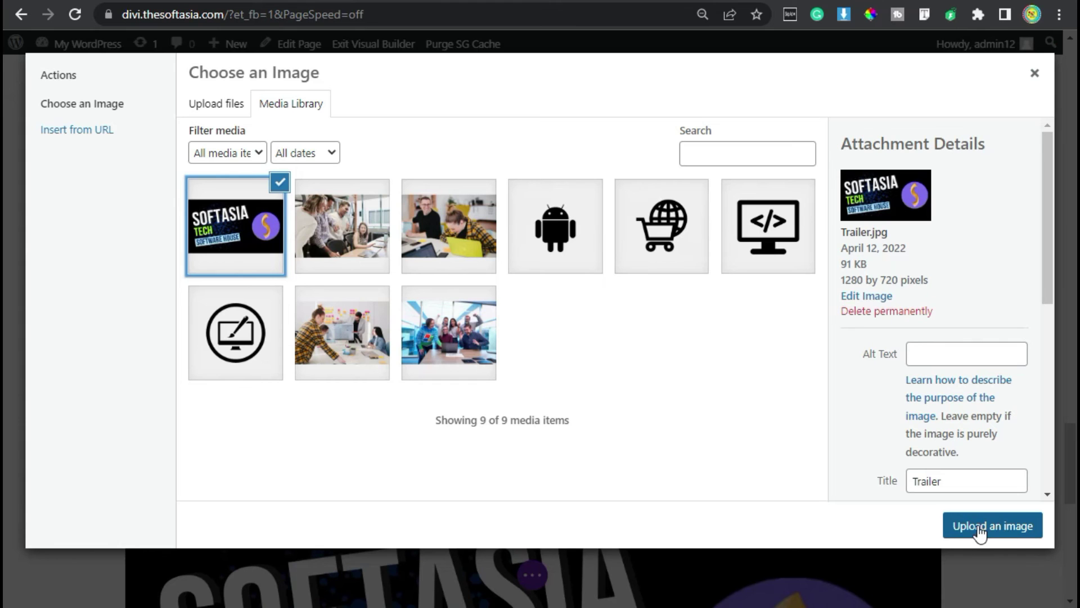
left_click(1021, 528)
scroll(839, 379, "down", 2)
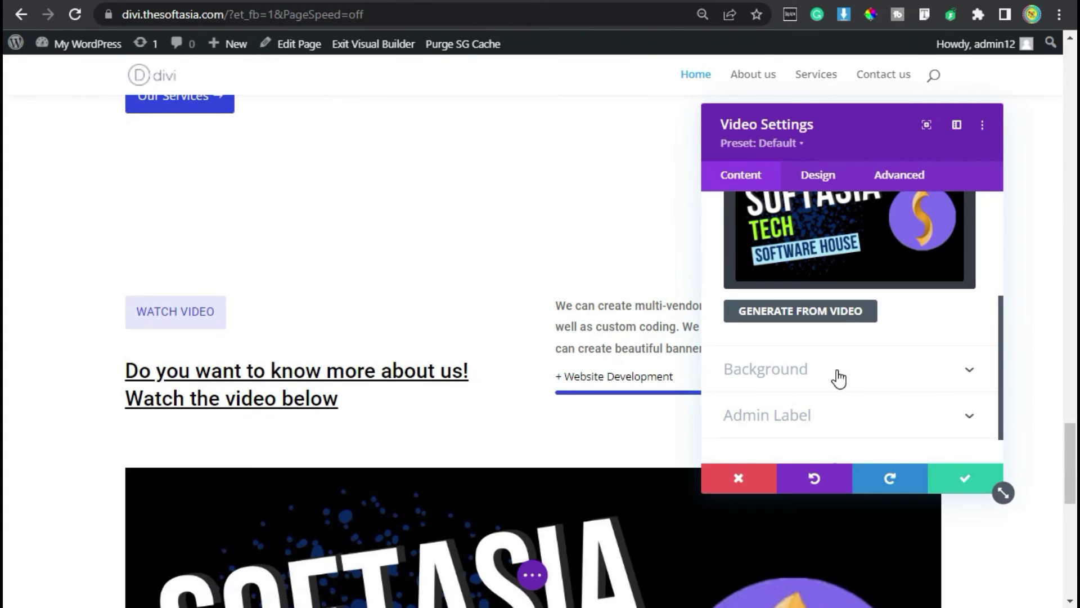
Set the video's overlay background color to the copied value rgba(49,73,231,0.82)
left_click(817, 179)
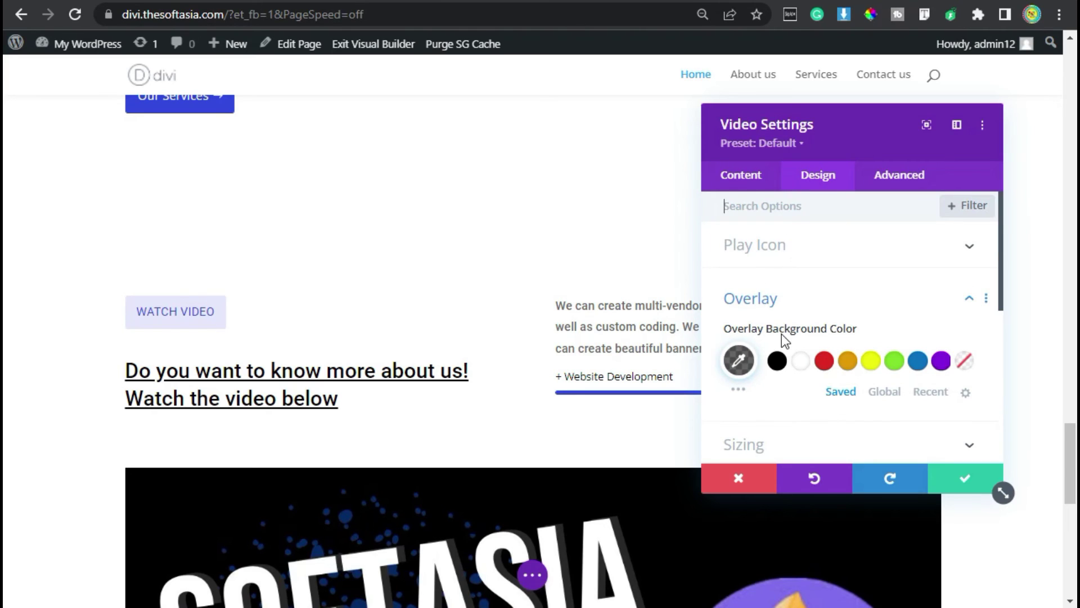
scroll(785, 336, "down", 2)
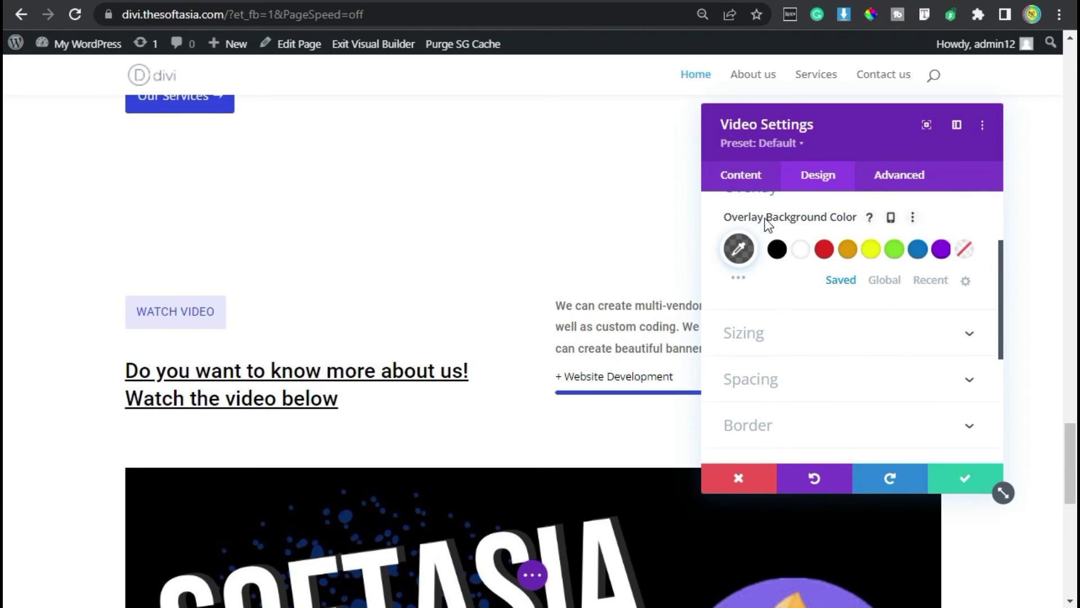
left_click(739, 248)
left_click_drag(844, 252, 724, 243)
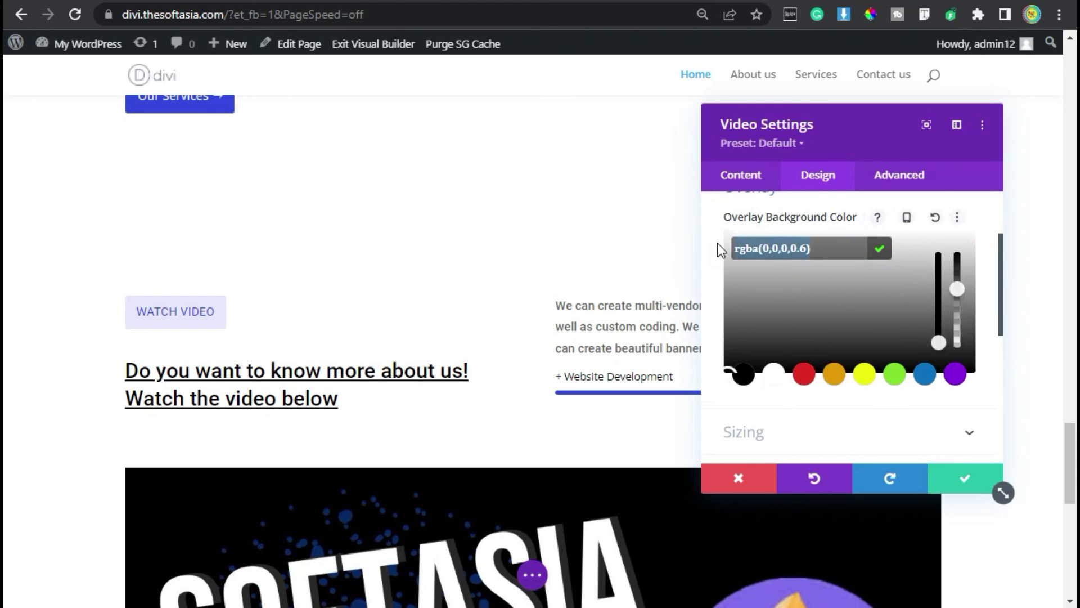
right_click(720, 250)
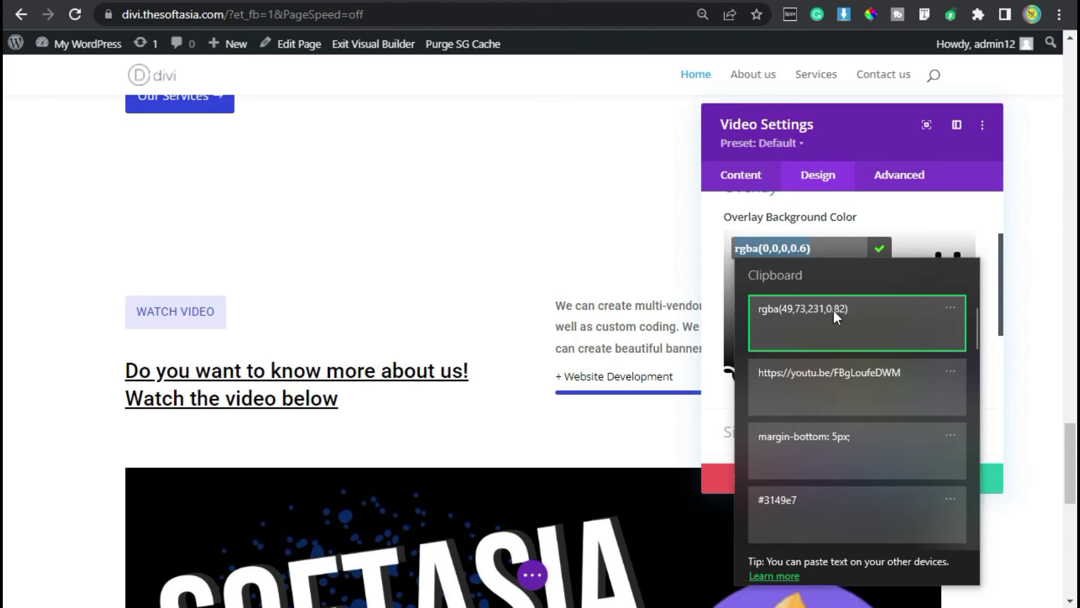
left_click(832, 309)
scroll(615, 402, "down", 2)
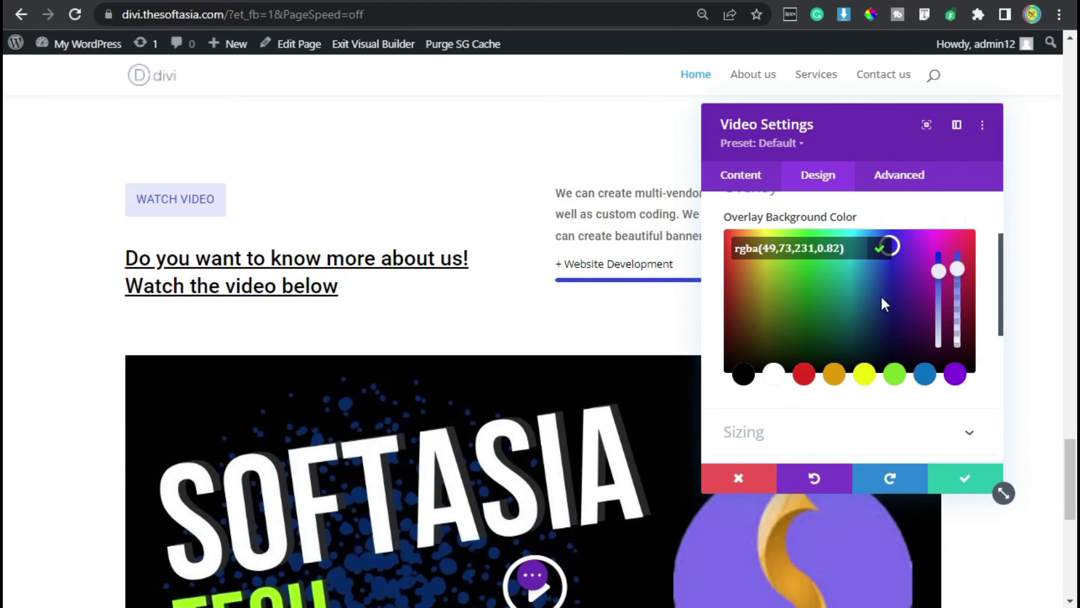
left_click(882, 248)
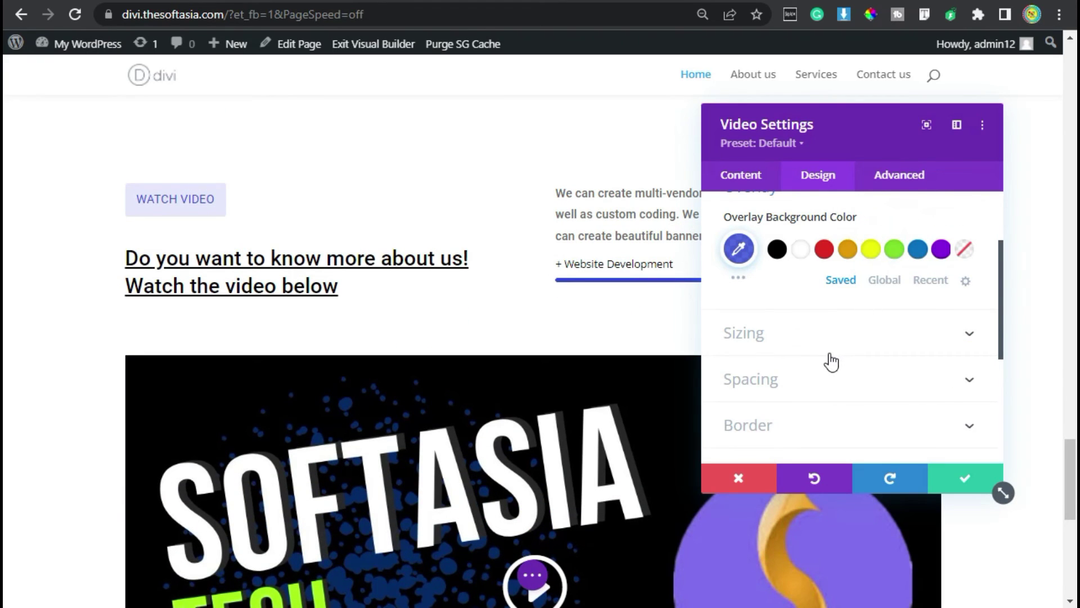
Round all four corners of the video to 8px and save the Video module's settings
left_click(806, 434)
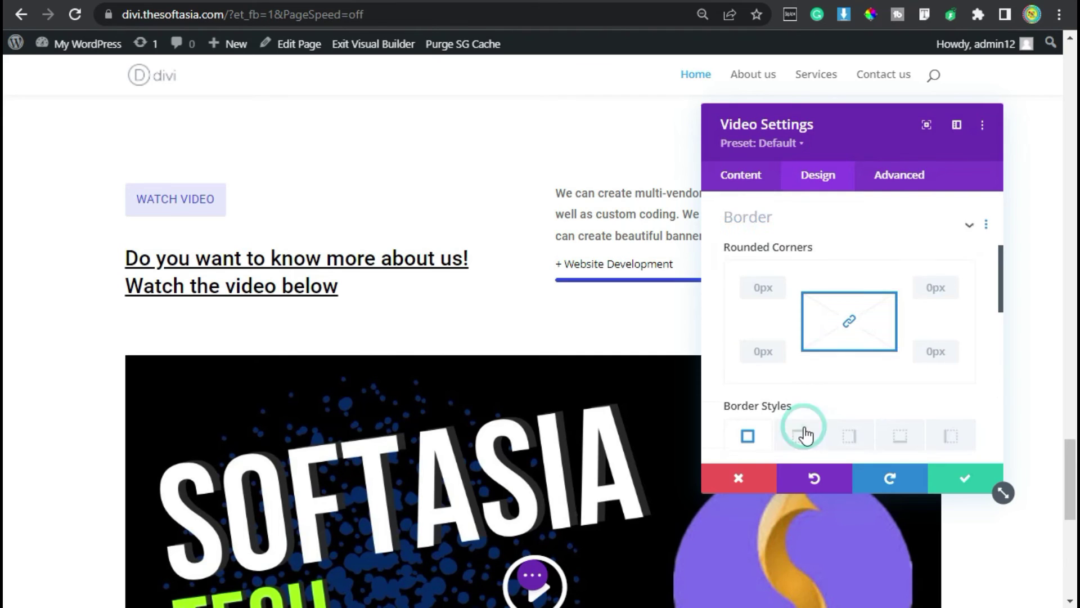
left_click(767, 292)
type("8px")
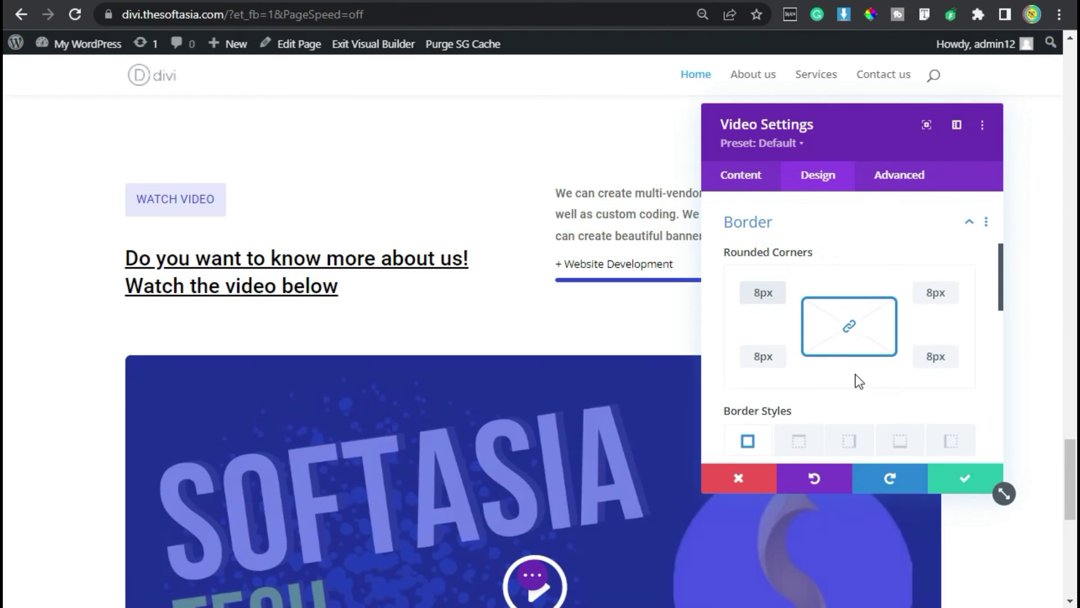
left_click(967, 483)
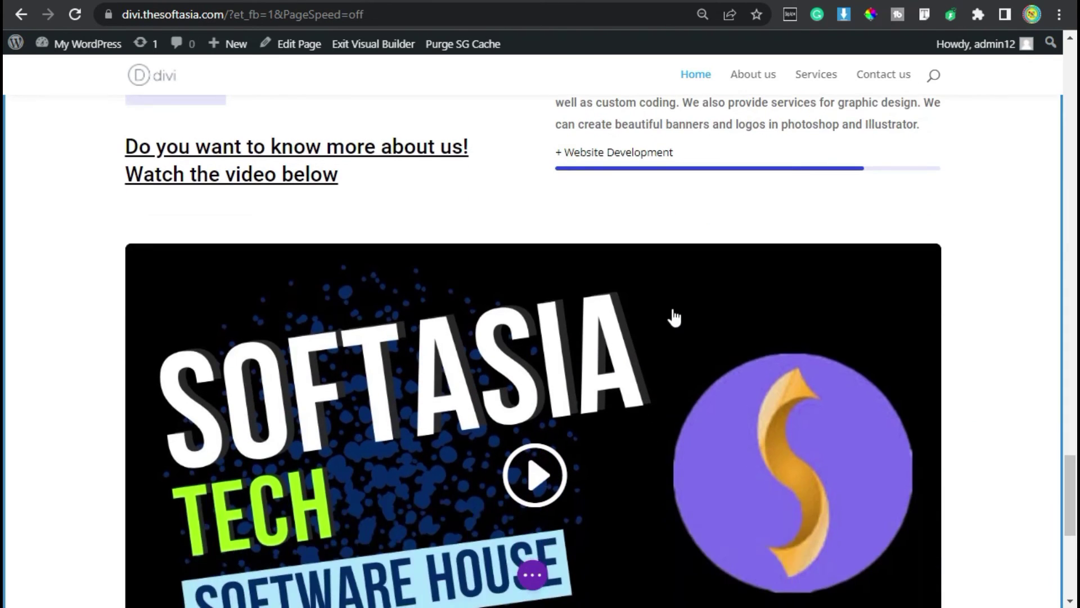
Save the home page and exit the Visual Builder to the live page
scroll(832, 298, "down", 4)
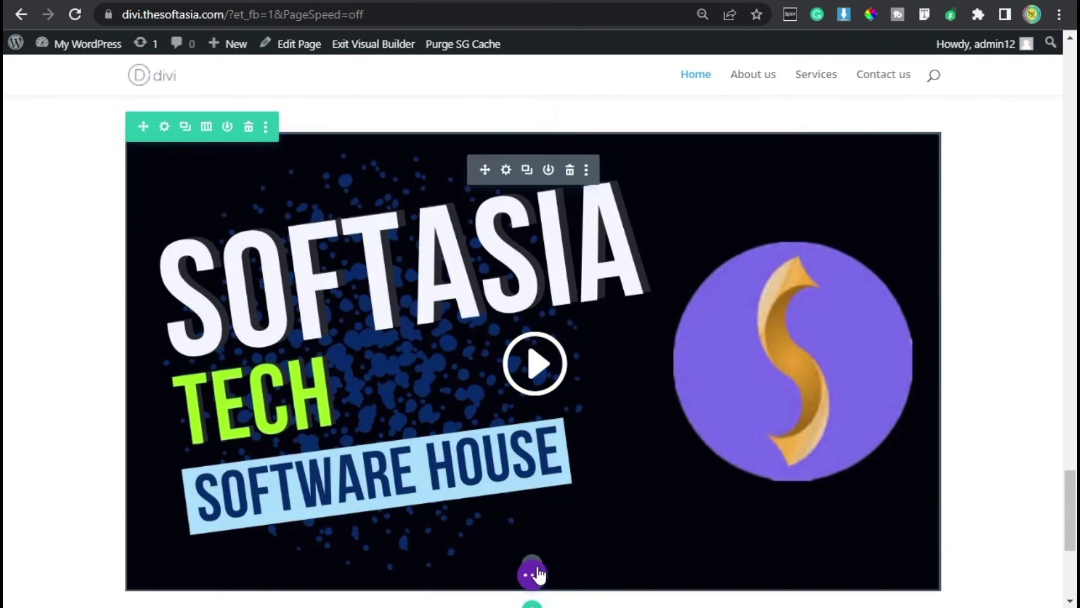
left_click(532, 575)
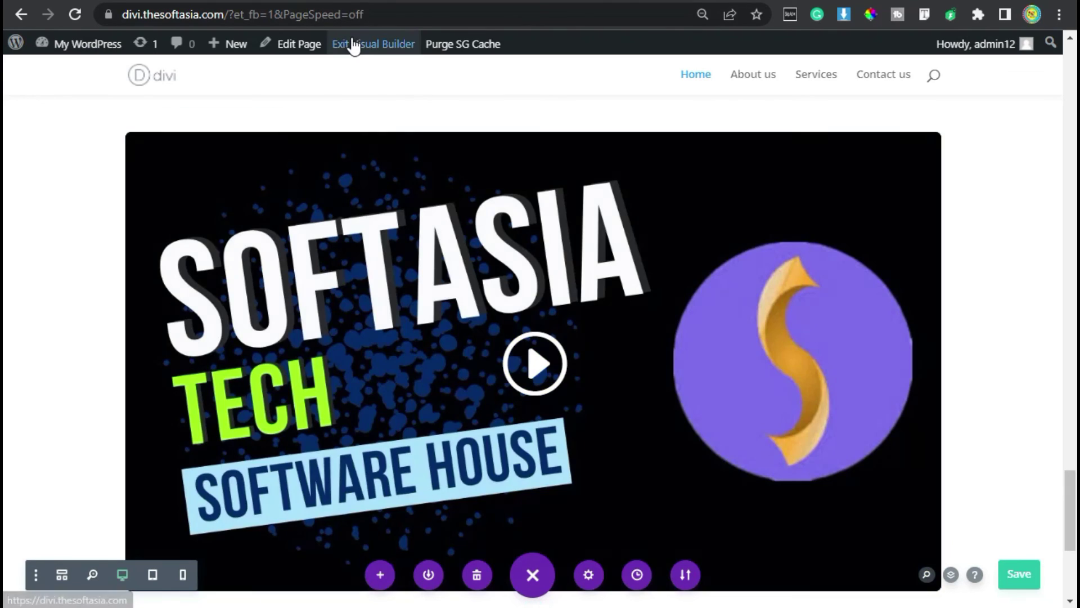
left_click(369, 45)
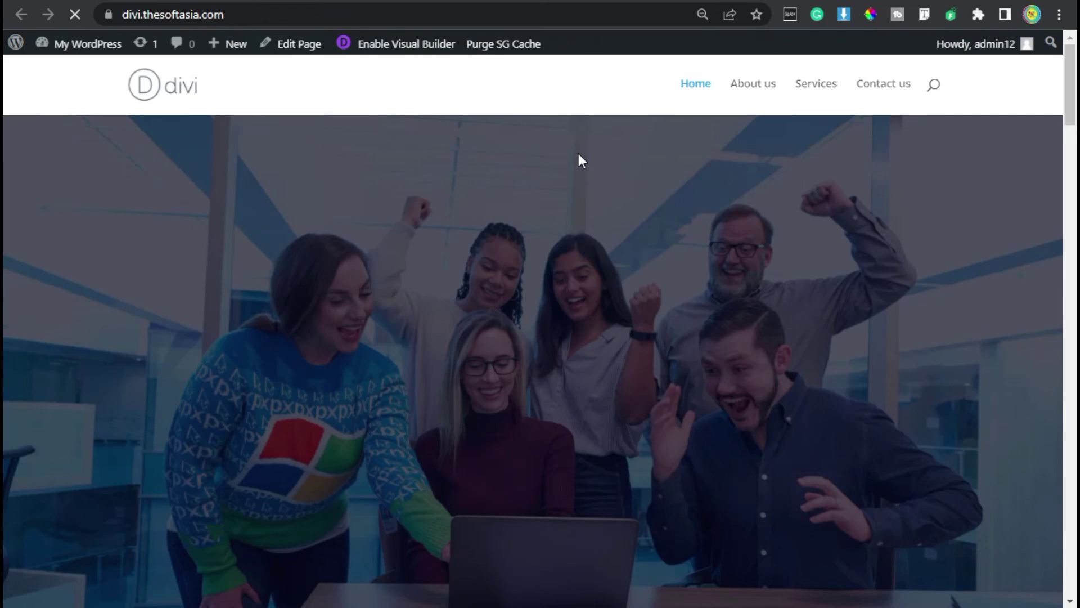
Review the Watch Video section on the live home page, checking its heading, paragraph, progress bar and the video's overlay
scroll(580, 160, "down", 6)
scroll(580, 160, "down", 20)
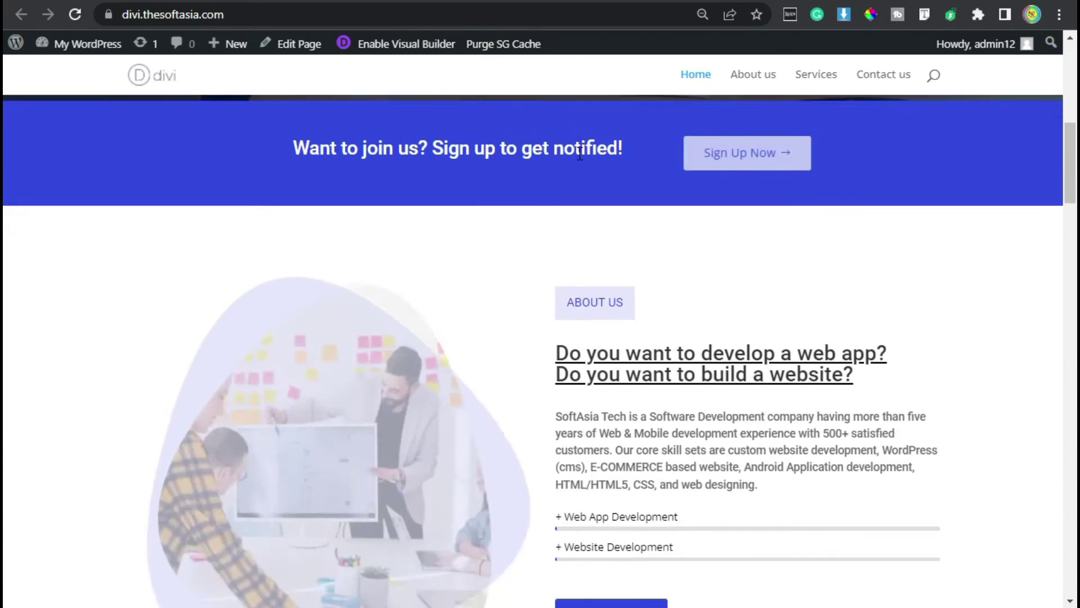
scroll(580, 158, "down", 15)
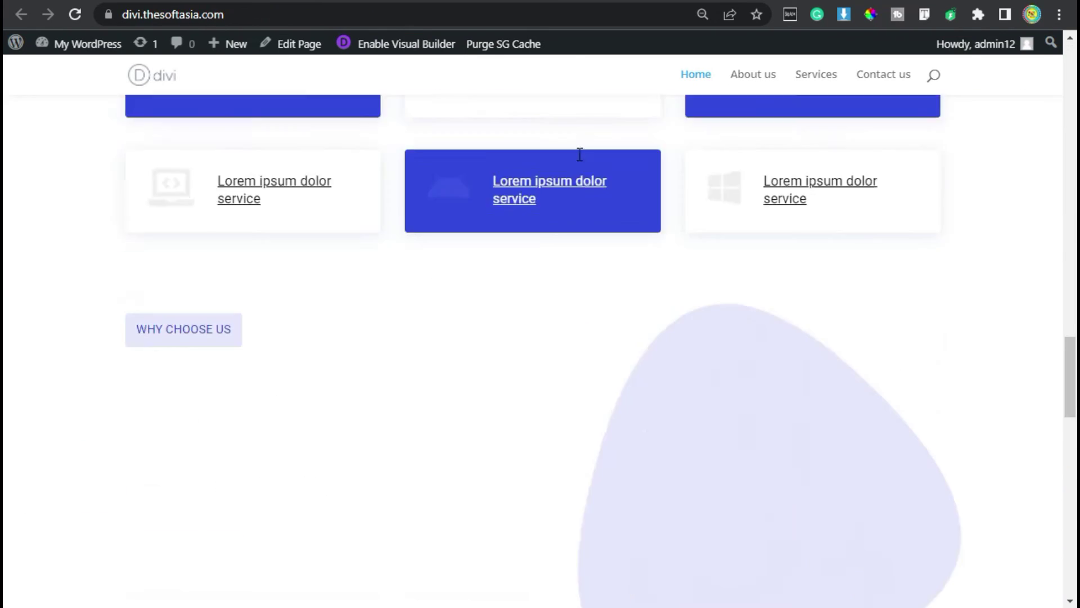
scroll(579, 154, "down", 2)
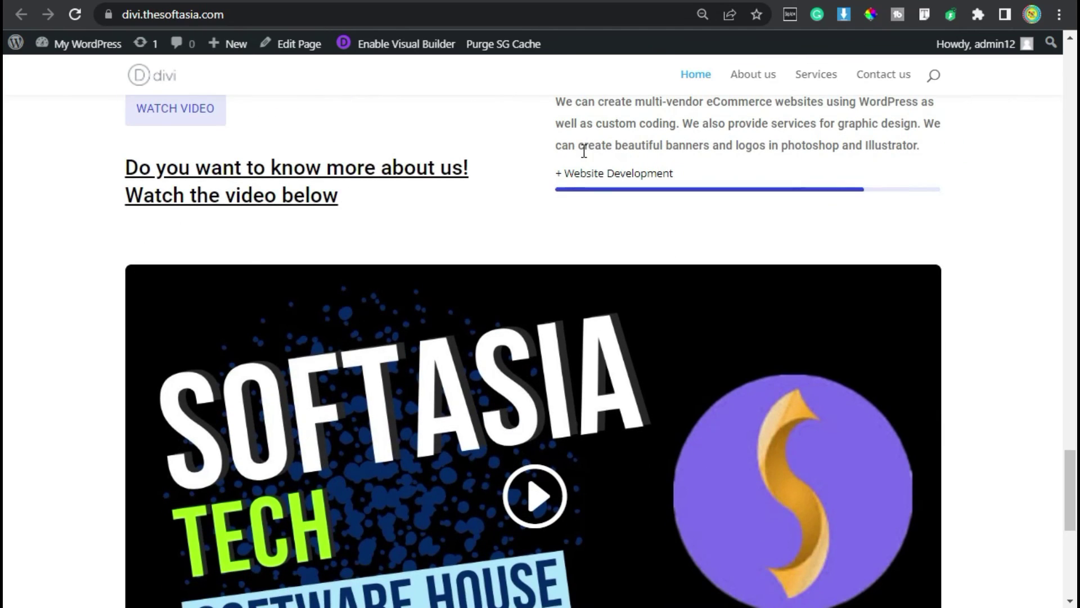
scroll(495, 222, "up", 2)
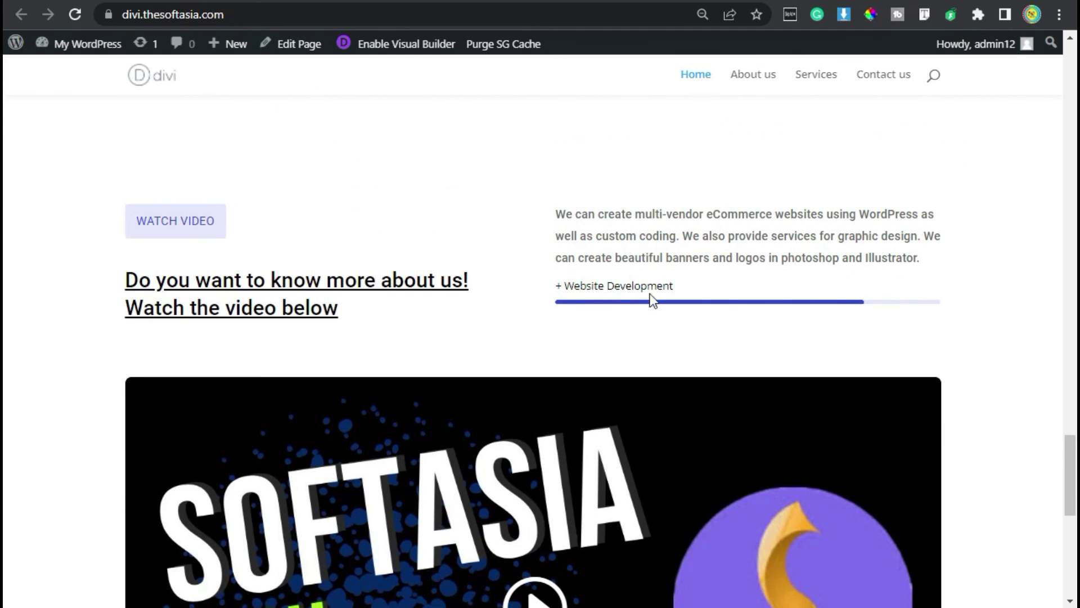
scroll(456, 253, "down", 4)
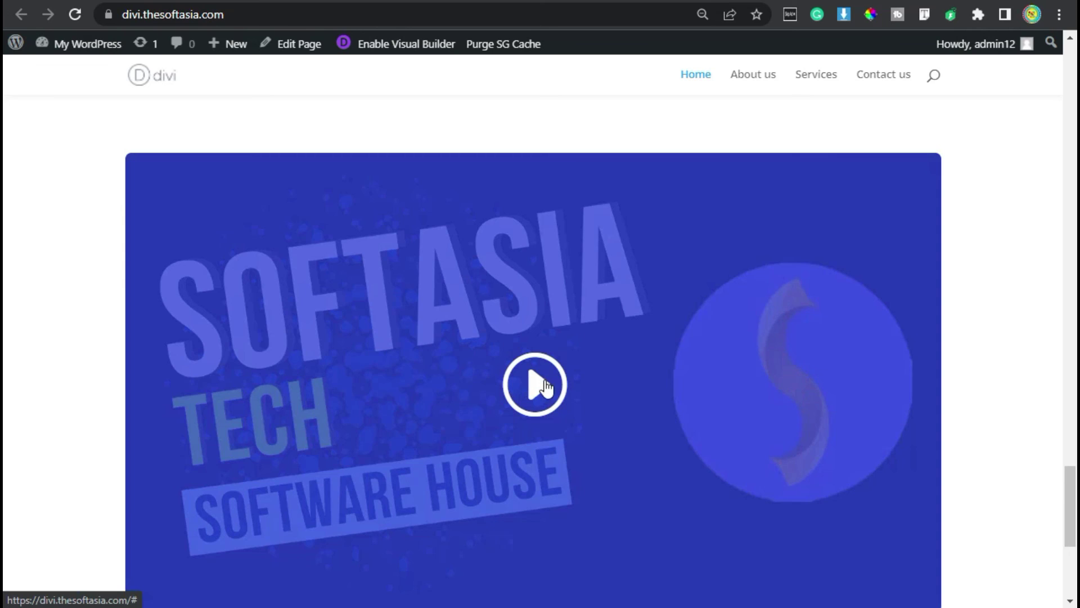
Test playback of the embedded YouTube video, pausing it and dismissing the suggested videos
left_click(536, 387)
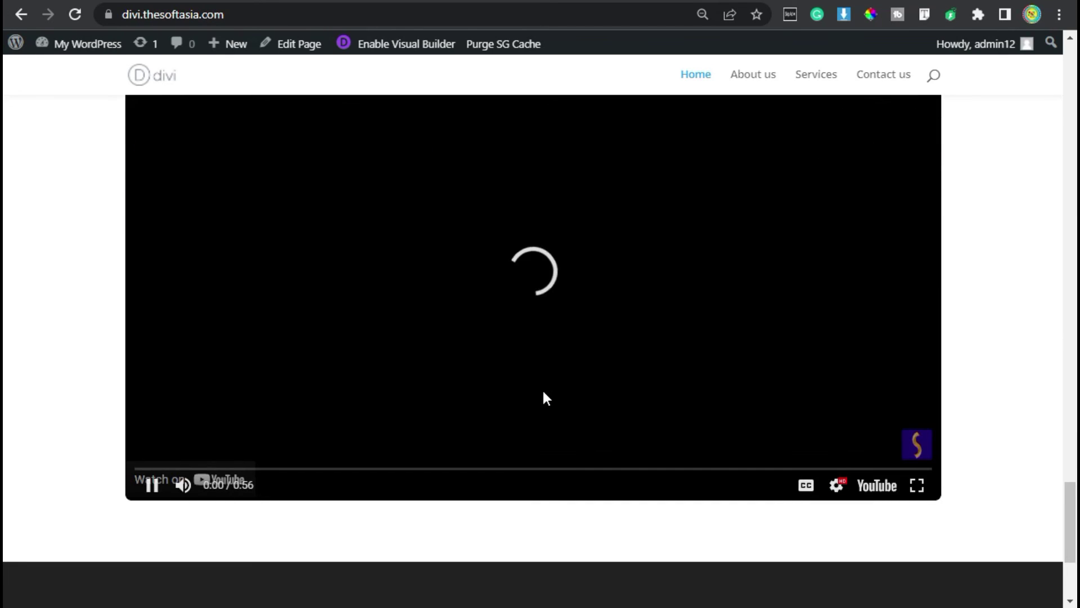
scroll(541, 389, "up", 2)
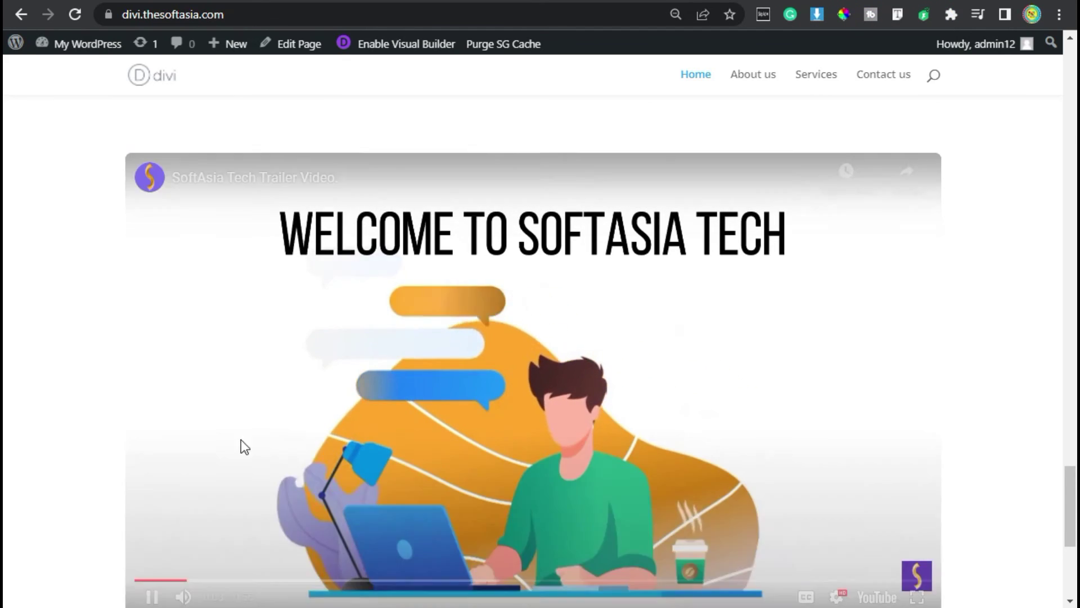
scroll(383, 427, "down", 2)
left_click(383, 427)
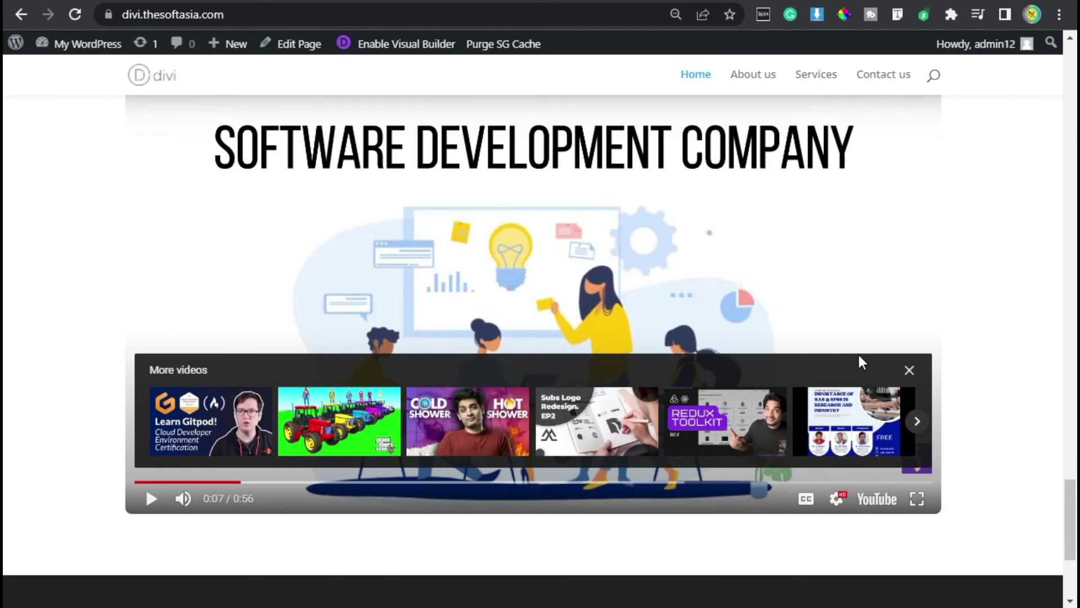
left_click(911, 369)
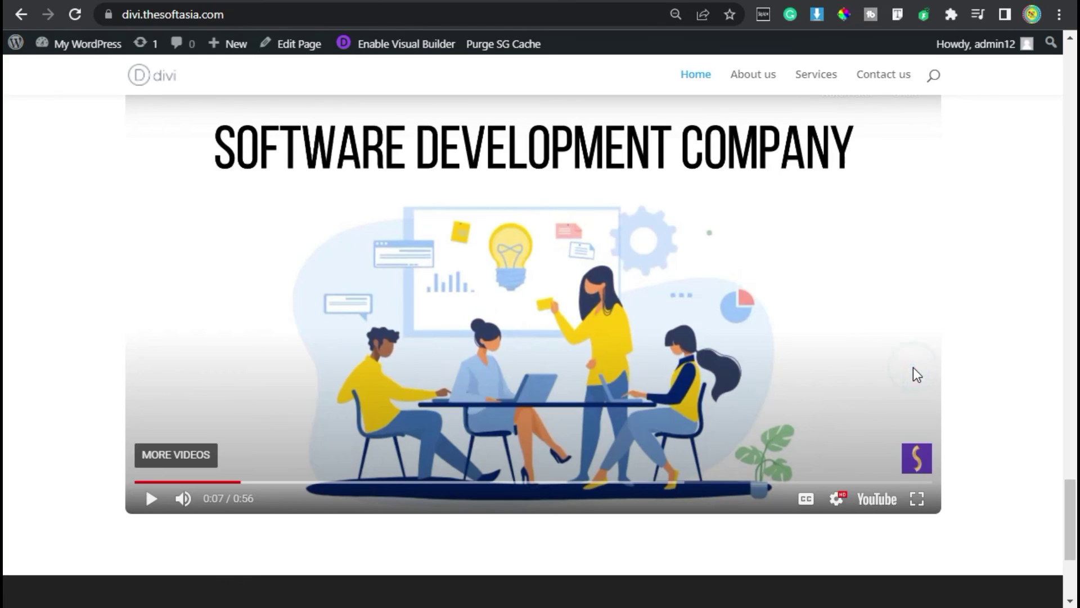